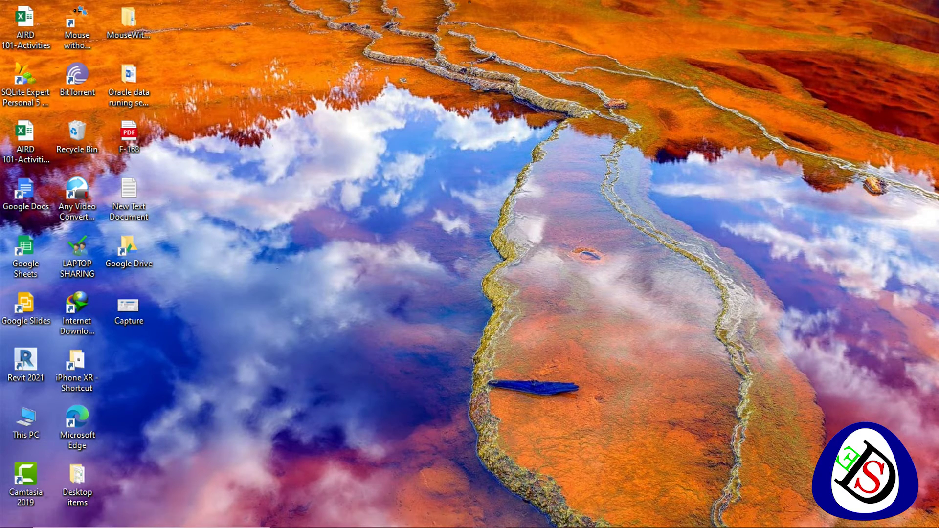
Search the computer for "Primaver" and launch P6 Professional 20.
left_click(174, 515)
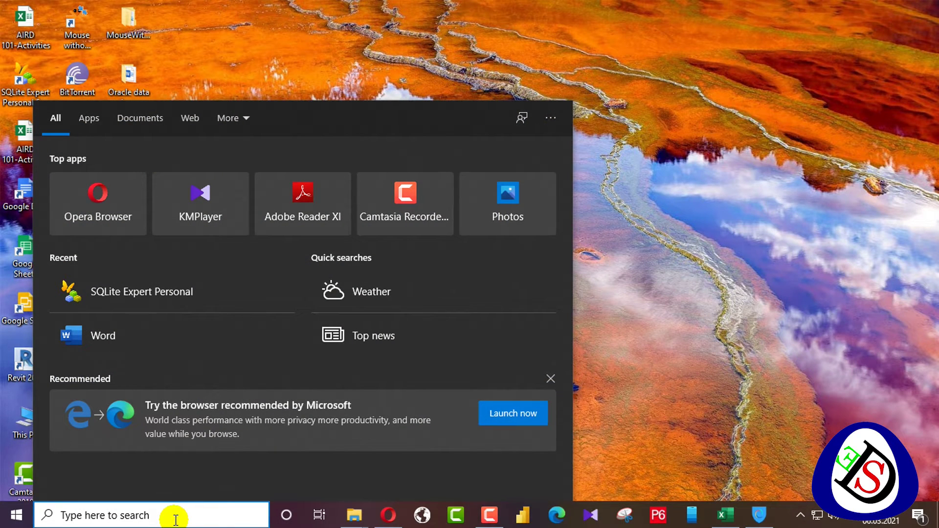
type("Primaver")
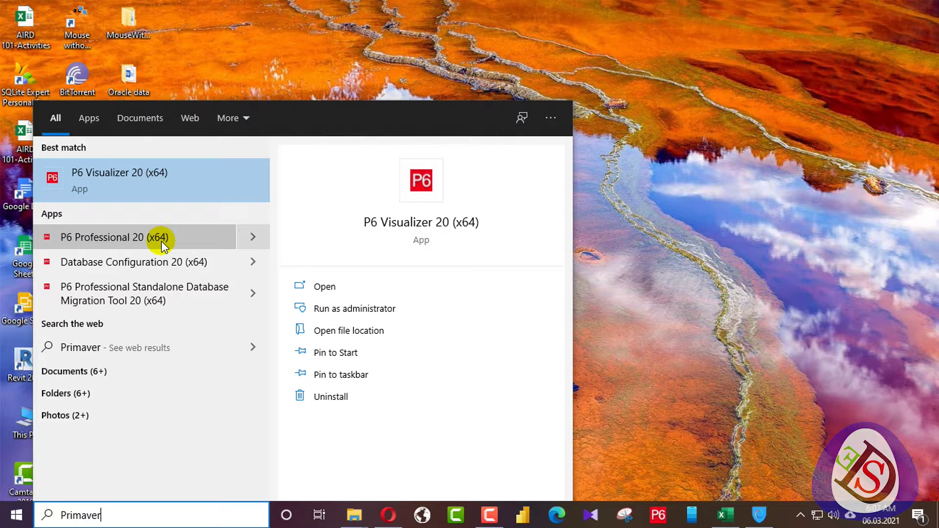
left_click(666, 523)
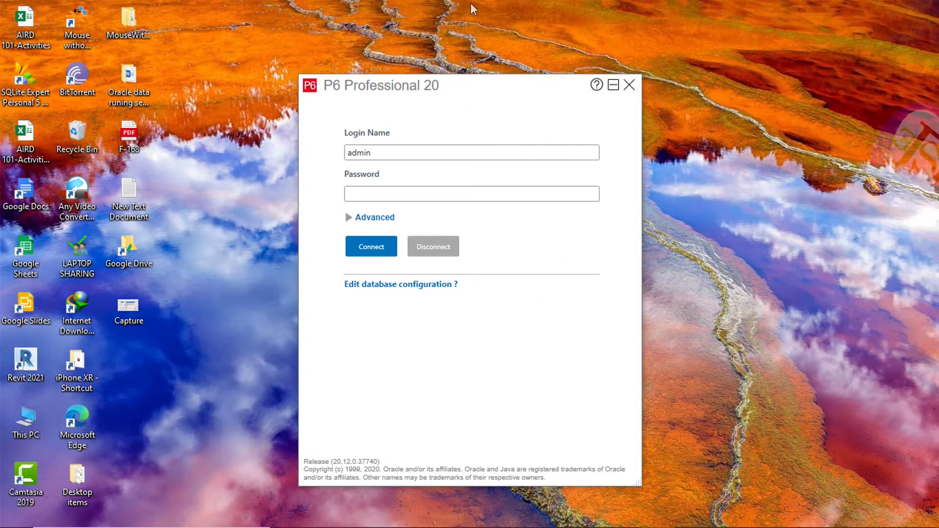
Expand the advanced login options and look through the interface languages offered.
left_click(351, 218)
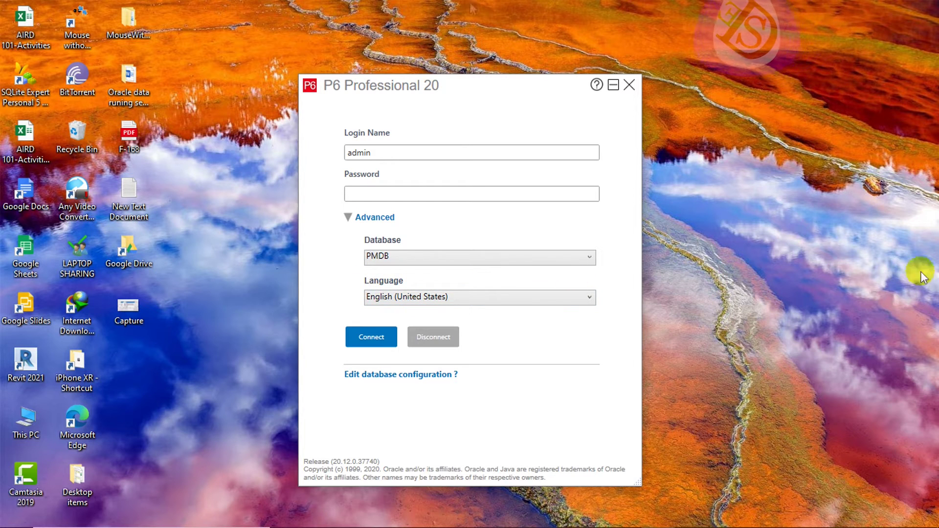
left_click(582, 298)
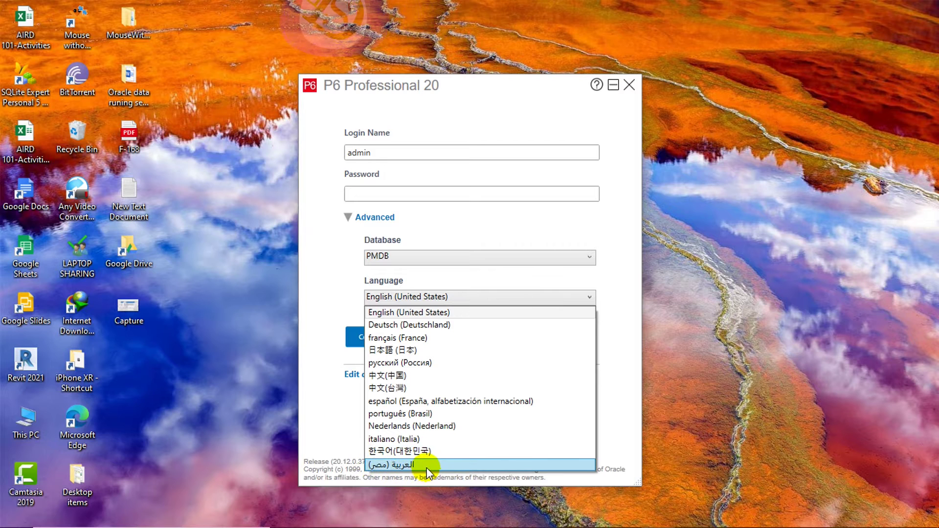
left_click(622, 268)
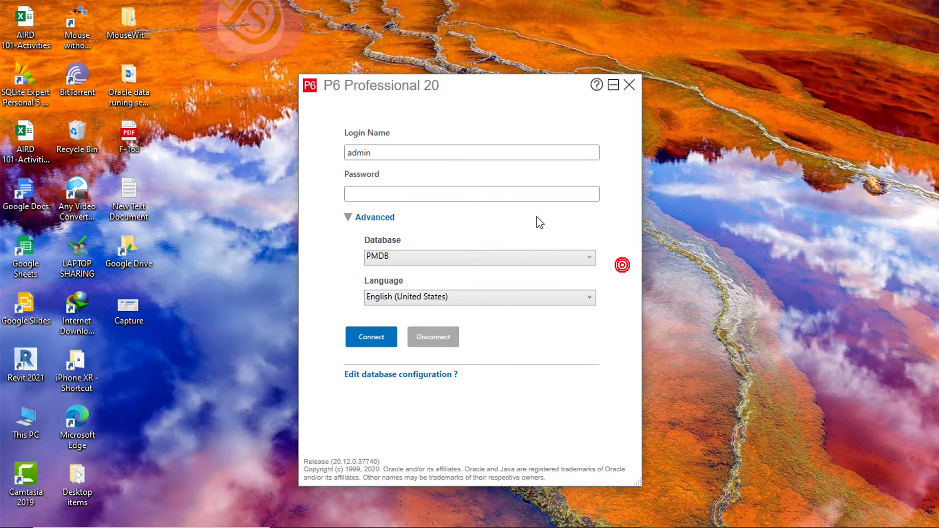
left_click(589, 296)
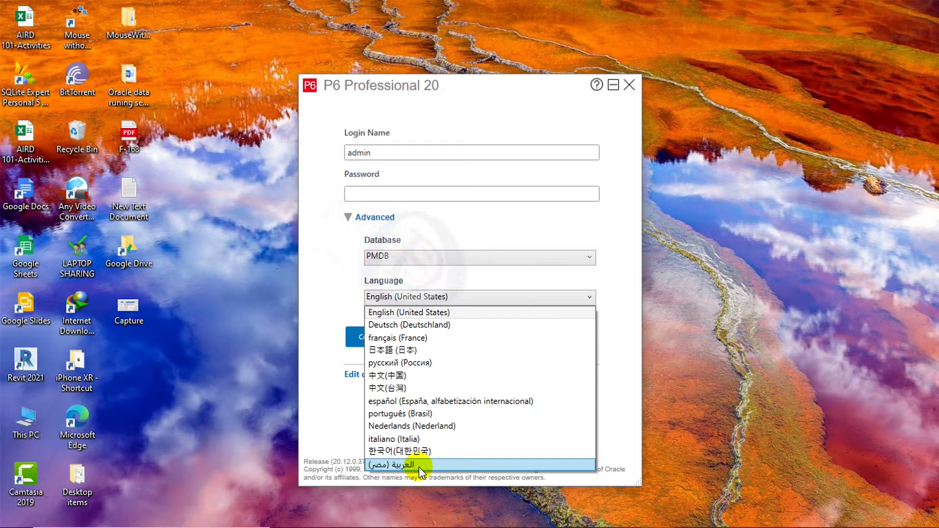
left_click(623, 357)
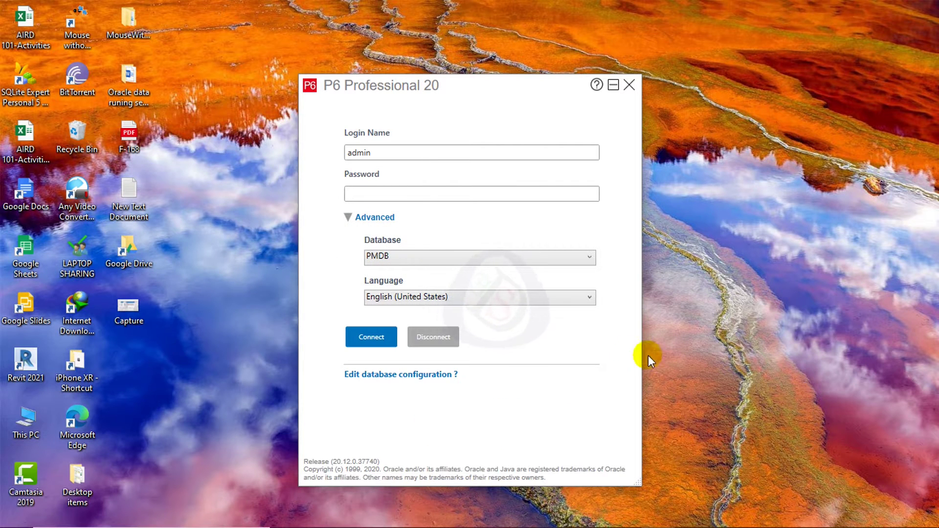
left_click(520, 297)
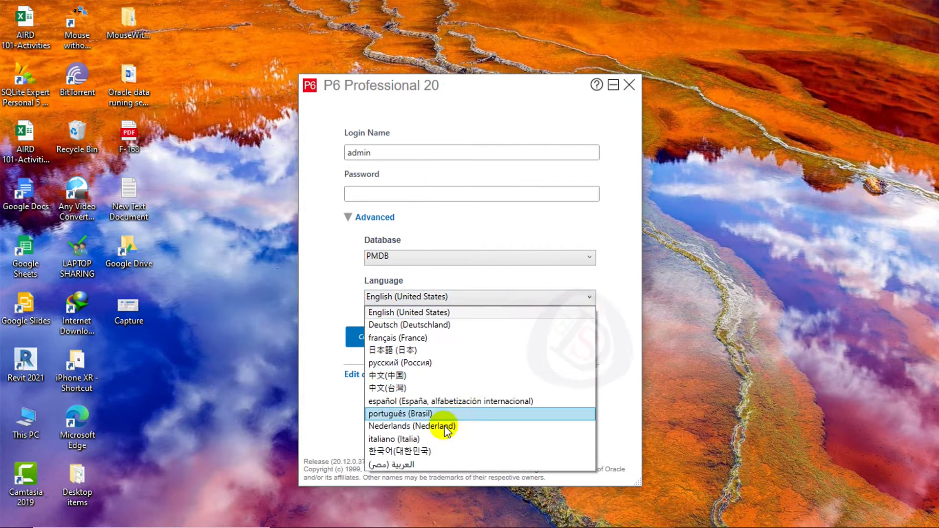
left_click(934, 273)
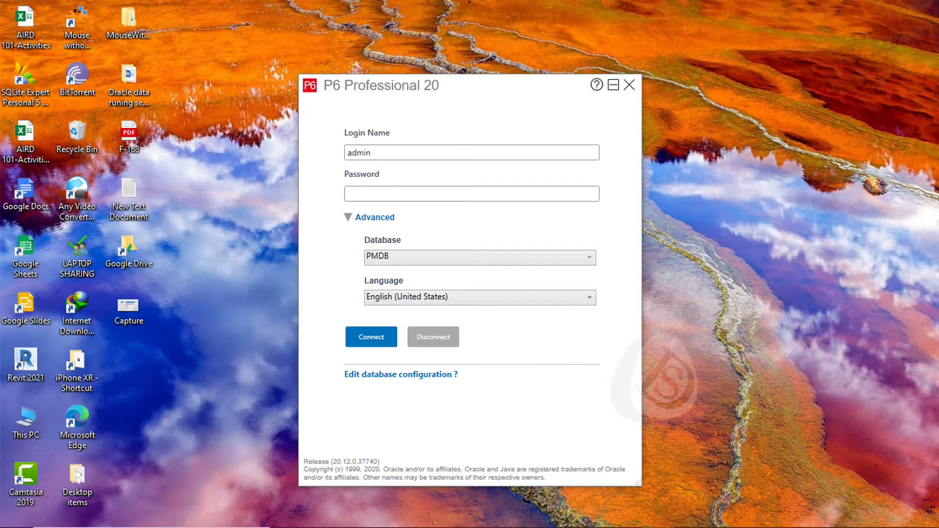
left_click(486, 297)
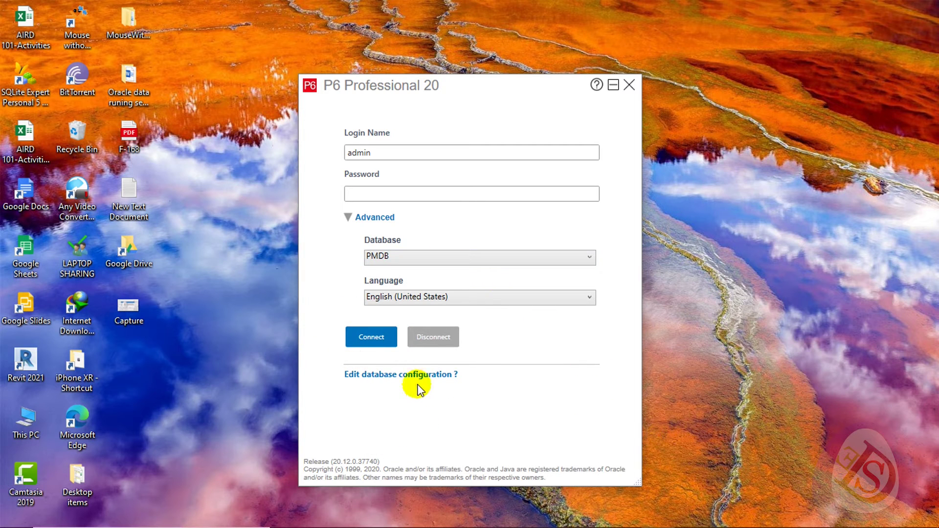
Open the database configuration and look through the New_Connection_1, PMDB_BAK and PMDB connections, ending on PMDB.
left_click(383, 376)
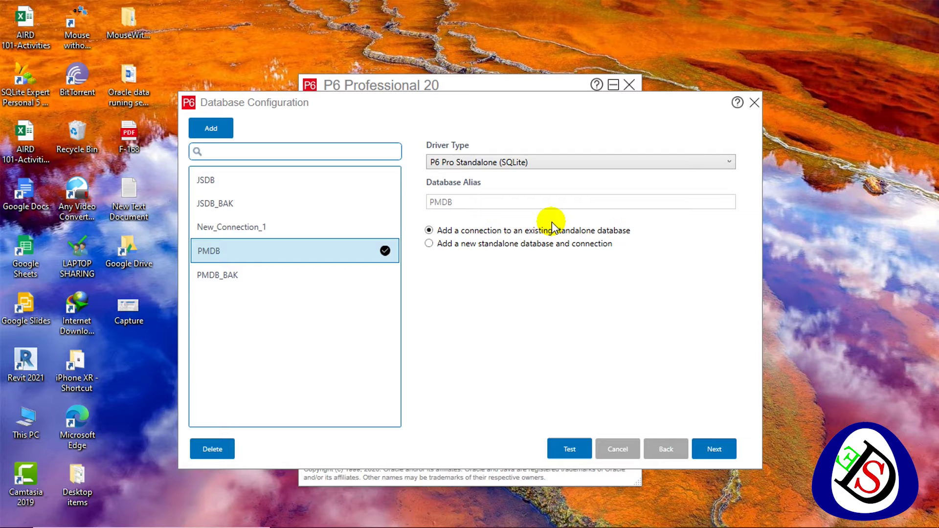
left_click(285, 223)
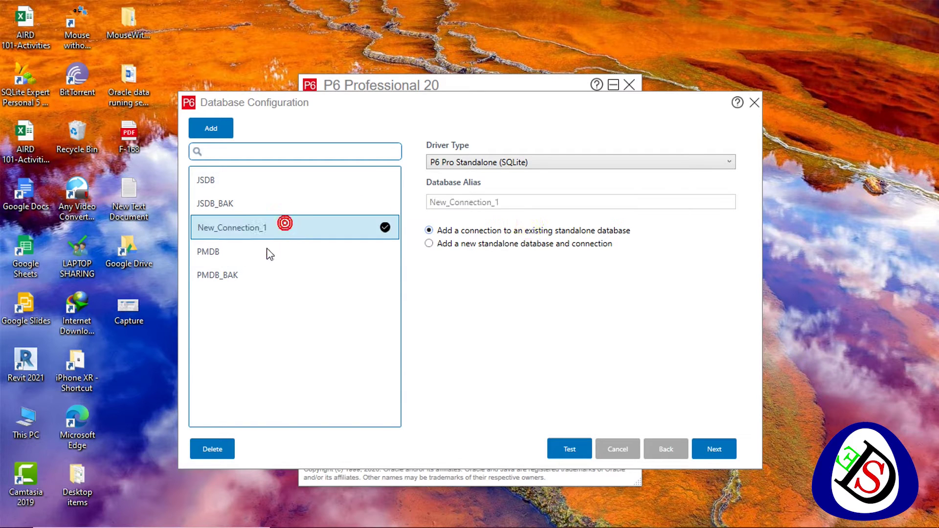
left_click(269, 253)
left_click(264, 272)
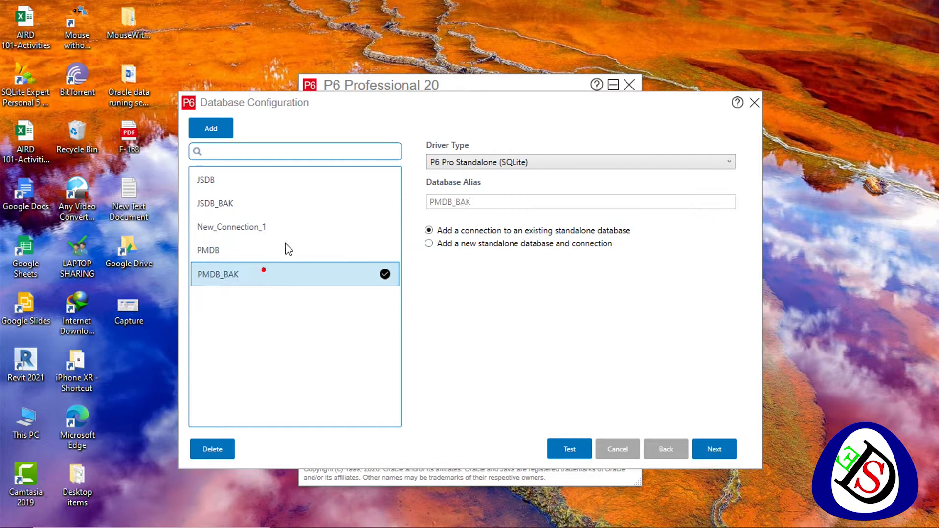
left_click(322, 260)
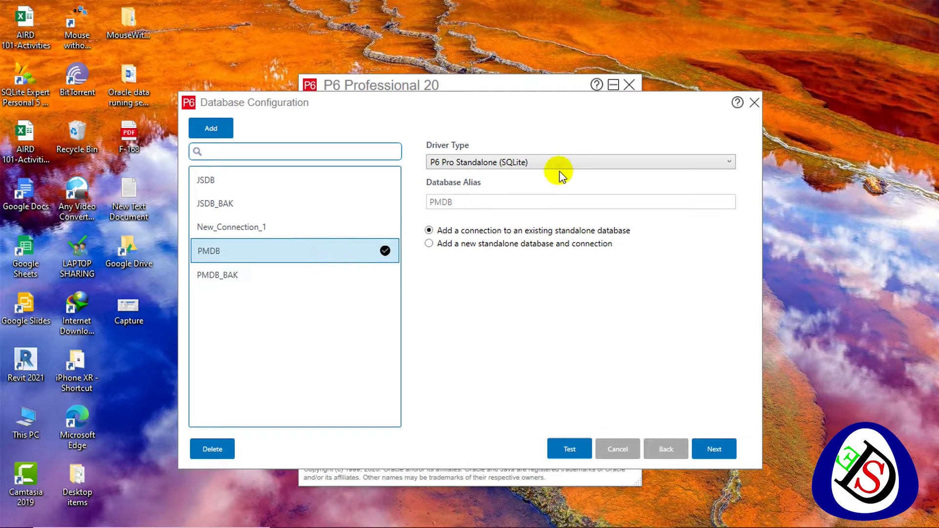
Try the Microsoft SQL Server/SQL Express driver with connection string "localhos" for PMDB, and switch back to P6 Pro Standalone (SQLite).
left_click(575, 163)
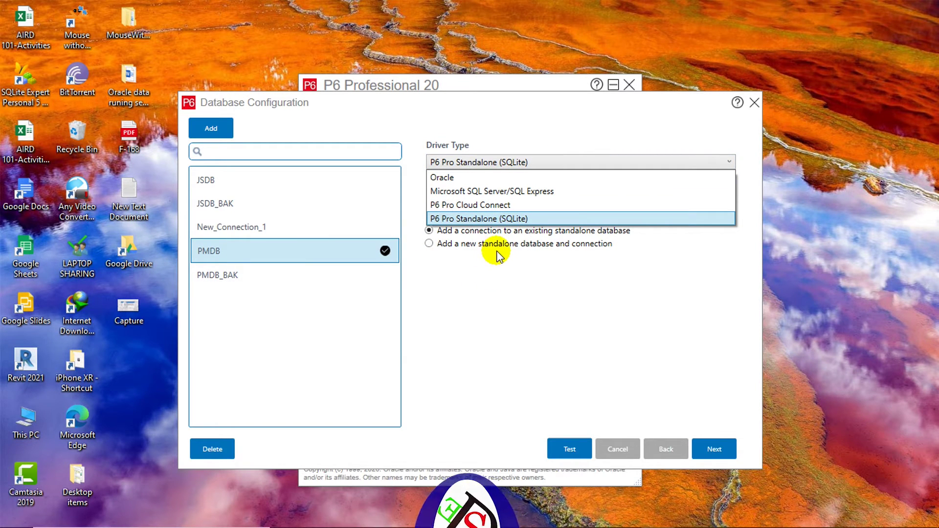
left_click(513, 193)
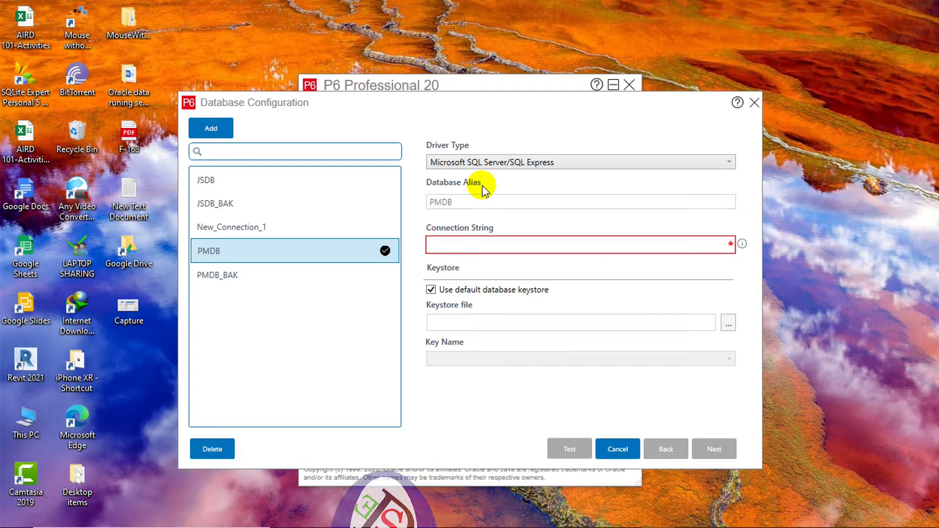
left_click(659, 242)
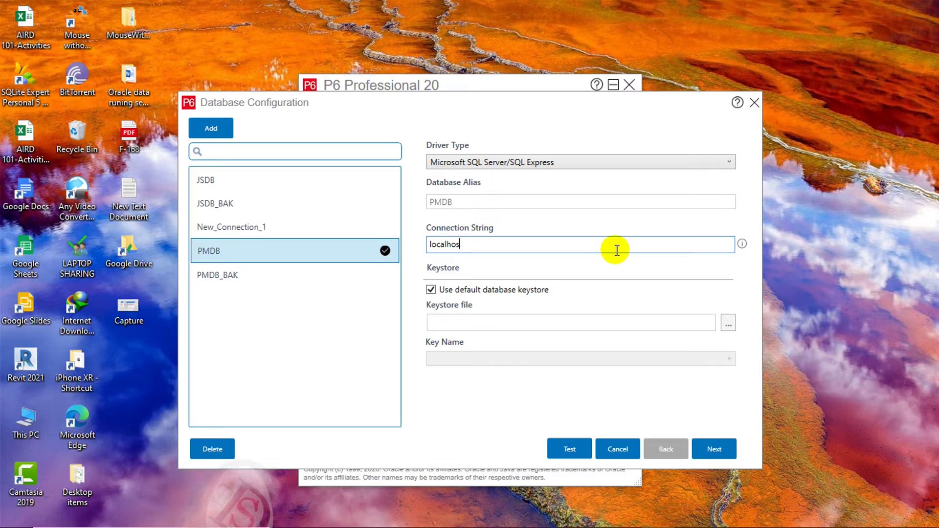
left_click(591, 162)
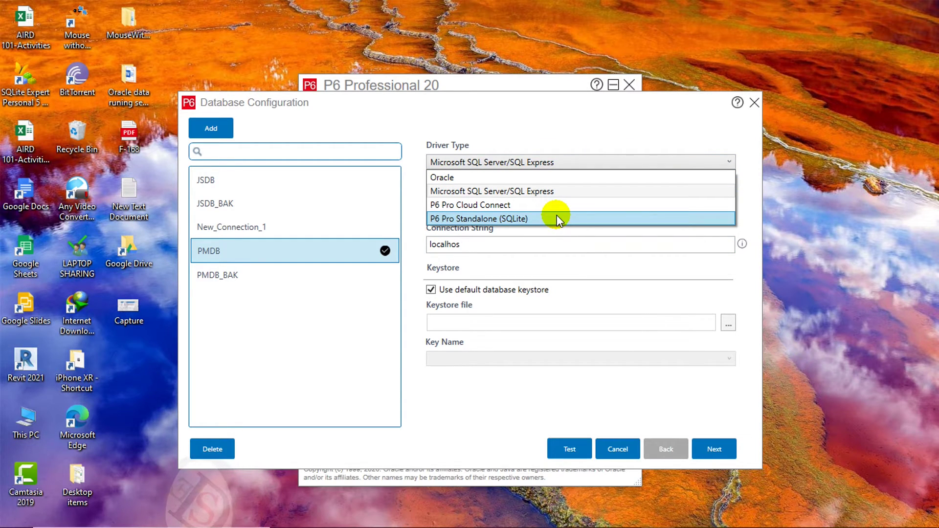
left_click(556, 218)
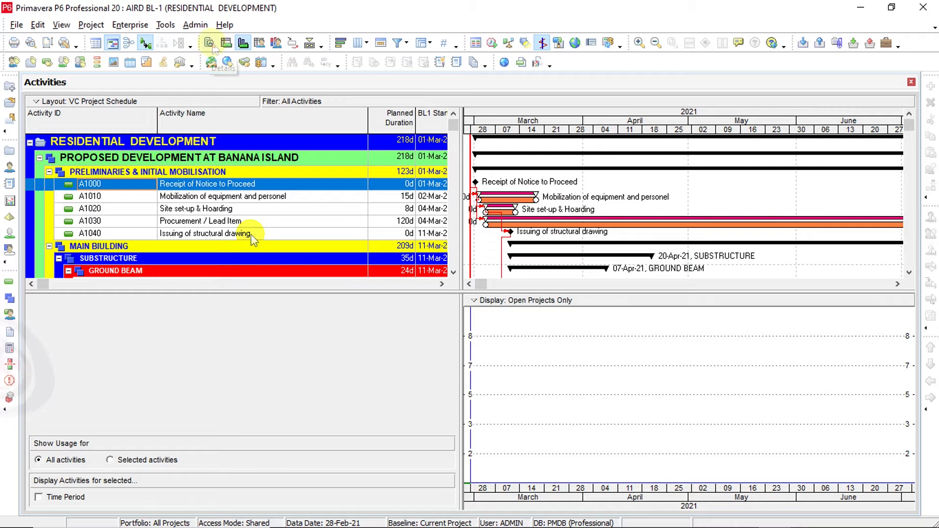
Show the activity details, look at the predecessors and successors of Receipt of Notice to Proceed, and display its Relationships view.
left_click(210, 42)
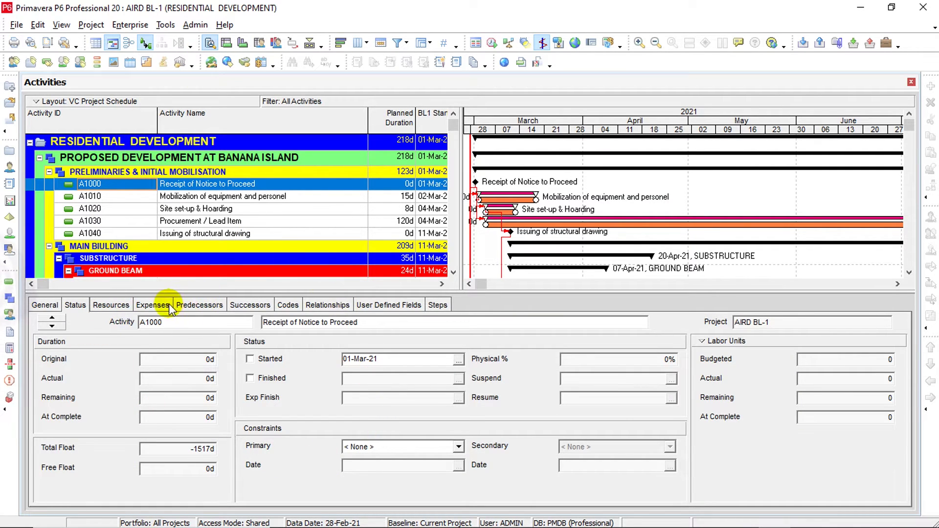
left_click(199, 305)
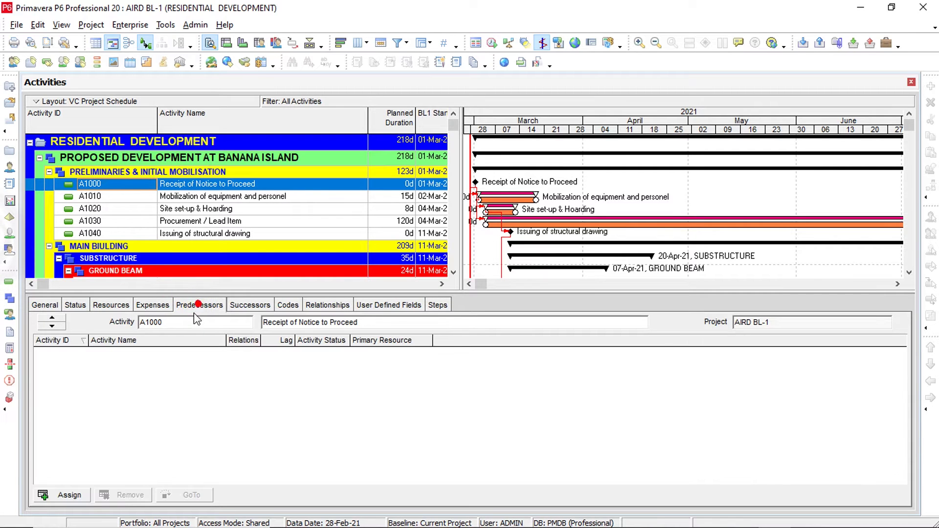
left_click(235, 309)
left_click(208, 307)
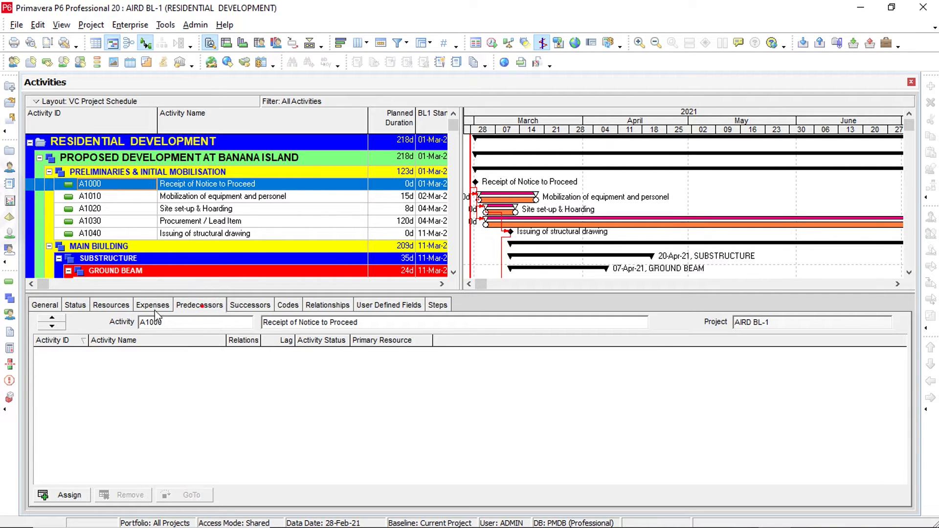
left_click(336, 308)
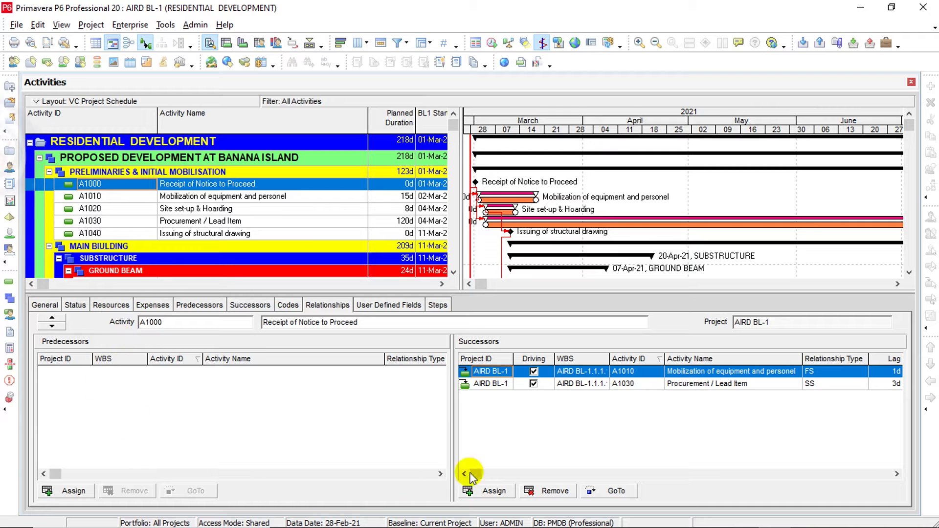
Examine the relationships of activities A1030, A1120, A1130 and A1220 in turn.
left_click_drag(172, 227, 171, 227)
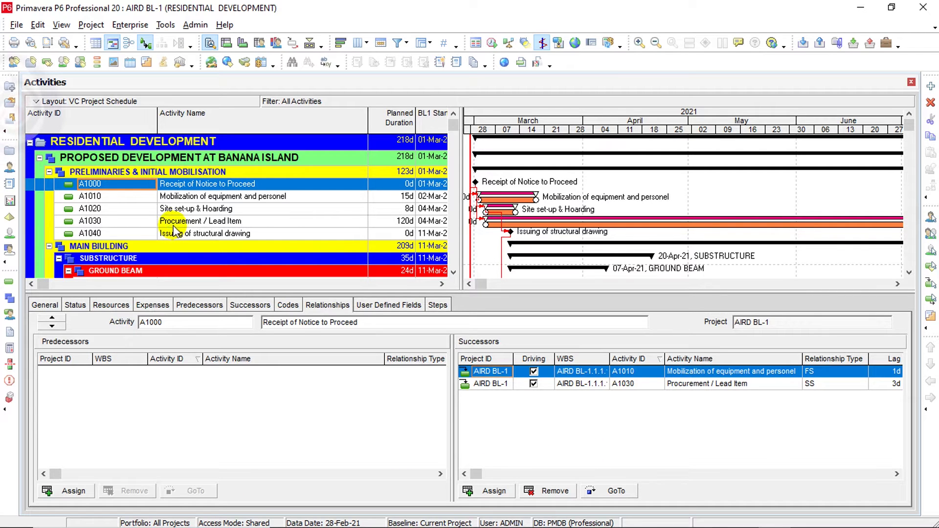
left_click(171, 224)
scroll(165, 235, "down", 4)
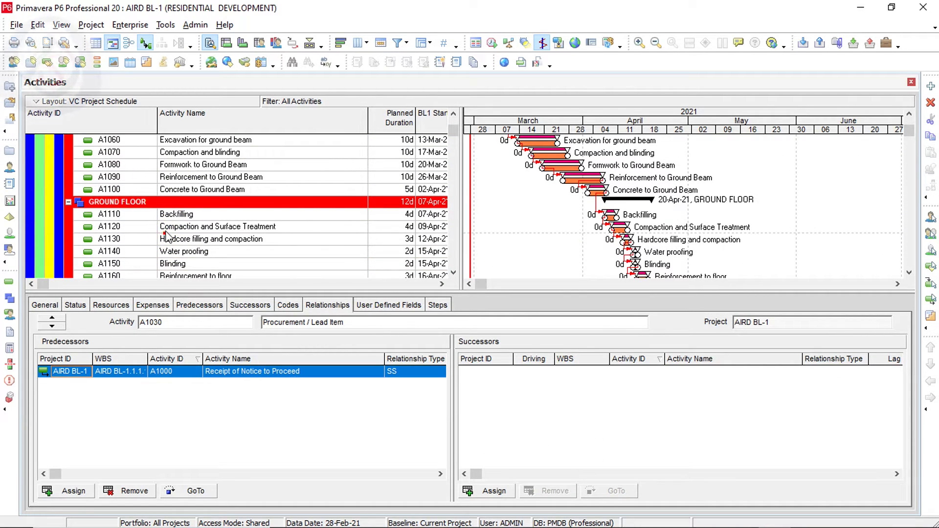
left_click(165, 226)
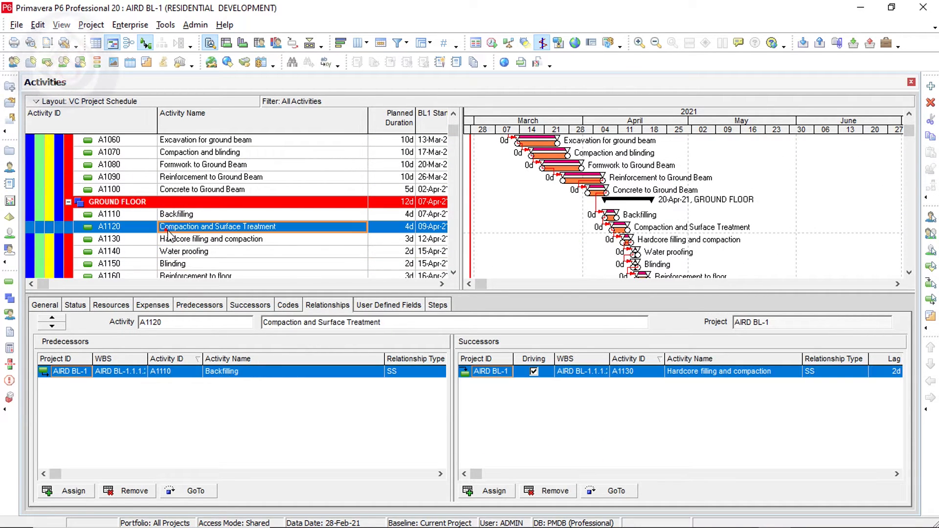
left_click(205, 238)
scroll(206, 239, "down", 3)
scroll(289, 205, "down", 2)
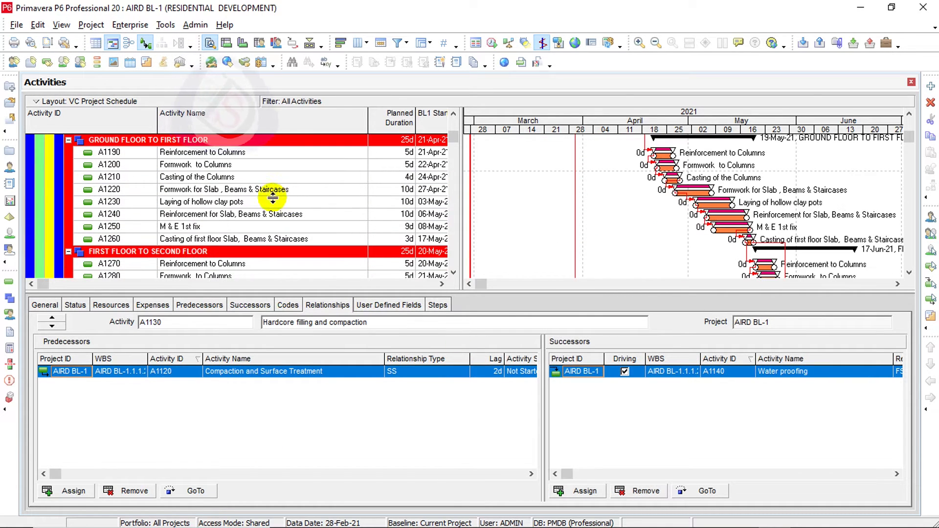
left_click(206, 190)
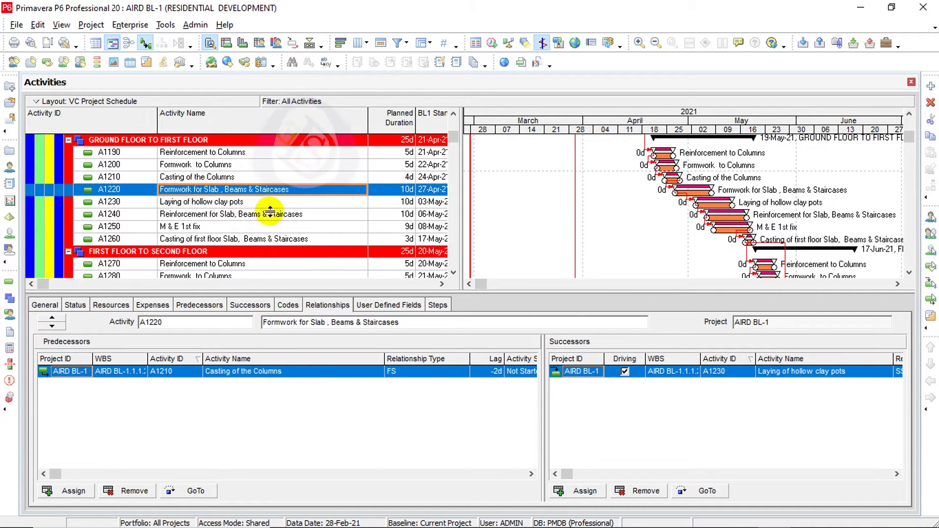
Widen the Predecessors list of activity A1220 and add Comments from the General options to its selected columns.
left_click_drag(587, 344, 589, 343)
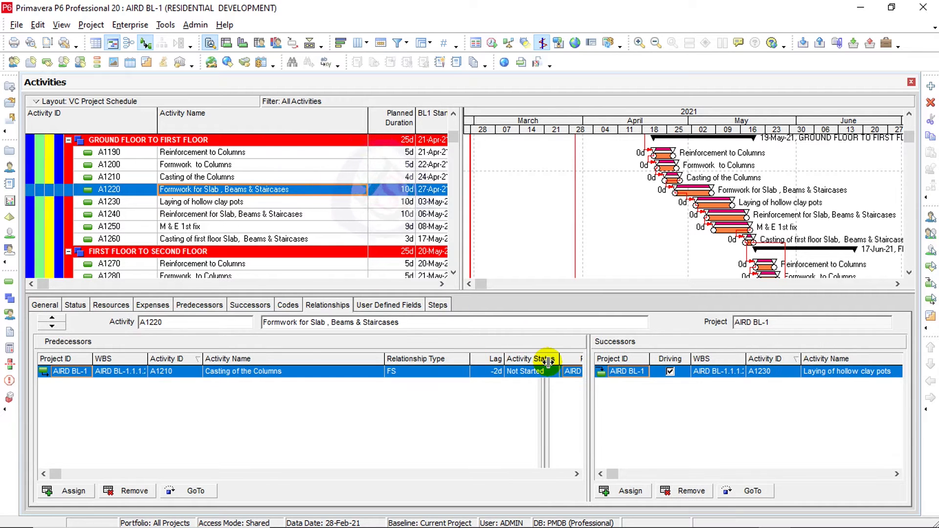
right_click(545, 358)
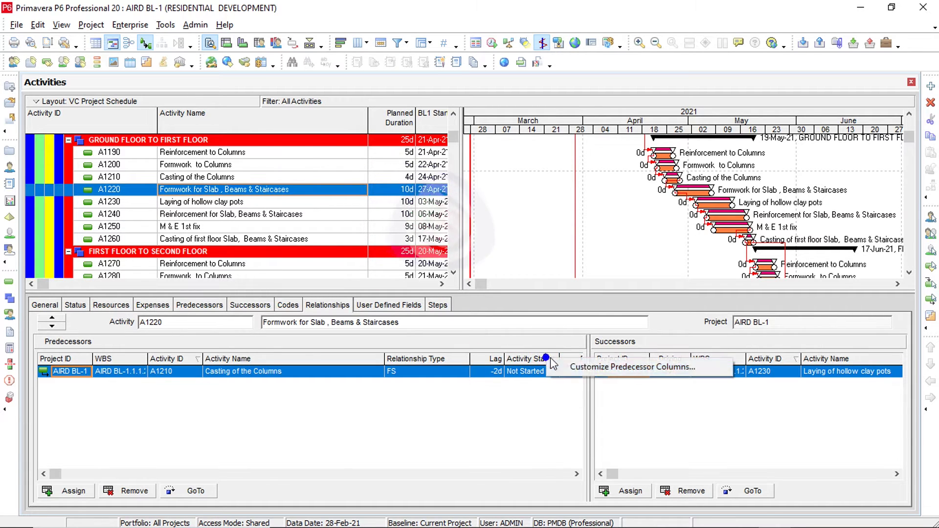
left_click(601, 373)
right_click(602, 372)
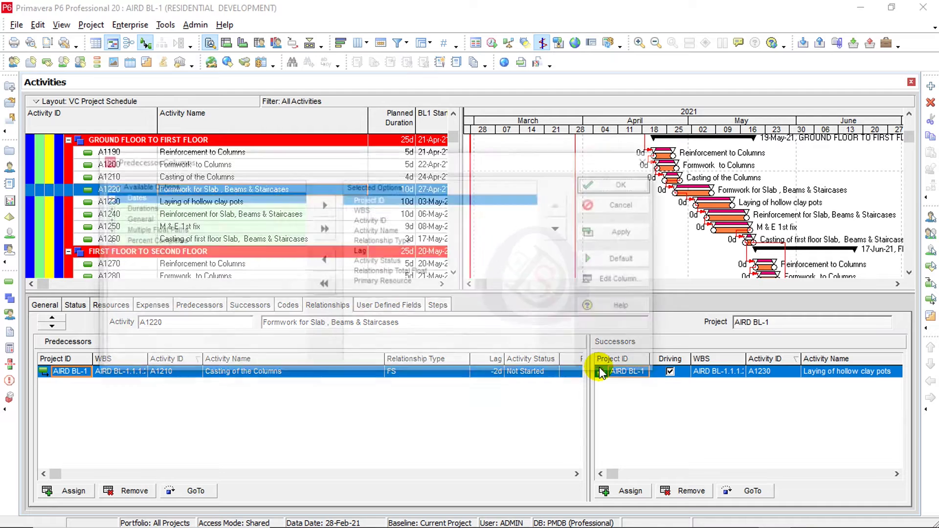
left_click(600, 367)
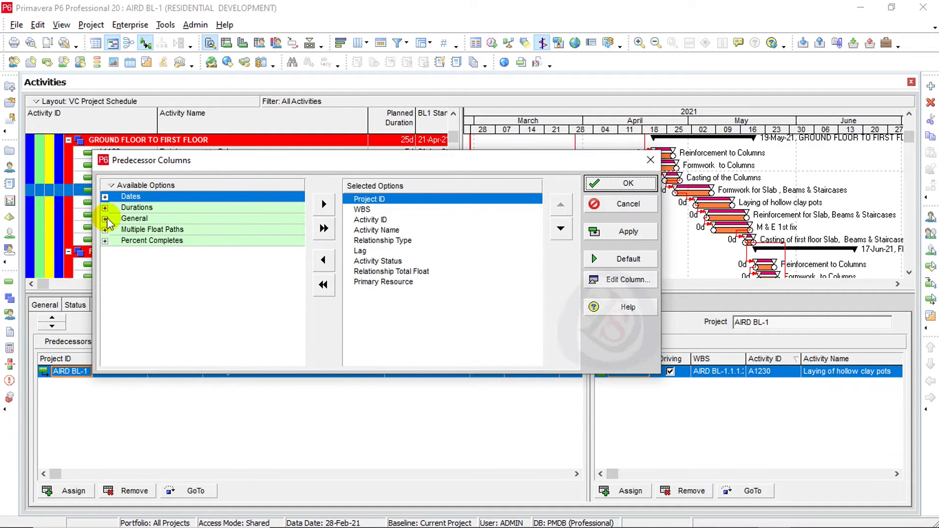
double_click(125, 218)
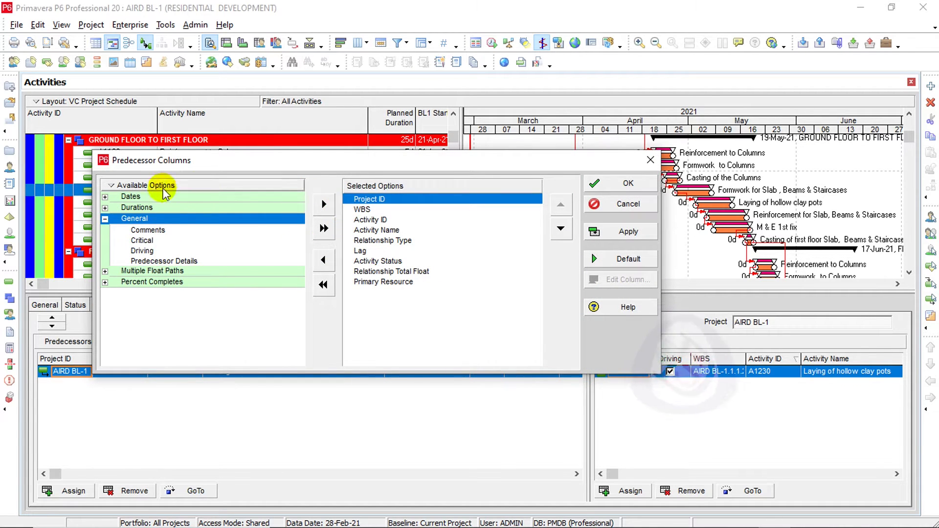
left_click(146, 231)
left_click(324, 204)
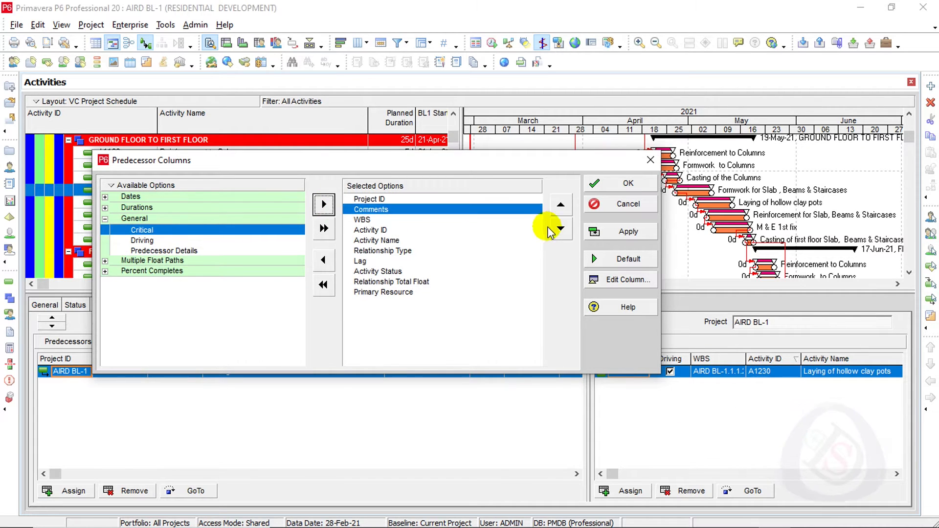
Move Comments to the end of the selected predecessor columns, below Primary Resource, and accept the column setup.
left_click(560, 228)
left_click(560, 229)
left_click(561, 228)
left_click(560, 228)
left_click(560, 228)
left_click(560, 228)
left_click(561, 229)
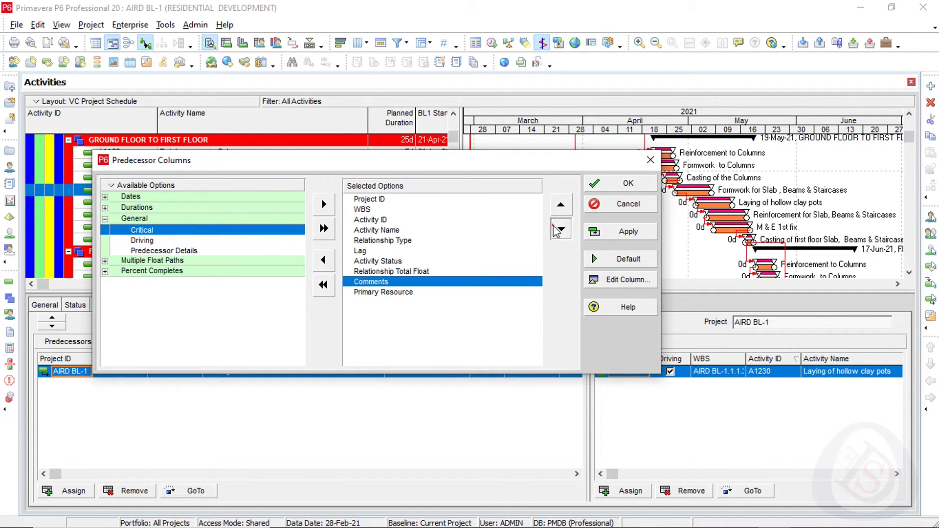
left_click(560, 229)
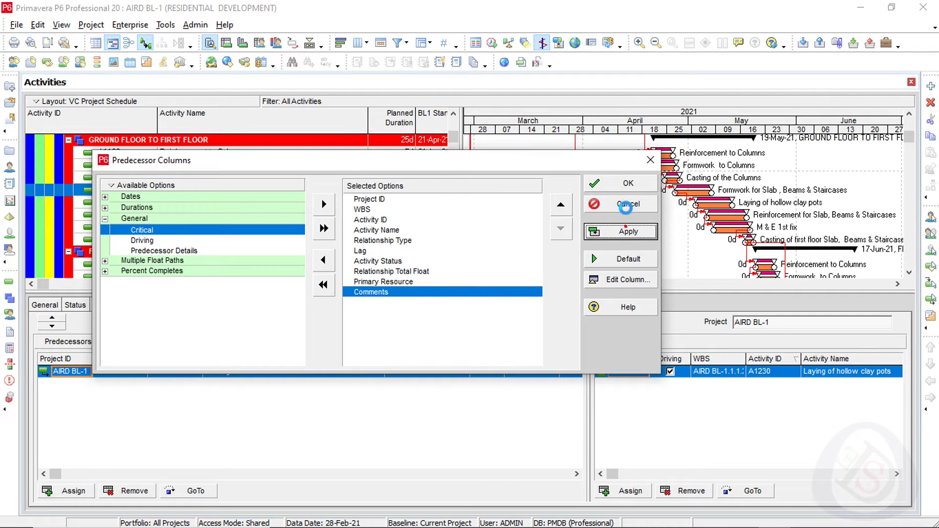
left_click(623, 184)
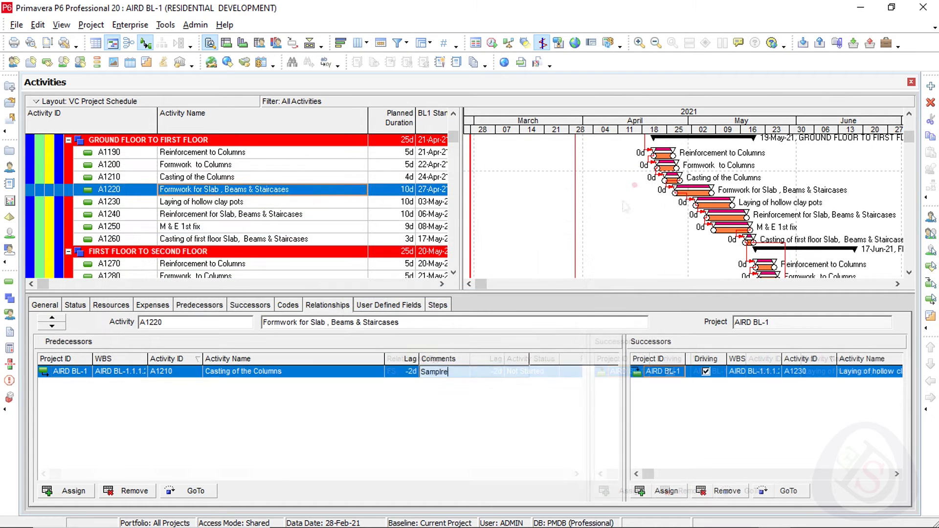
Enter the comment "Casting Columns can aslo w" for predecessor A1210 and narrow the Predecessors list.
type("Samplre")
key("BackSpace")
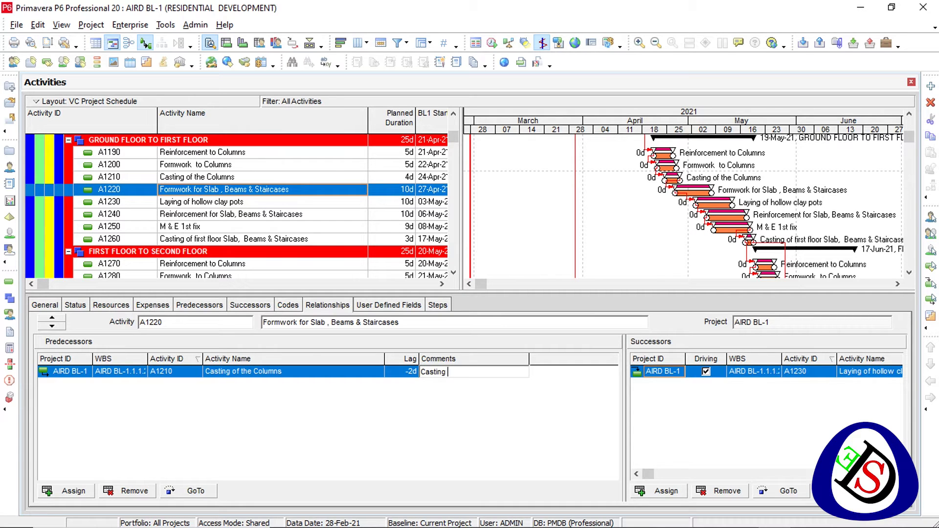
type("umns can aslo w")
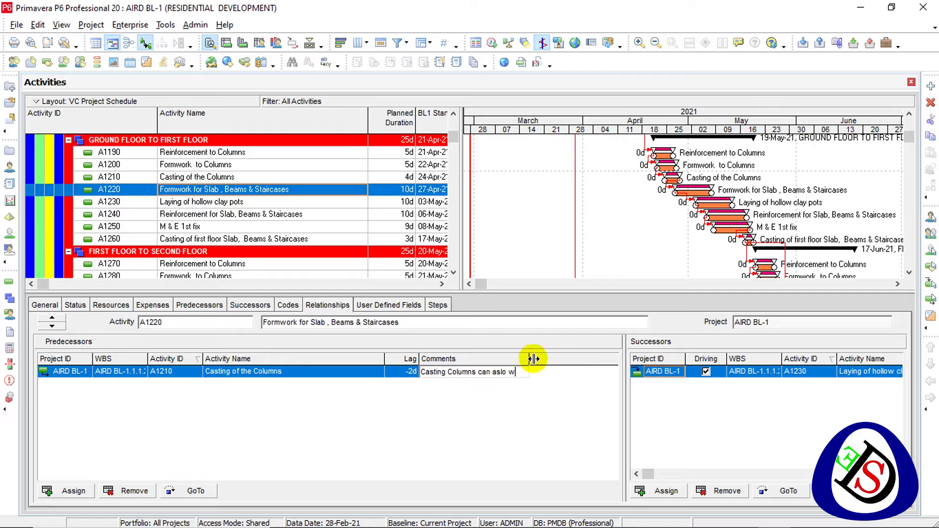
left_click_drag(534, 358, 517, 357)
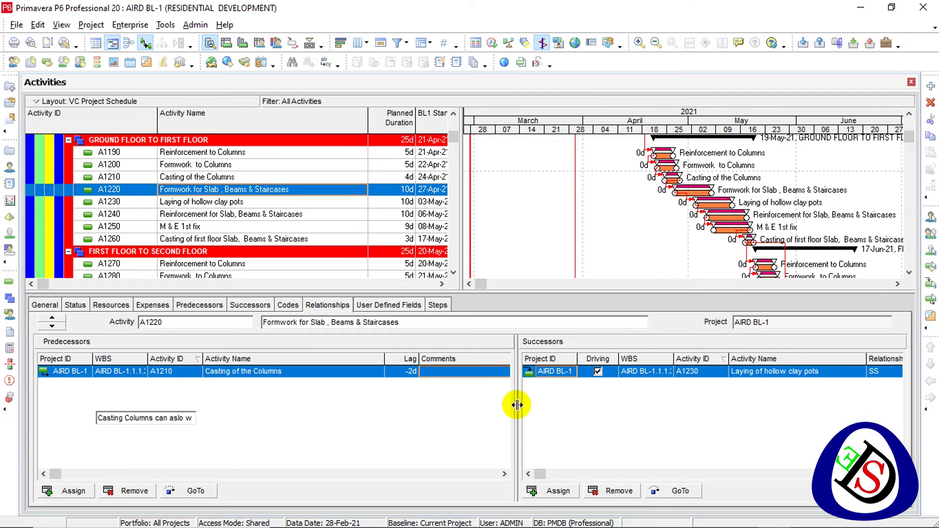
Widen the Successors list and look at the General options available for its columns, leaving the selection as it is.
left_click_drag(312, 401, 311, 401)
right_click(589, 374)
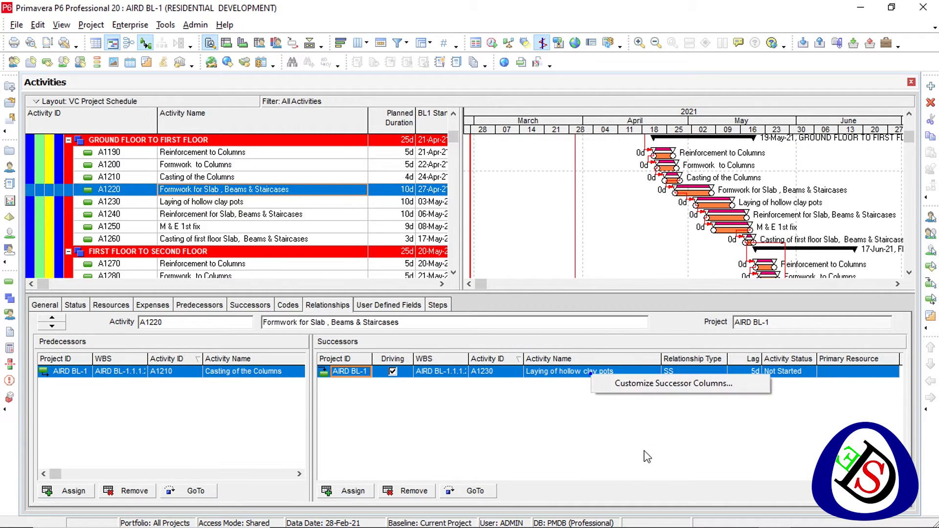
left_click(662, 384)
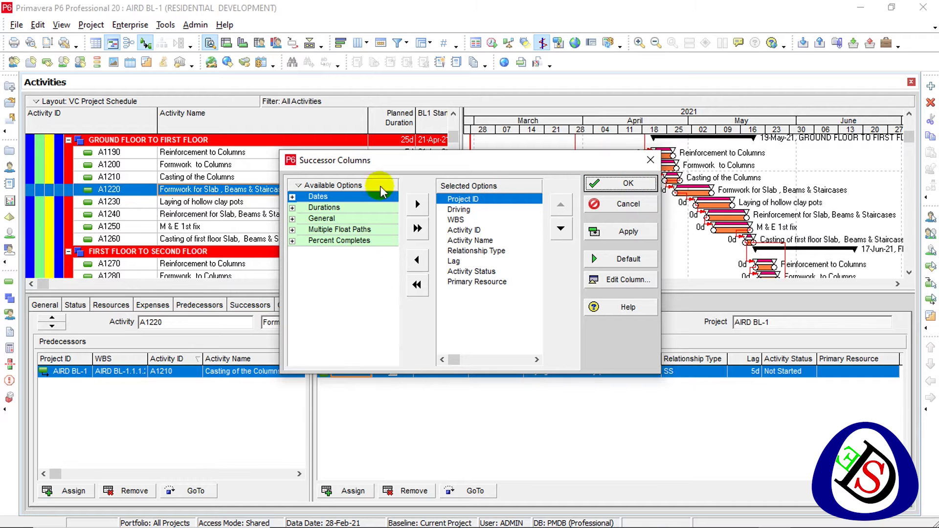
left_click(292, 218)
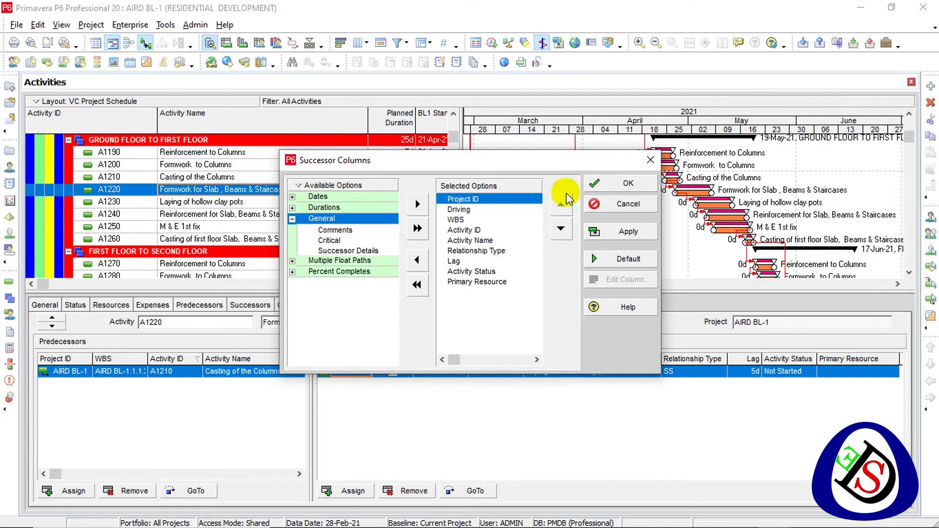
left_click(620, 184)
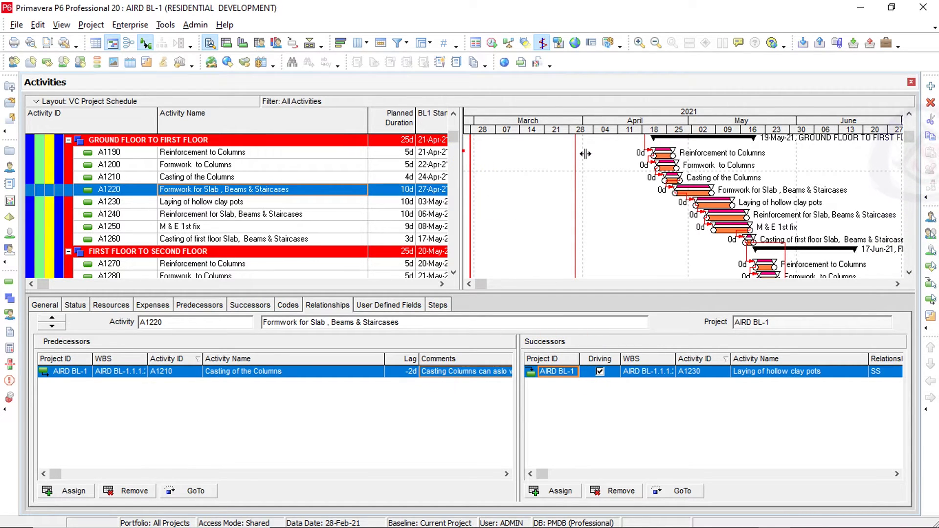
Widen the activity table up to the Finish column and look at the column options available for it.
left_click_drag(462, 154, 675, 147)
left_click(660, 139)
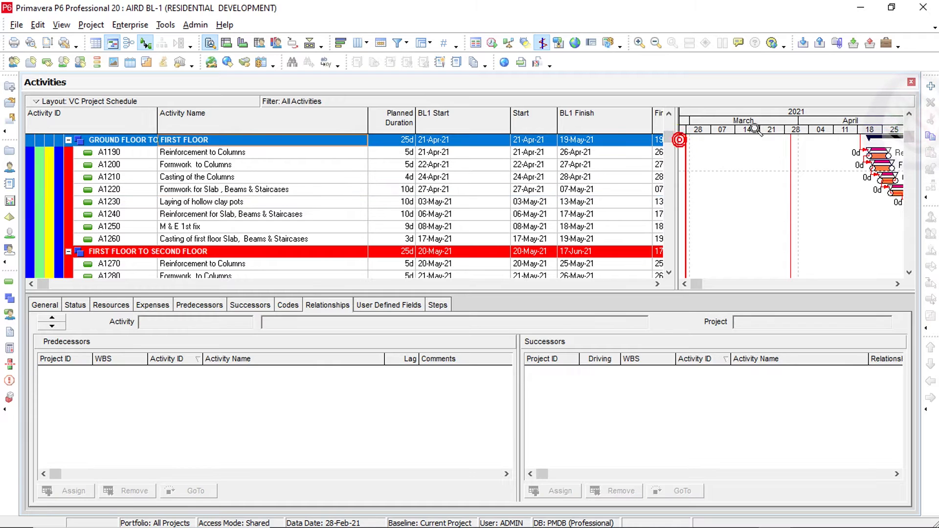
right_click(622, 119)
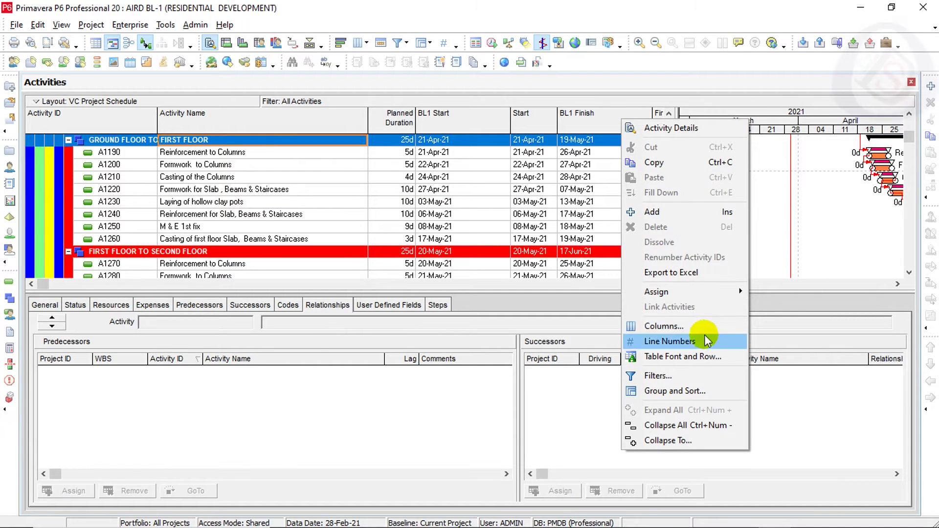
left_click(674, 326)
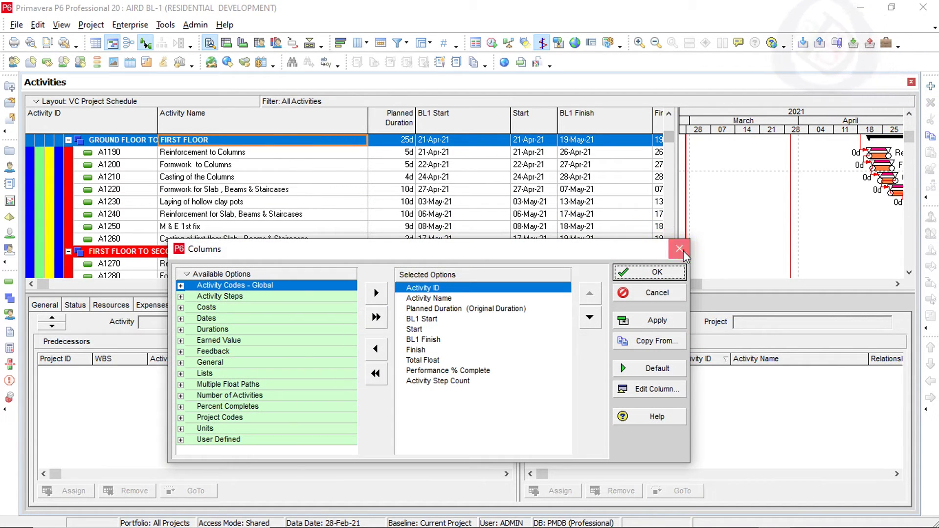
left_click(679, 249)
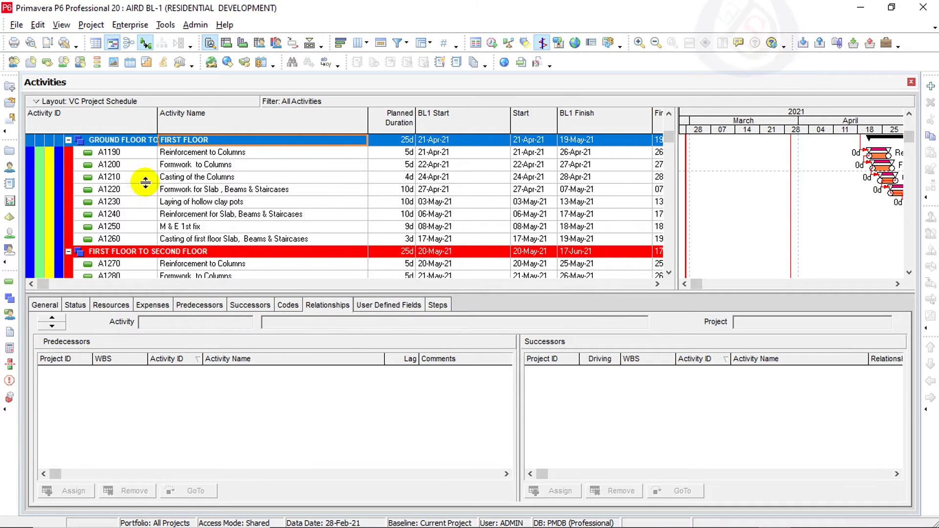
Examine the predecessors, successors and comments of activities A1190, A1240 and A1350 in turn.
left_click(167, 153)
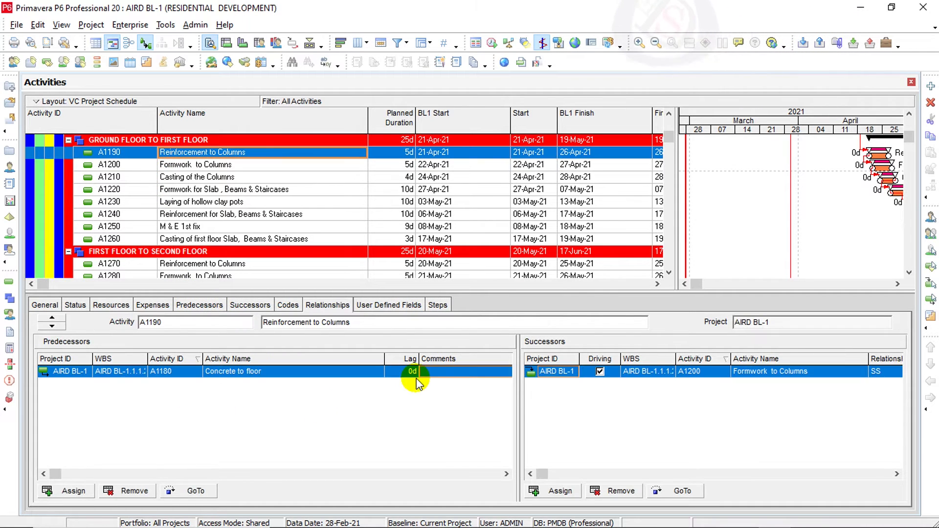
left_click(164, 214)
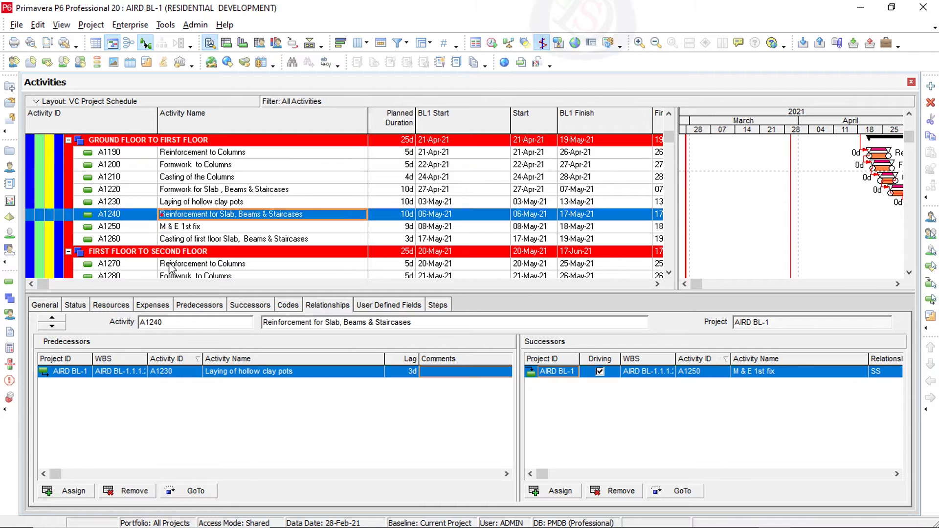
scroll(171, 267, "down", 4)
left_click(206, 240)
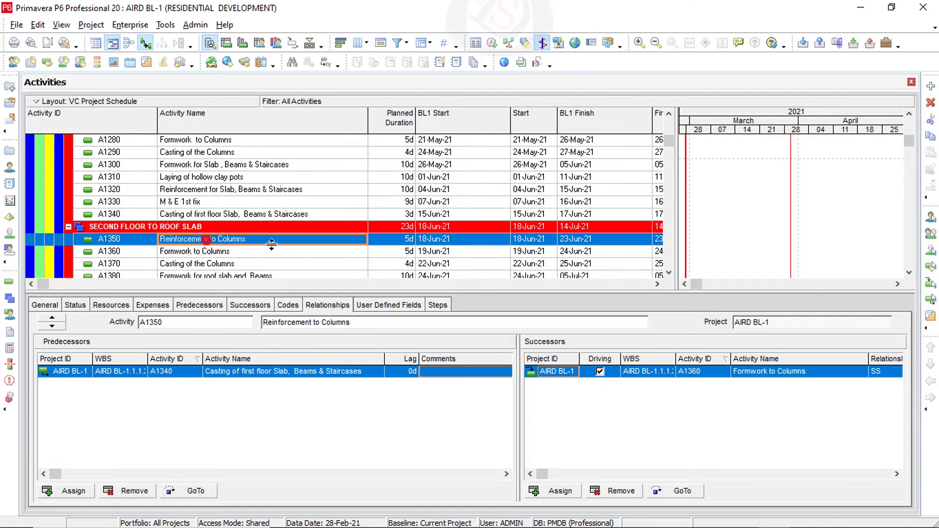
scroll(272, 243, "down", 1)
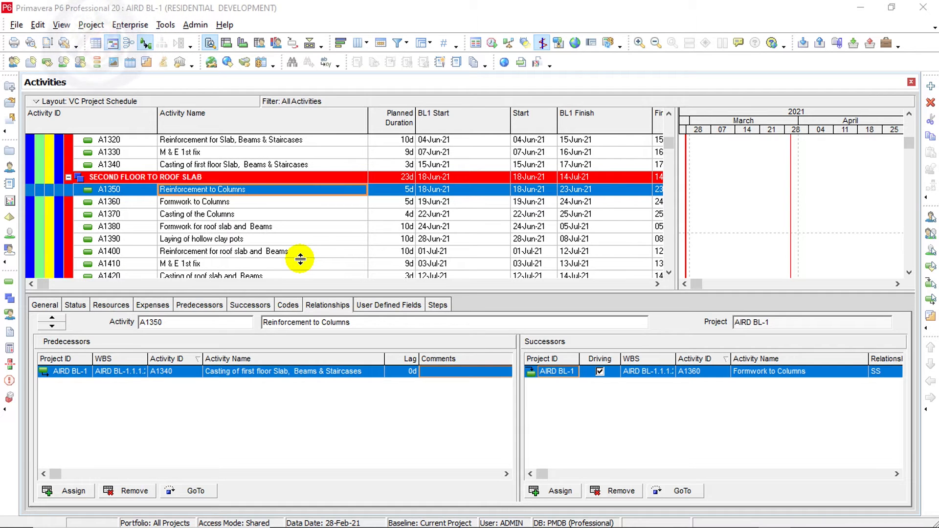
Set up scheduling to apply data date 28-Feb-21 to all open projects and log the results to a file as HTML.
key("F9")
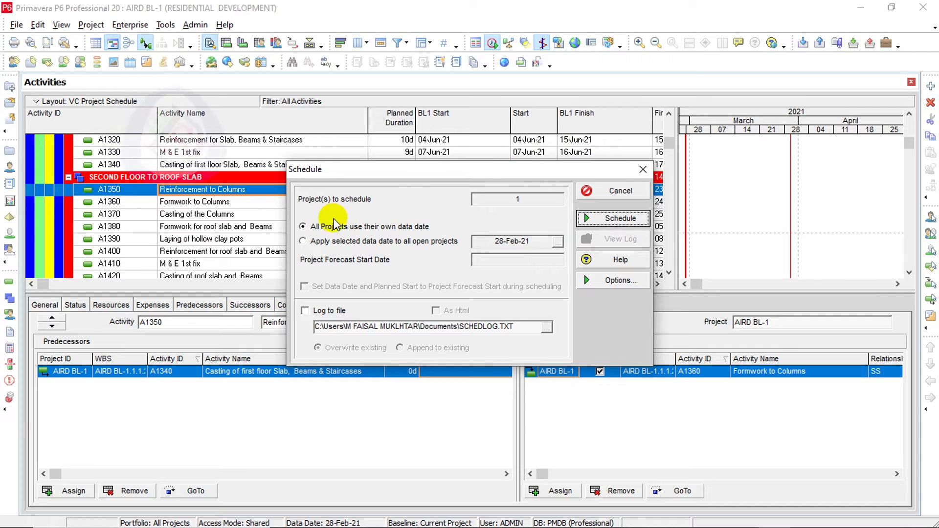
left_click(470, 3)
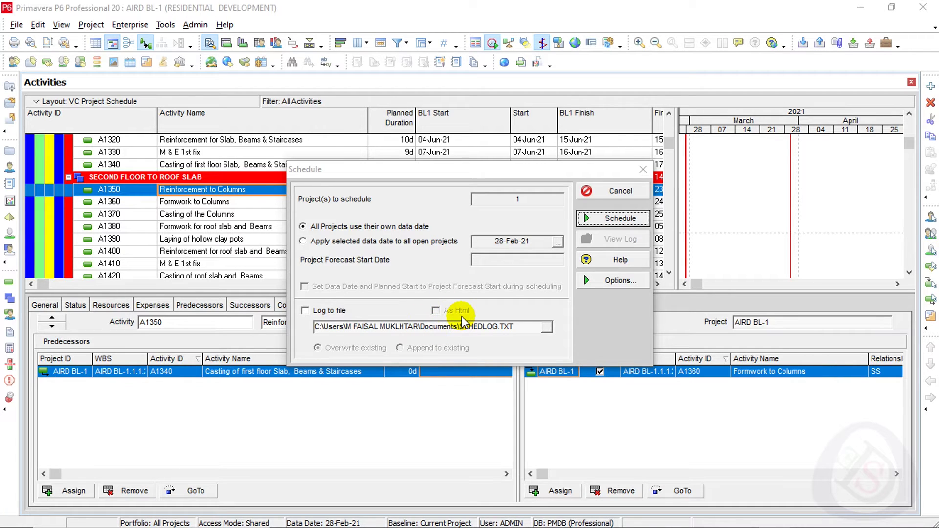
left_click(452, 240)
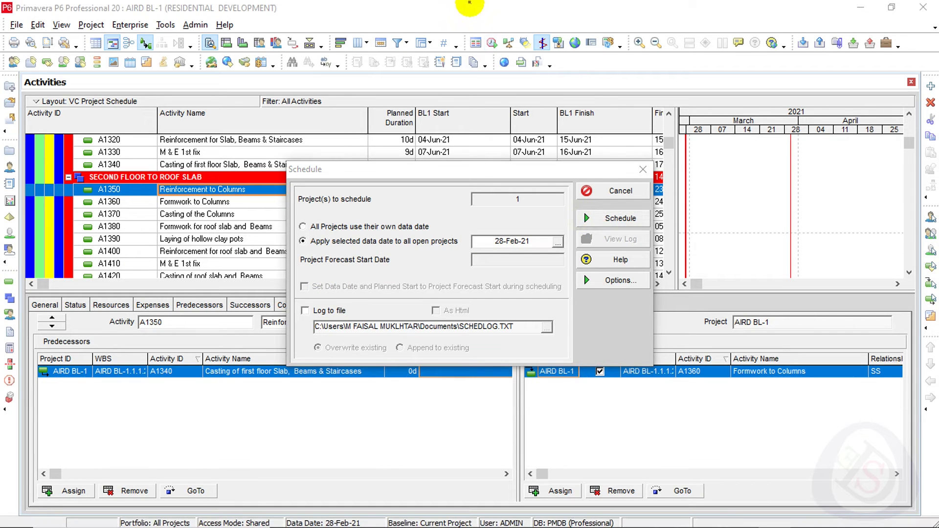
left_click(332, 310)
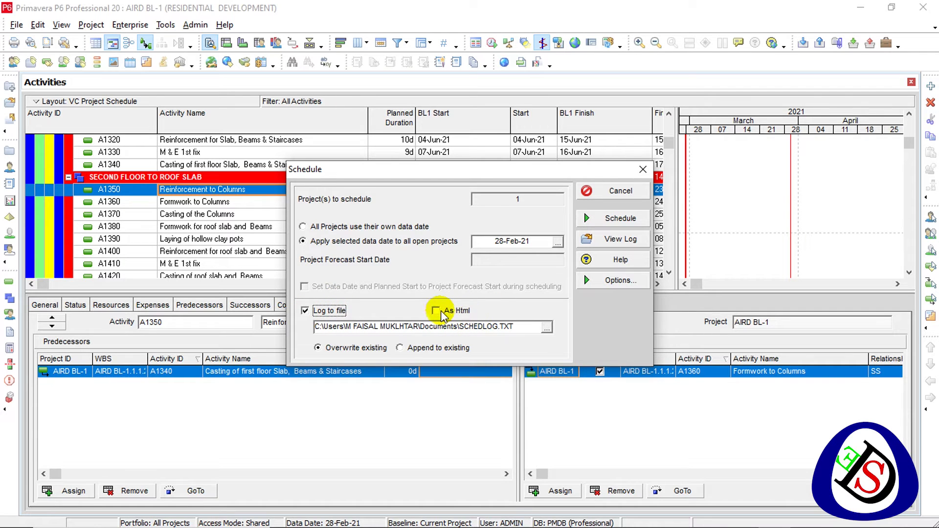
left_click(435, 311)
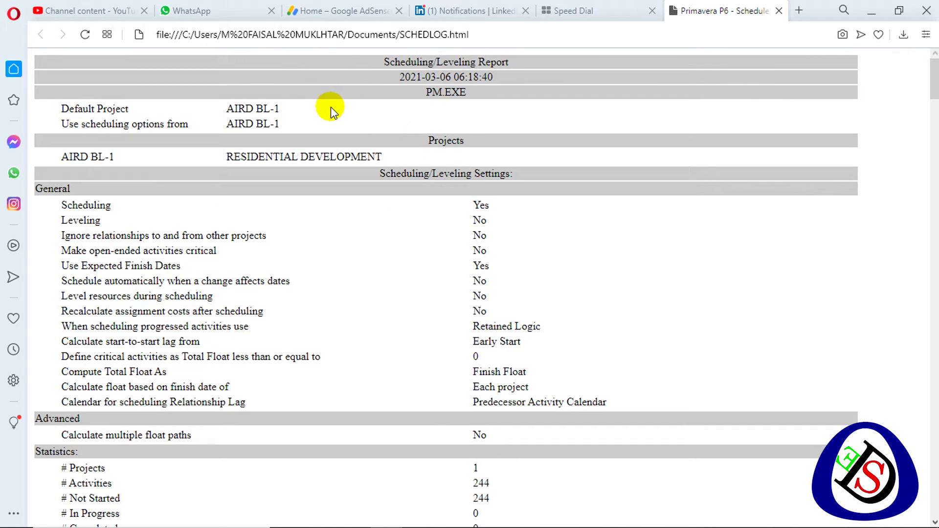
Read through the settings, statistics, errors and warnings in the HTML scheduling report, and close the Schedule dialog.
scroll(340, 106, "up", 1)
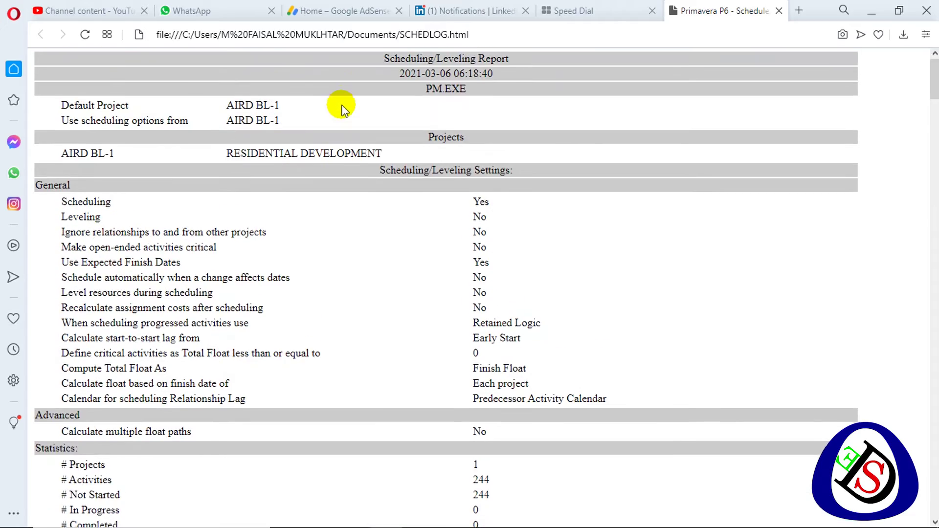
scroll(341, 106, "down", 3)
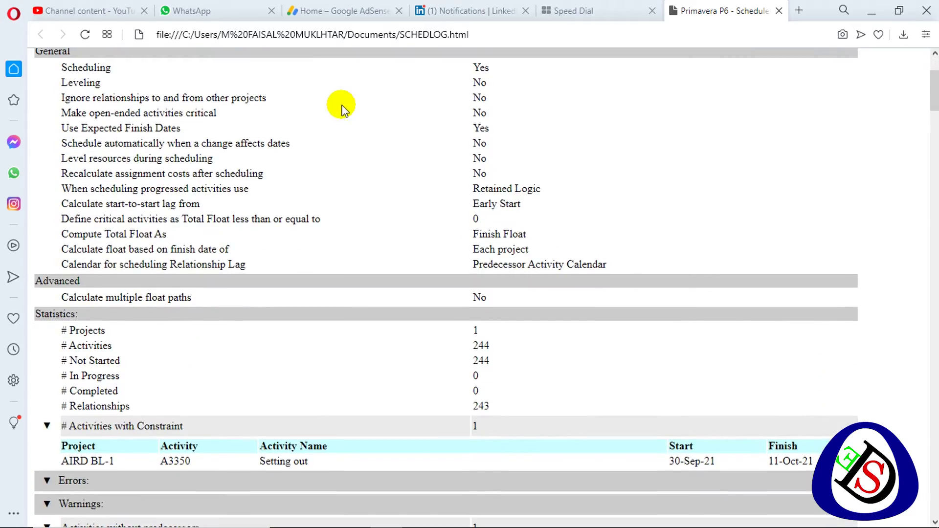
scroll(337, 105, "down", 5)
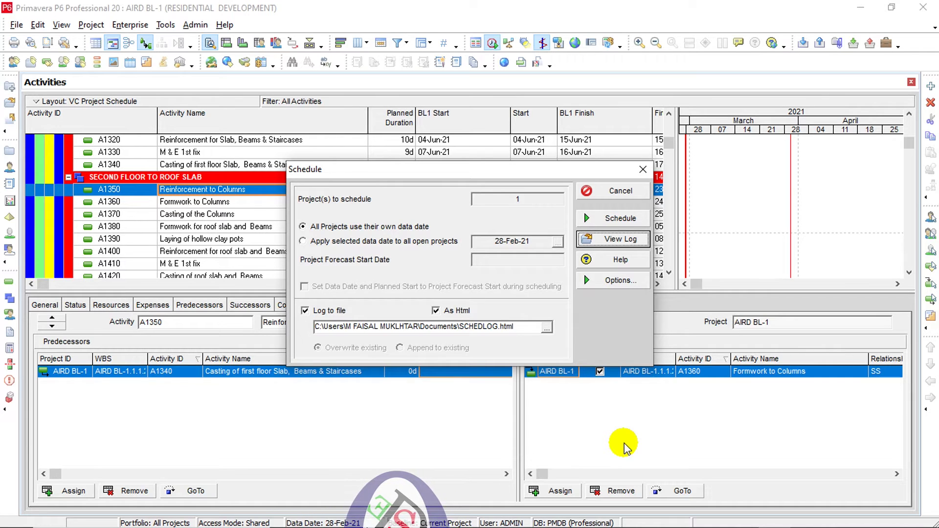
left_click(471, 7)
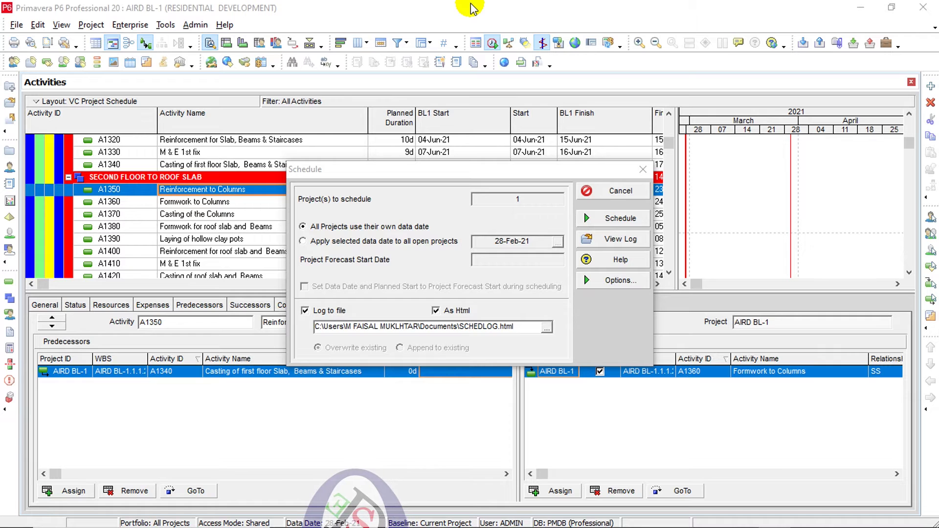
left_click(643, 171)
From the project list, open AL ABD WAHAB and ADMIN - Final CO# 18-4 together from the Engineering Department.
left_click(11, 150)
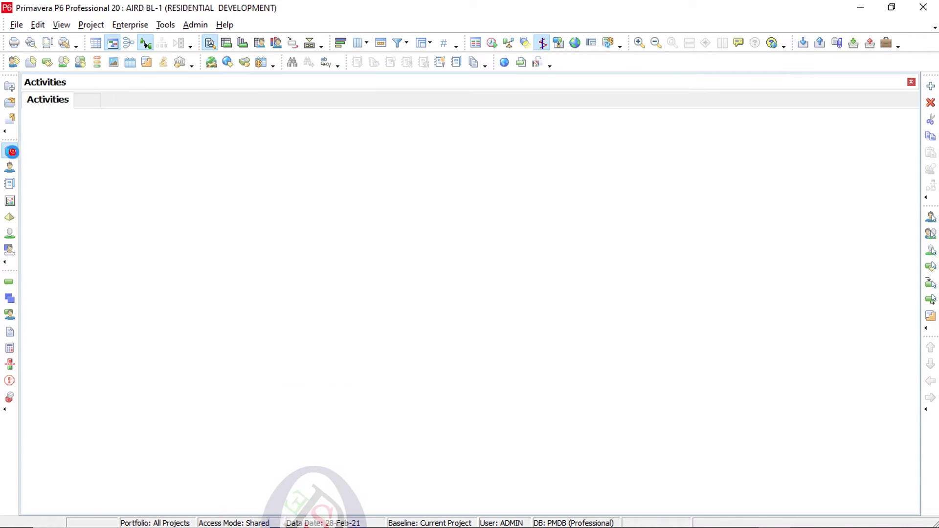
scroll(213, 183, "down", 4)
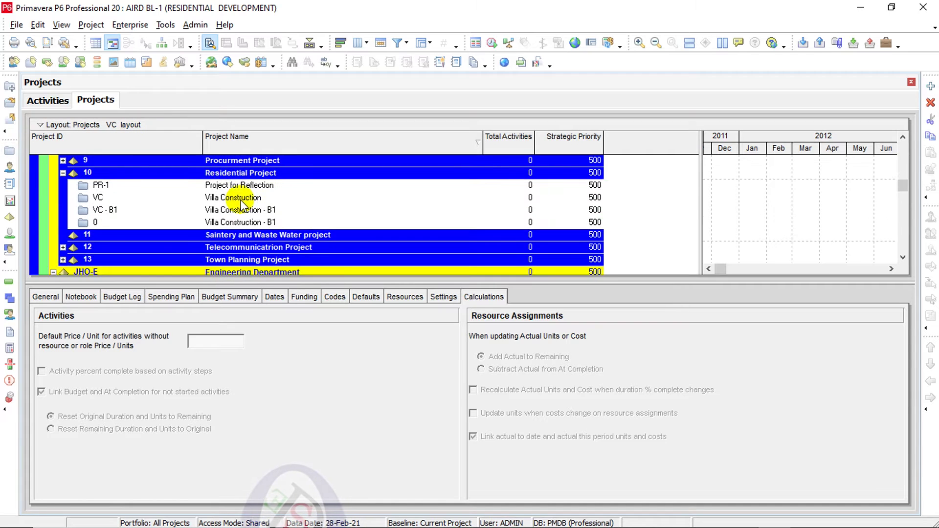
scroll(186, 207, "down", 3)
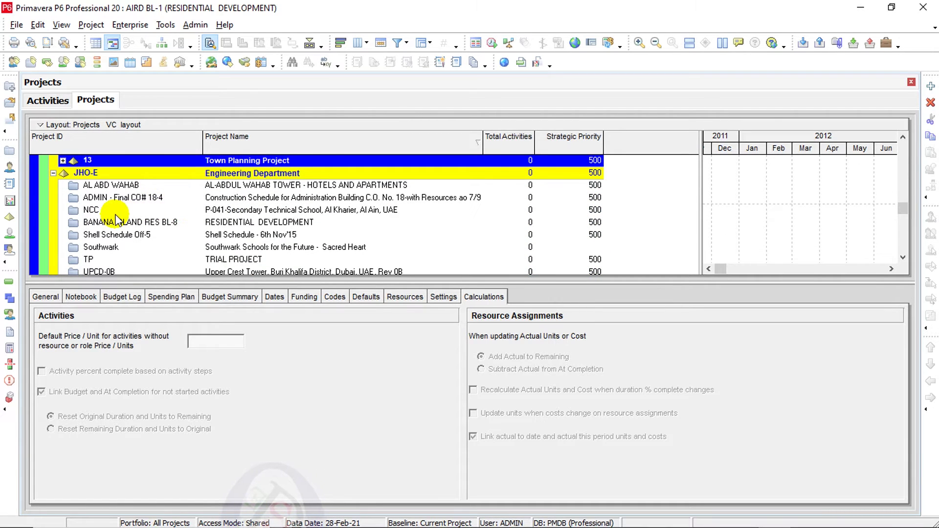
left_click(128, 188)
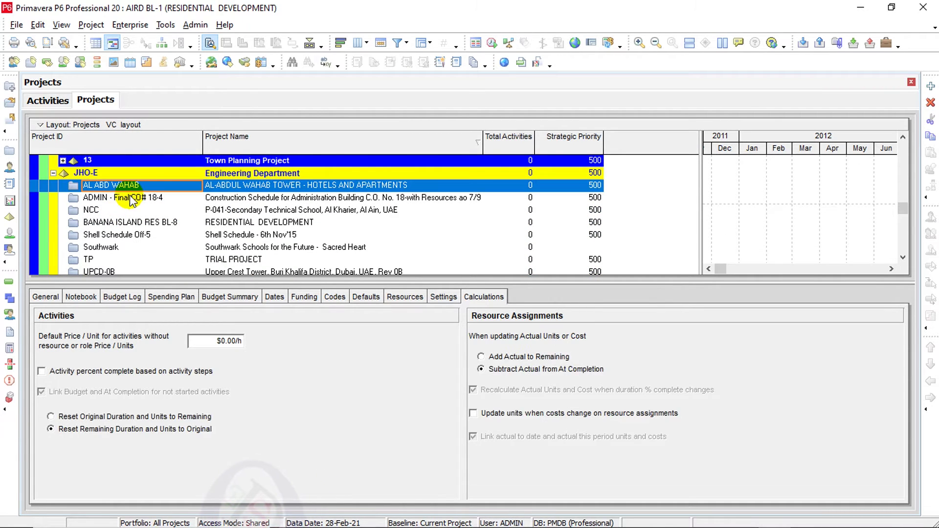
left_click(131, 198, "ctrl")
right_click(134, 200)
left_click(167, 202)
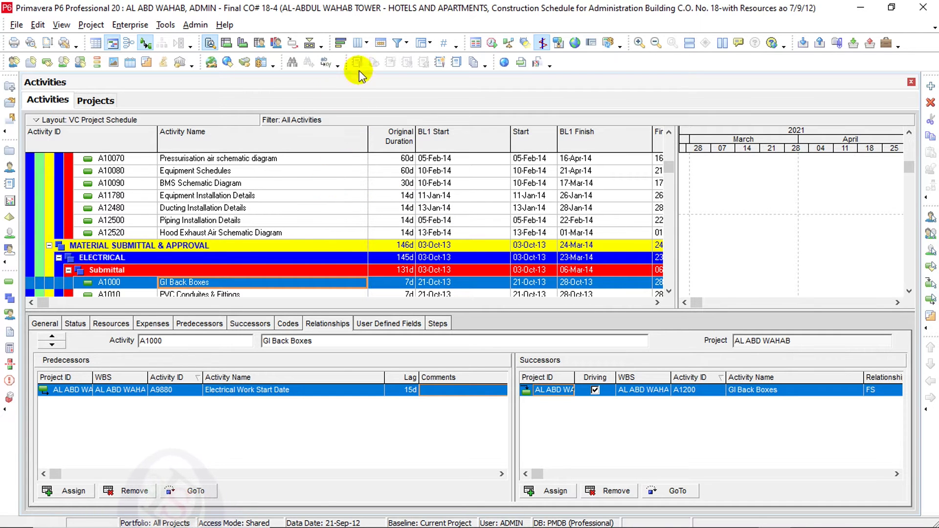
Set scheduling to apply data date 21-Sep-12 to all open projects, taking the scheduling options from ADMIN - Final CO# 18-4.
left_click(492, 43)
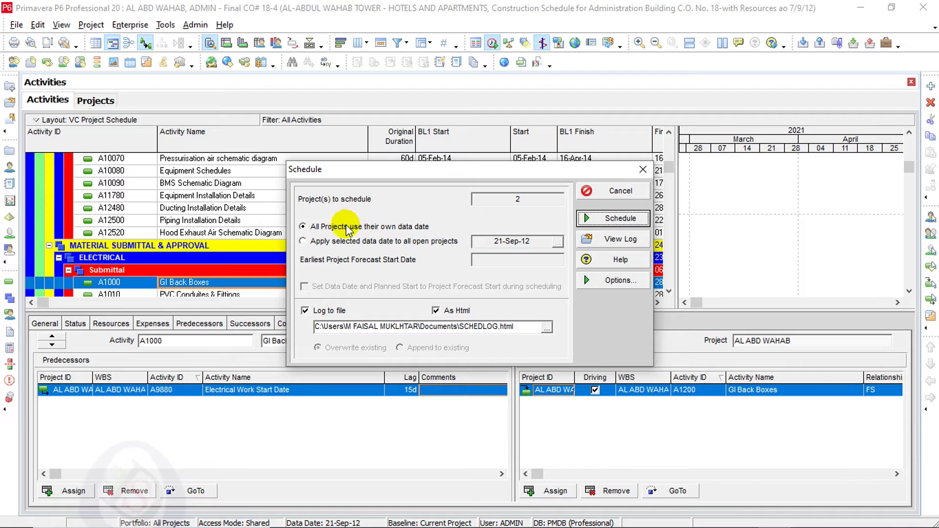
left_click(303, 241)
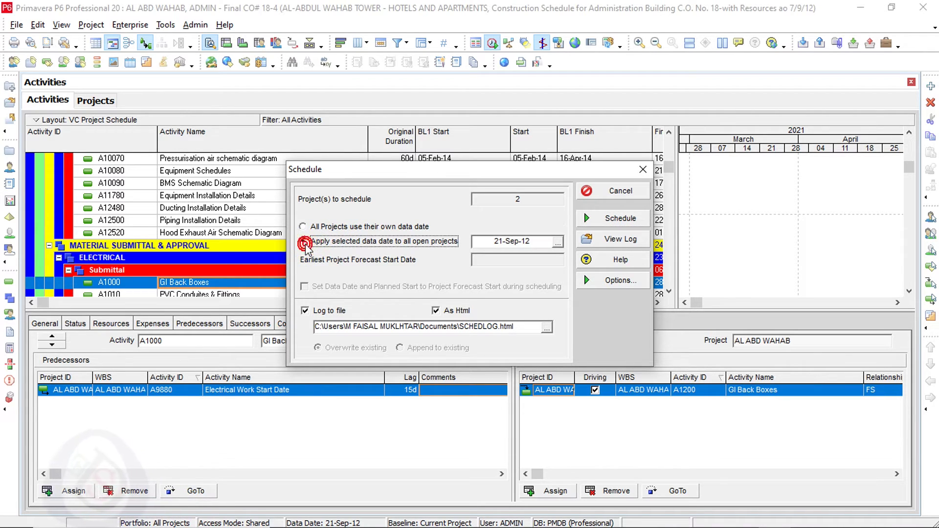
left_click(621, 281)
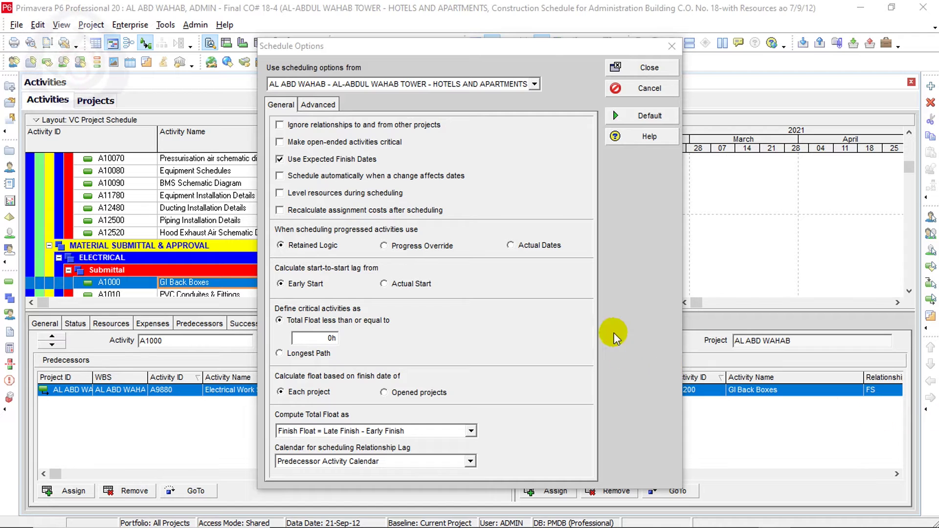
left_click(534, 84)
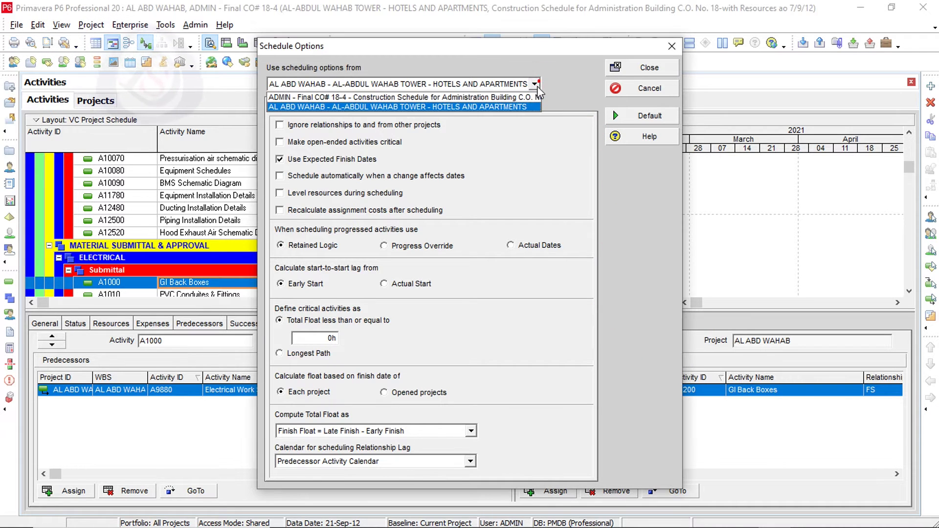
left_click(515, 96)
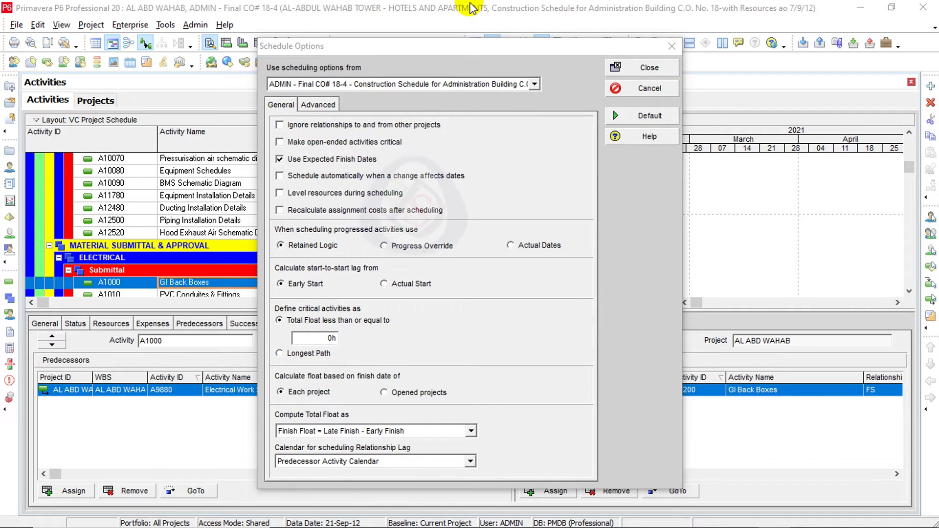
left_click(534, 83)
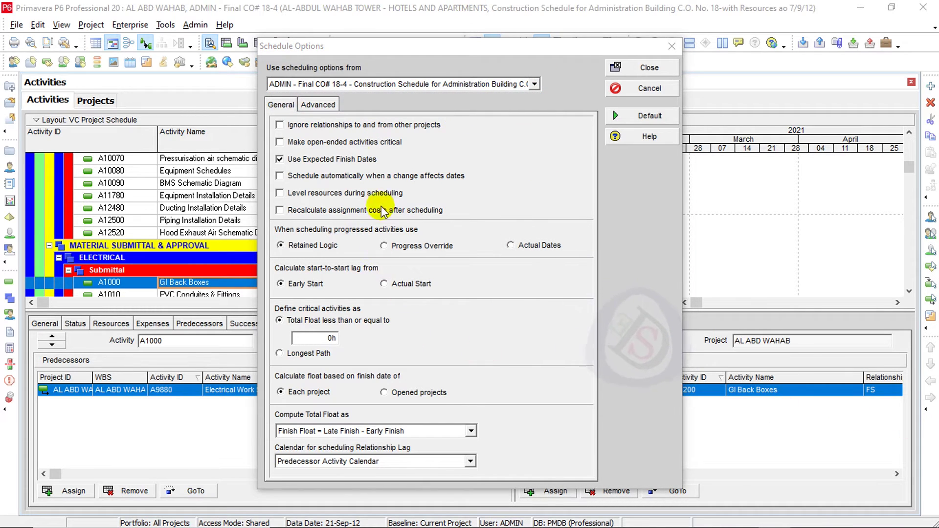
left_click(534, 83)
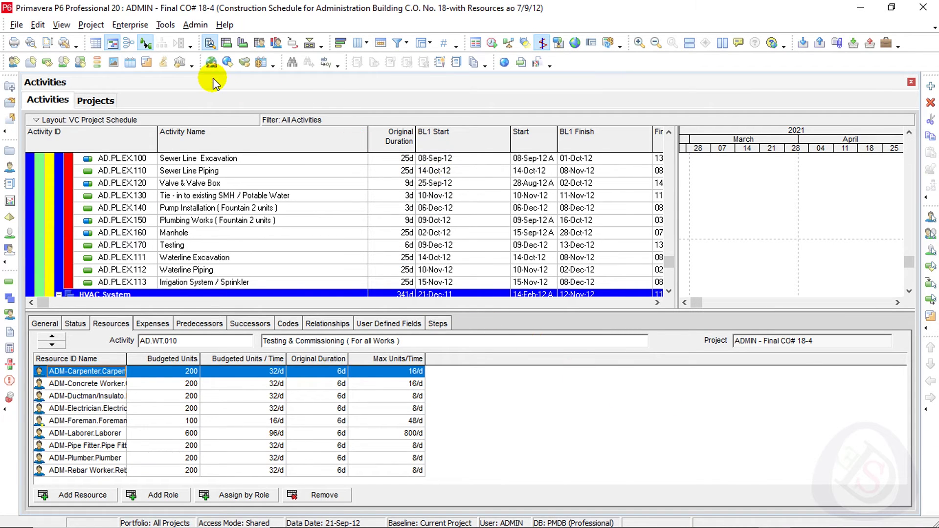
Add Asignment Code Testing as the last column of the resource assignments table for activity AD.WT.010.
left_click(141, 25)
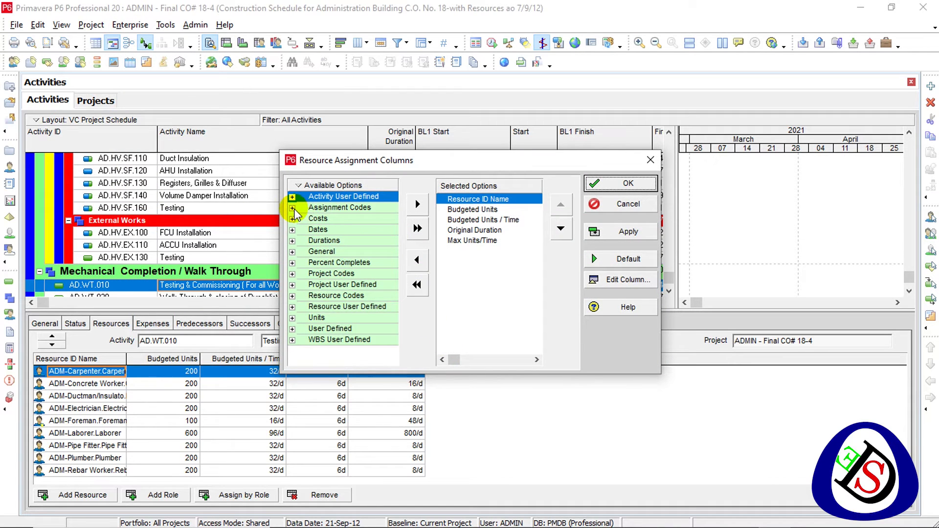
left_click(292, 208)
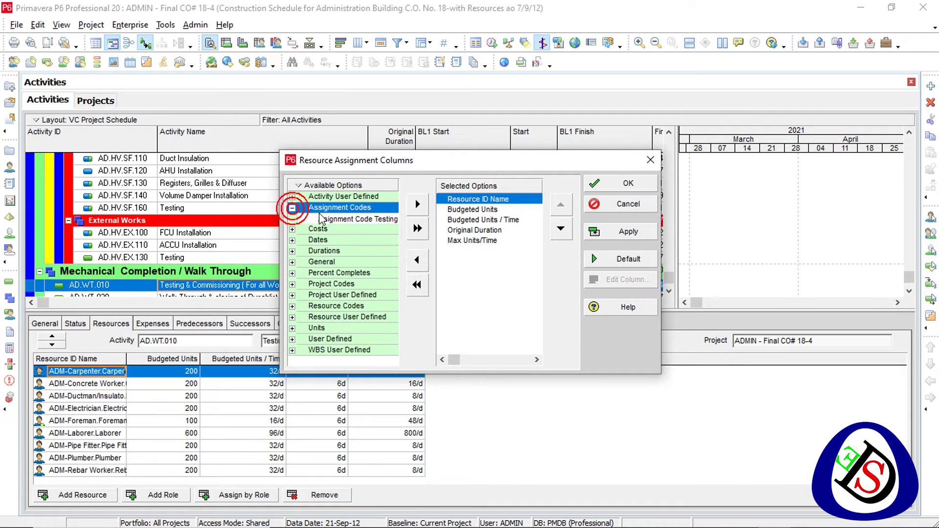
left_click(347, 220)
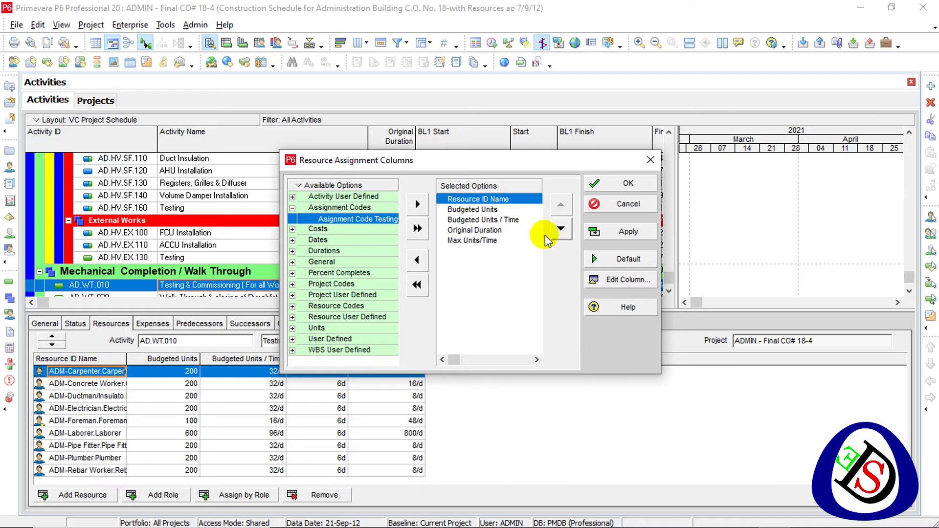
left_click(418, 205)
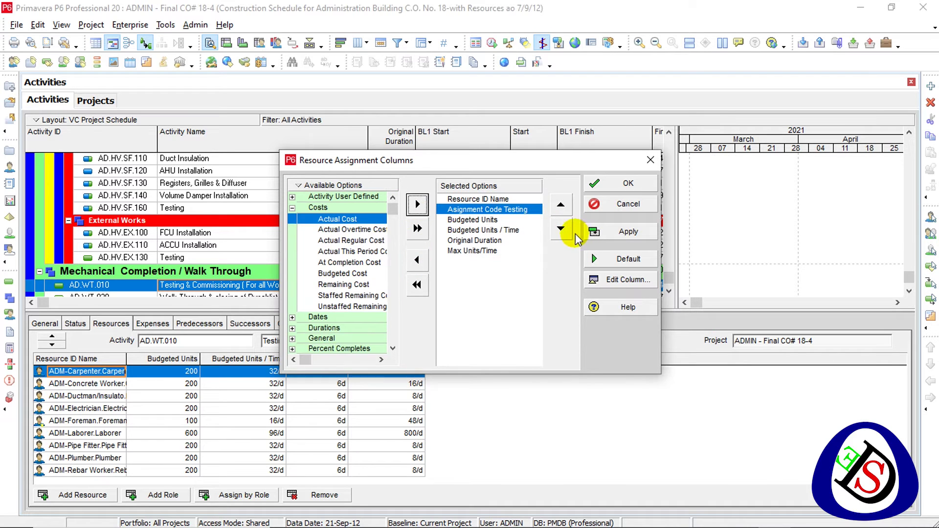
left_click(569, 232)
left_click(568, 233)
left_click(569, 233)
left_click(568, 234)
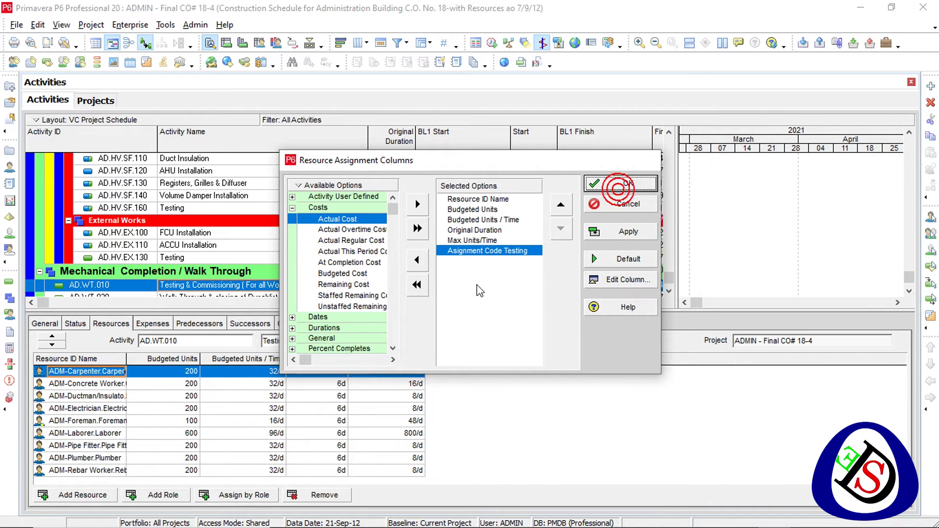
Assign code A to the Carpenter resource of activity AD.WT.010 in the Asignment Code Testing column.
double_click(465, 372)
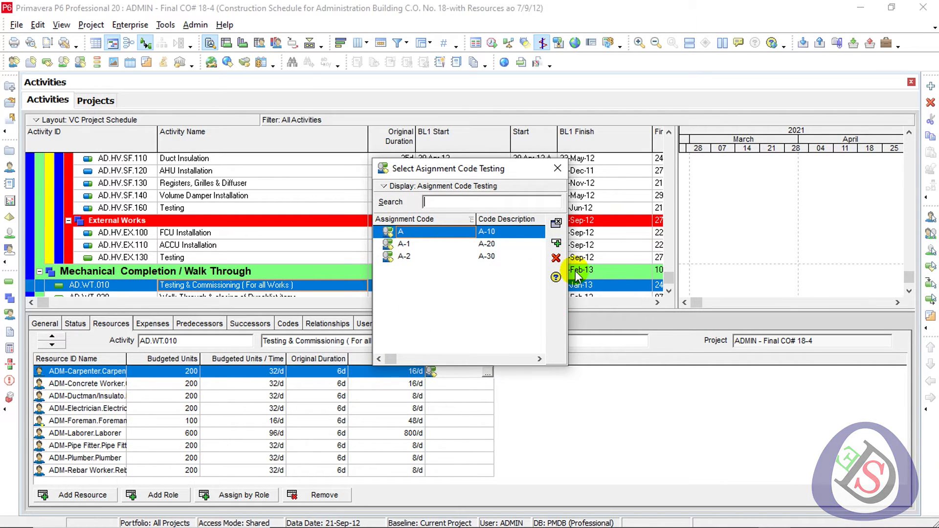
left_click(556, 257)
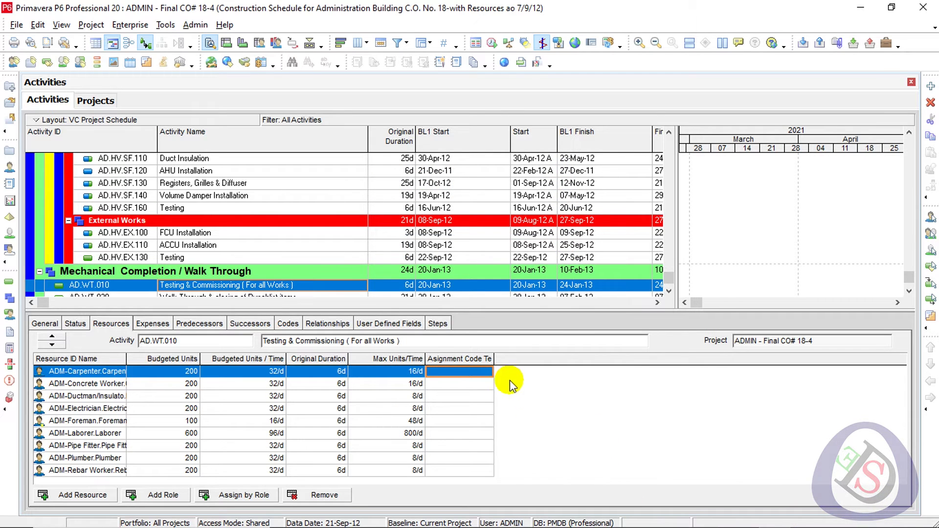
double_click(478, 371)
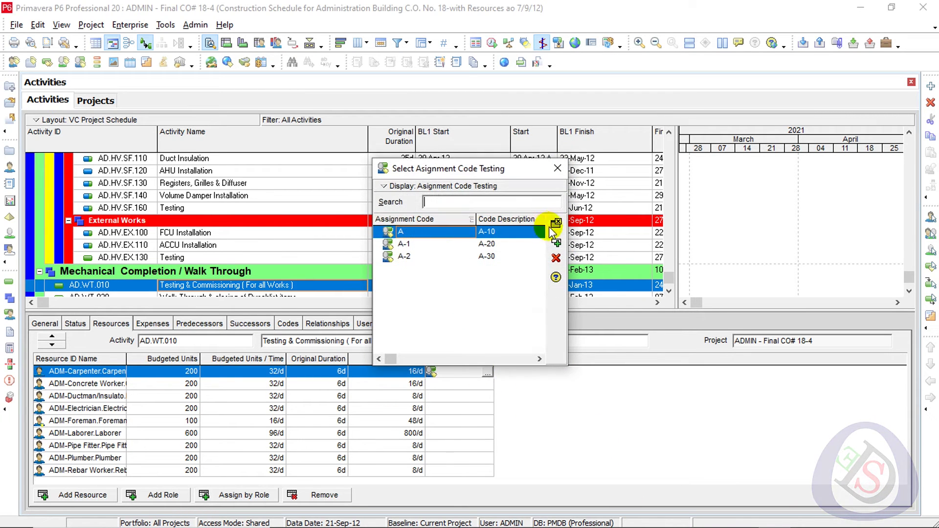
left_click(556, 243)
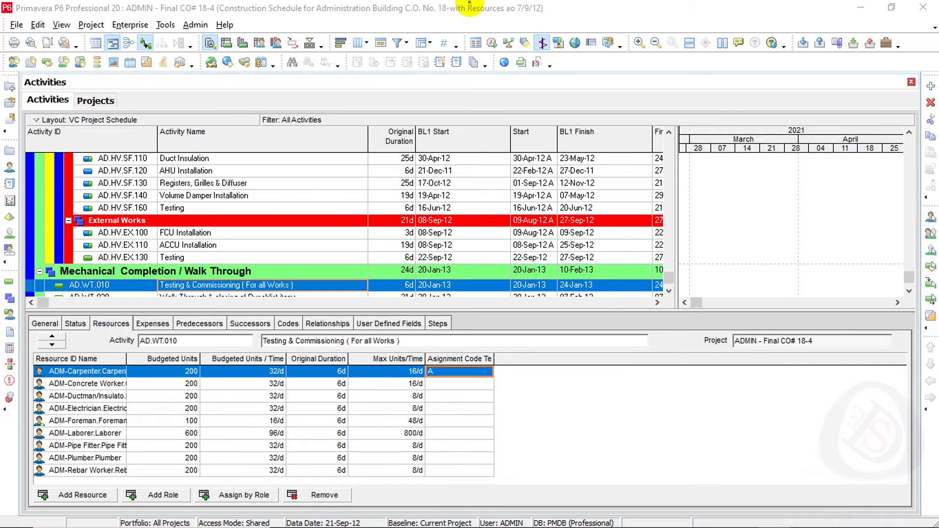
Open the Resource Assignments view and add Asignment Code Testing to its selected columns.
left_click(9, 318)
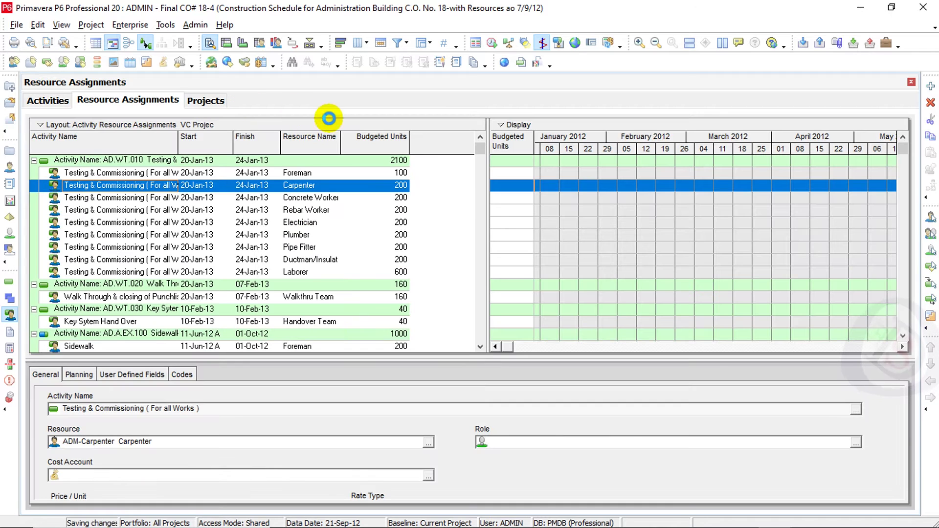
right_click(450, 144)
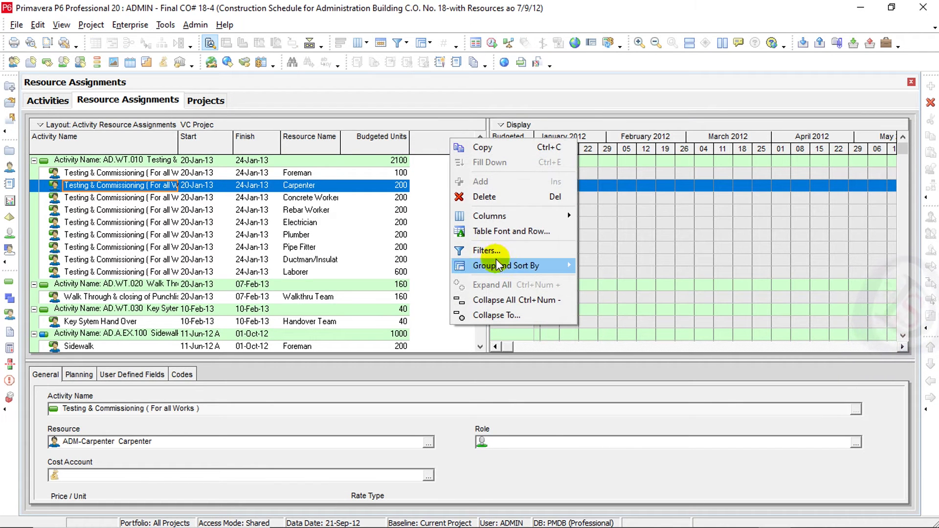
mouse_move(489, 216)
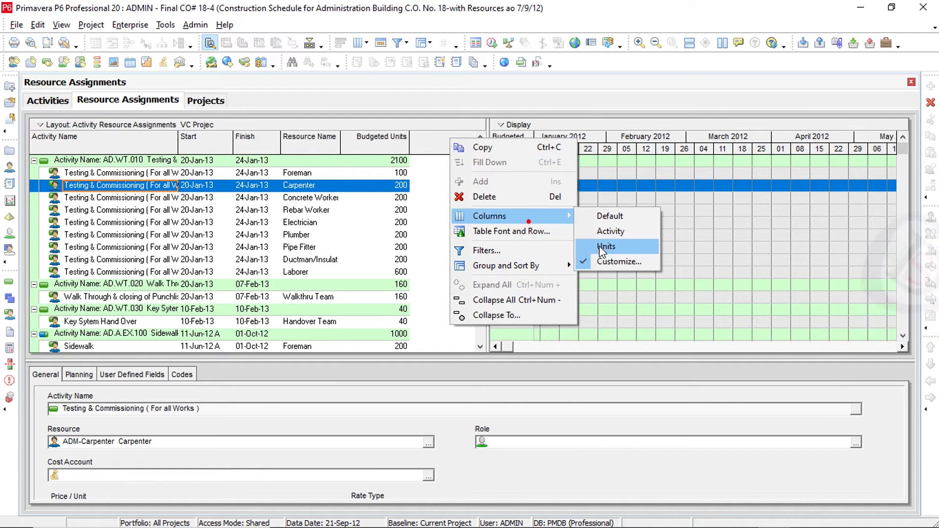
left_click(613, 260)
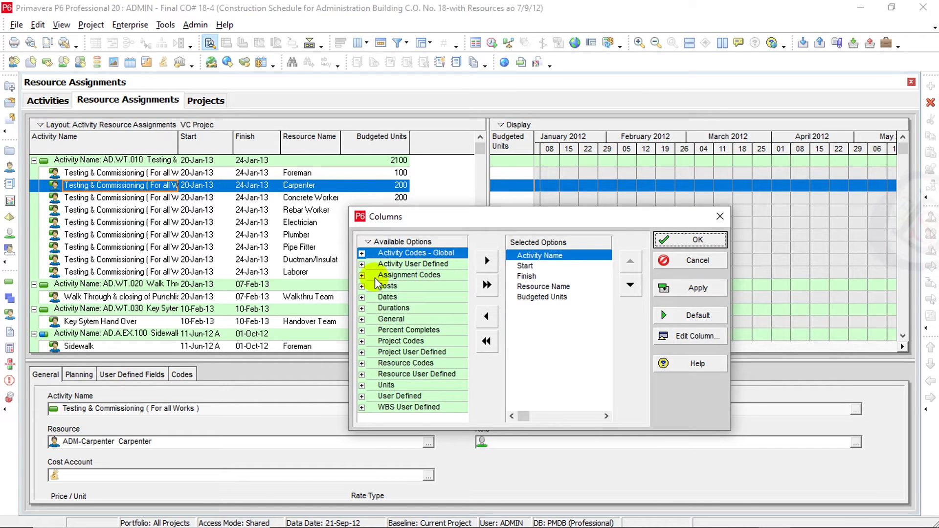
left_click(362, 275)
left_click(392, 286)
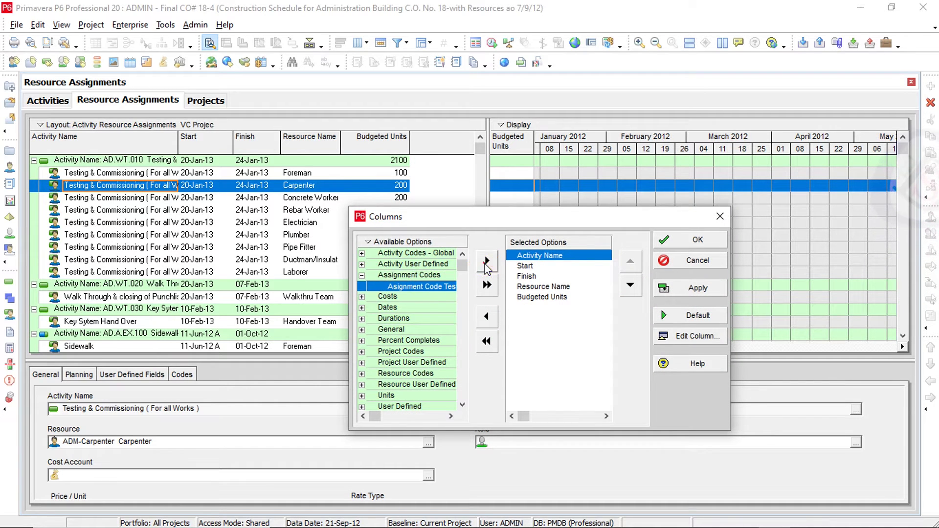
left_click(486, 261)
Place the Asignment Code Testing column after Budgeted Units, apply the columns, and widen the table to fit it.
left_click(629, 287)
left_click(629, 286)
left_click(630, 287)
left_click(630, 286)
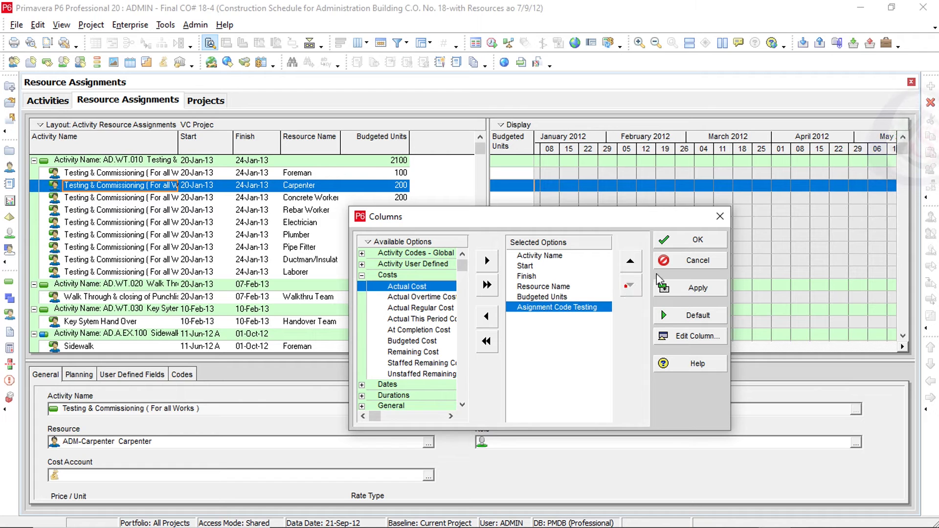
left_click(691, 289)
left_click(703, 242)
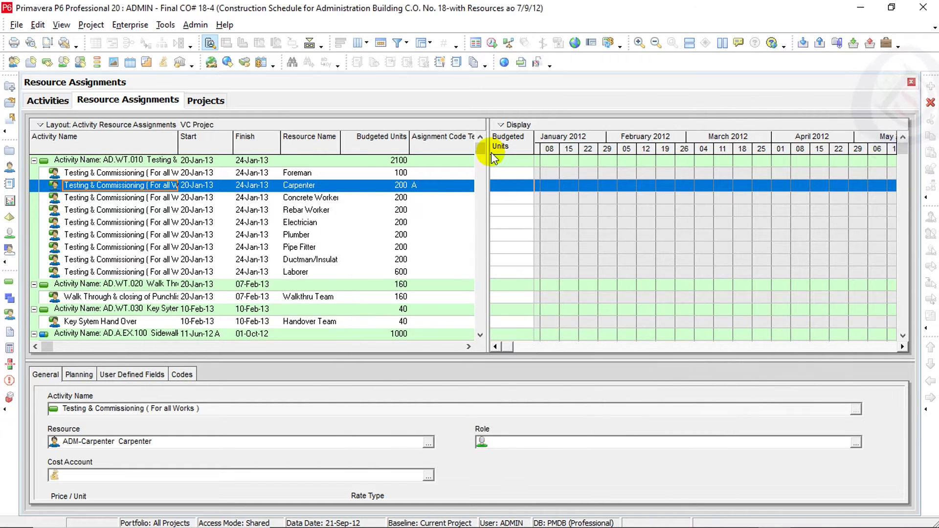
left_click_drag(623, 161, 648, 161)
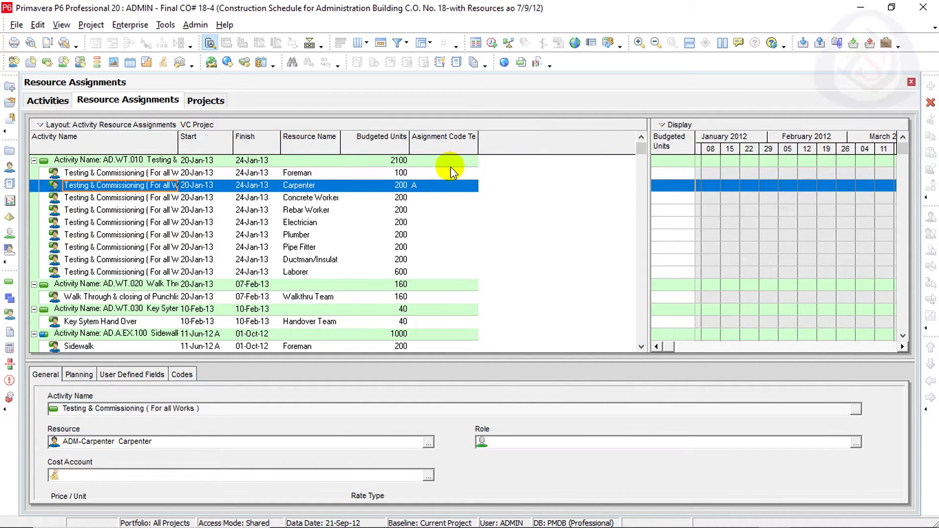
Fill assignment code A down from the Carpenter to the Laborer row of Testing & Commissioning.
left_click(433, 187)
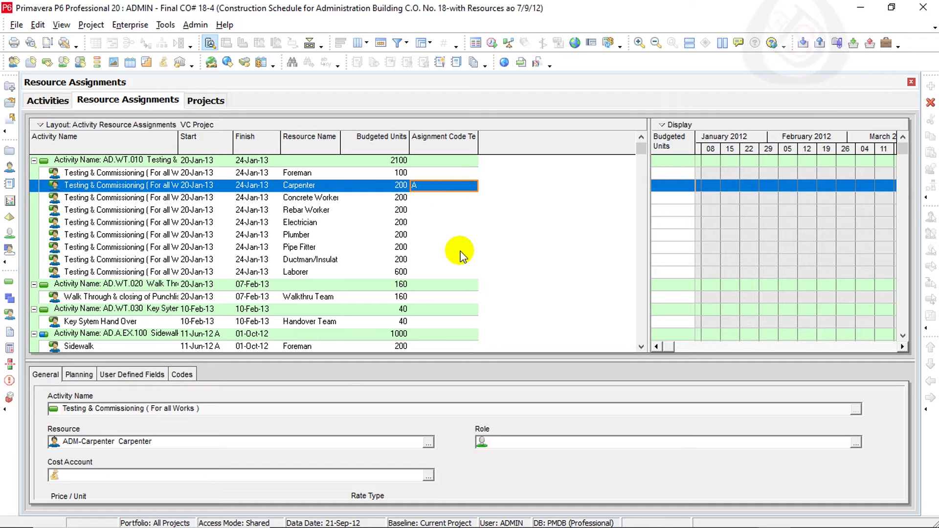
left_click(454, 273, "shift")
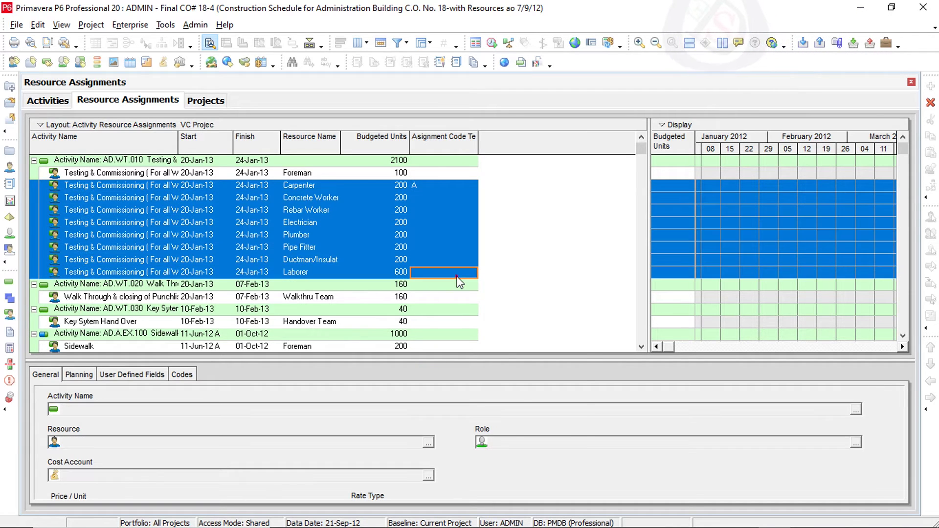
right_click(457, 275)
left_click(497, 300)
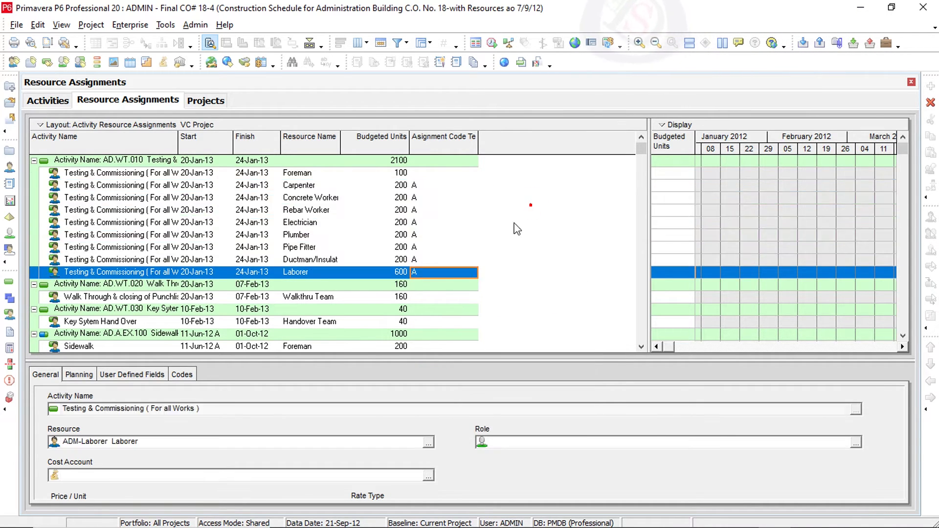
Assign code A-2 to the Handover Team resource of Key Sytem Hand Over in the Asignment Code Testing column.
scroll(459, 245, "down", 1)
left_click(432, 283)
right_click(432, 282)
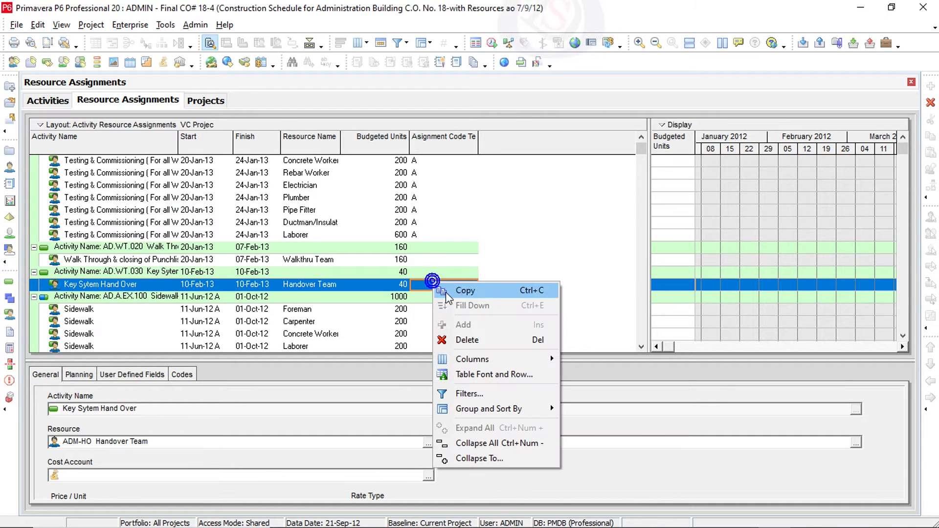
left_click(465, 261)
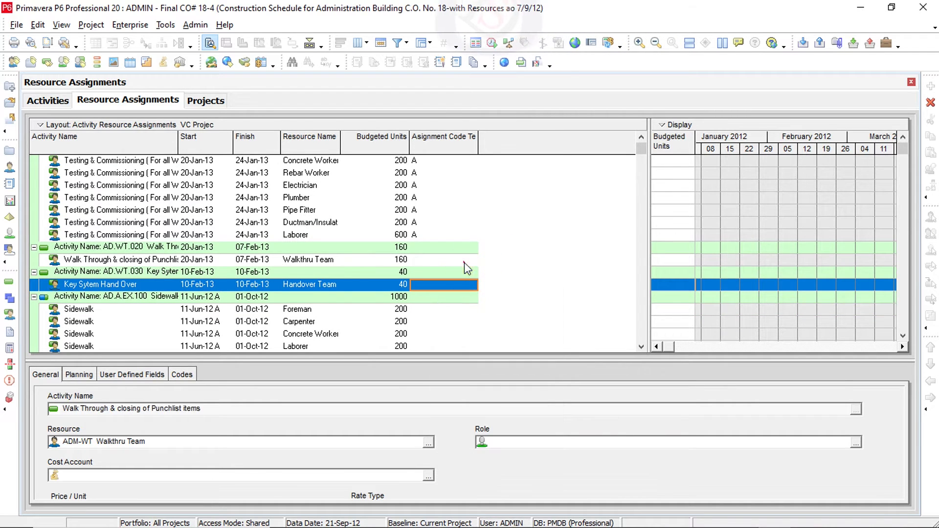
double_click(431, 285)
left_click(421, 255)
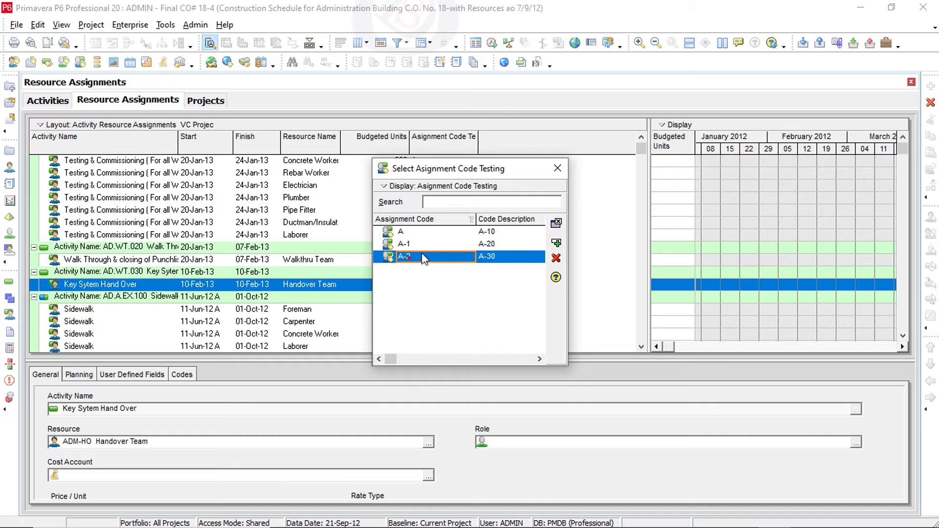
left_click(556, 243)
Fill assignment code A-1 down through the selected rows to the Laborer row of Tileworks (Fountain 2 units).
scroll(498, 259, "down", 10)
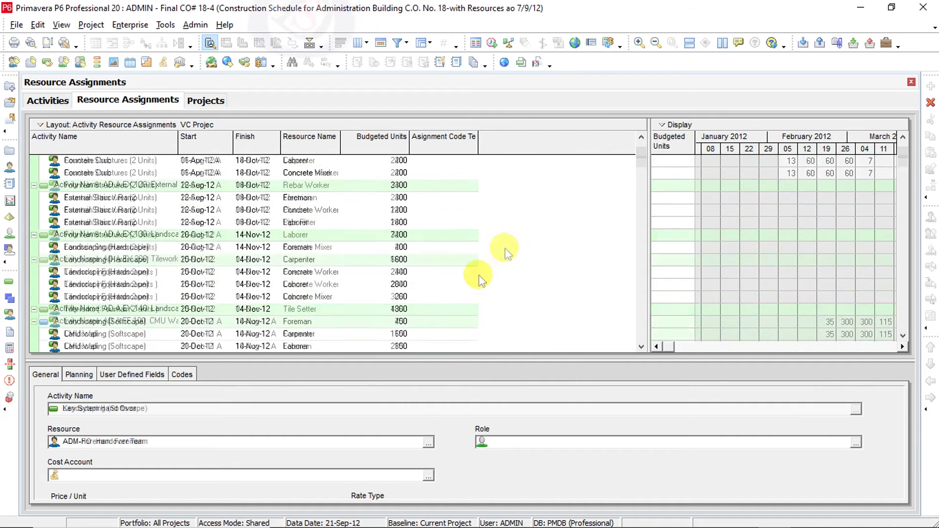
left_click(426, 272, "shift")
right_click(428, 277)
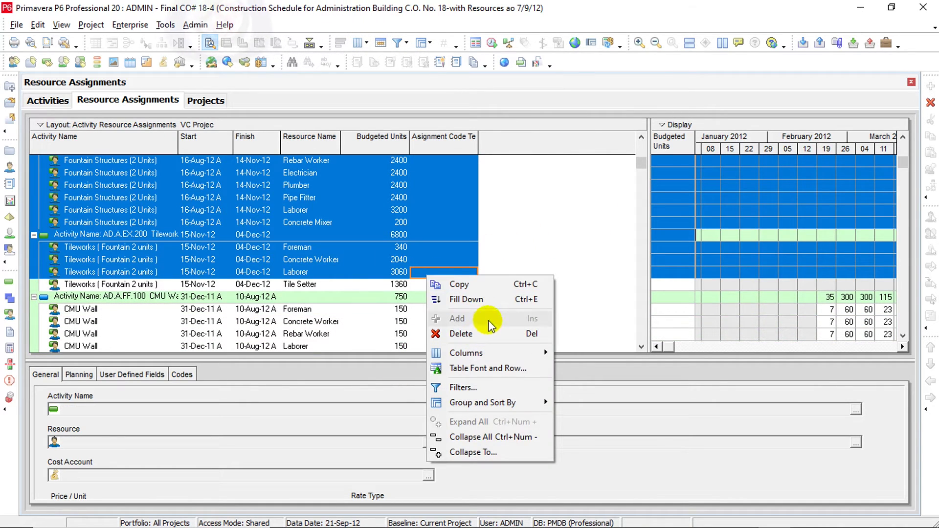
left_click(484, 300)
left_click(587, 239)
scroll(457, 247, "up", 8)
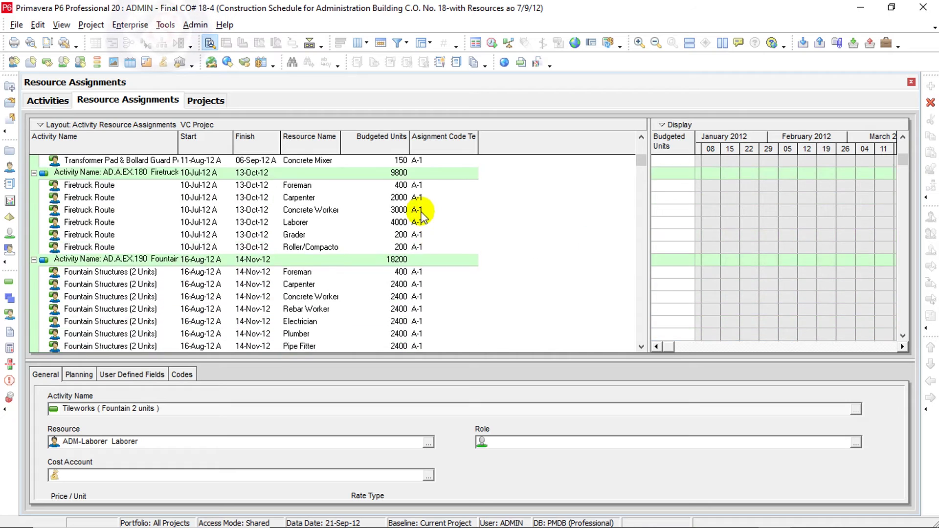
Group the resource assignments by Asignment Code Testing instead of Activity Name and apply the grouping.
right_click(516, 131)
mouse_move(574, 261)
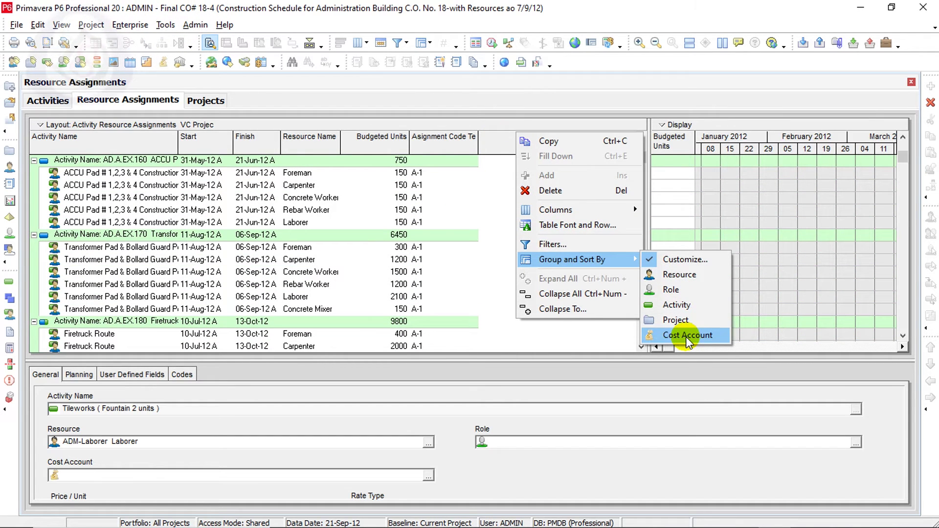
left_click(705, 260)
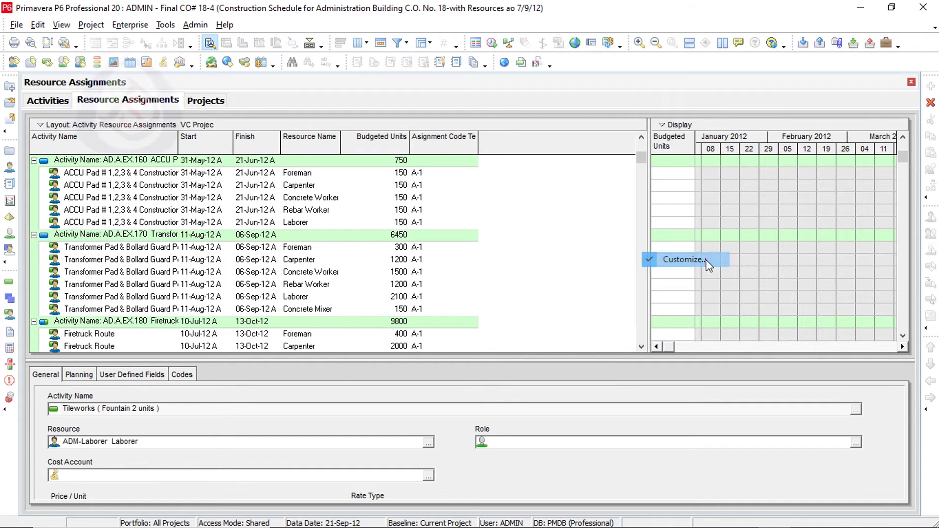
double_click(315, 237)
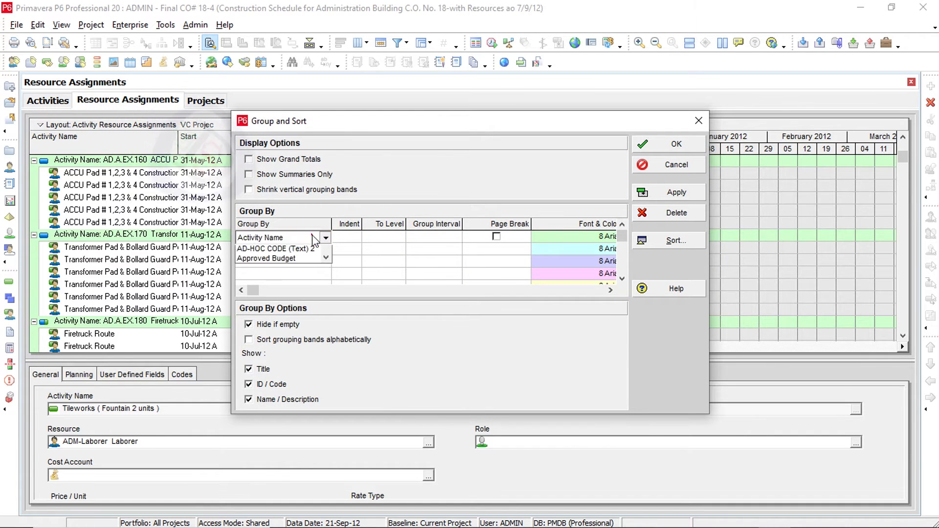
left_click(309, 238)
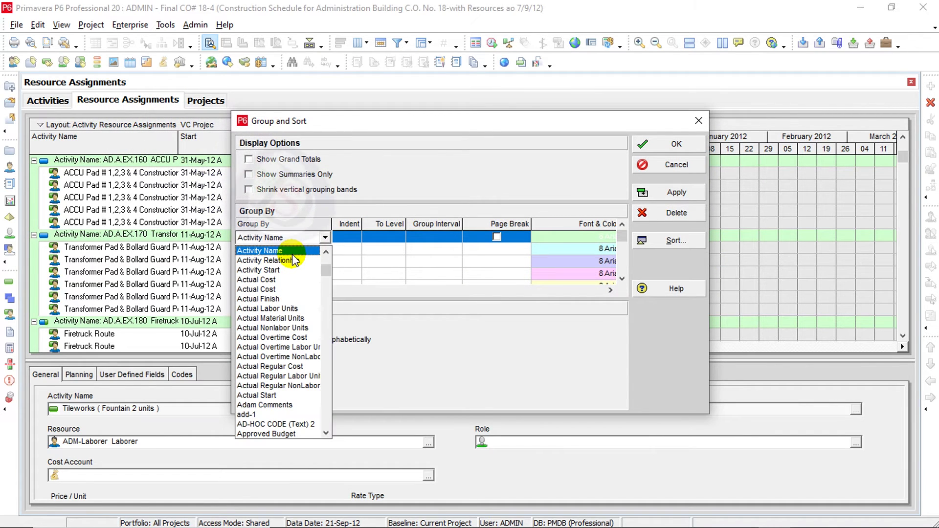
scroll(292, 259, "down", 1)
scroll(293, 260, "down", 4)
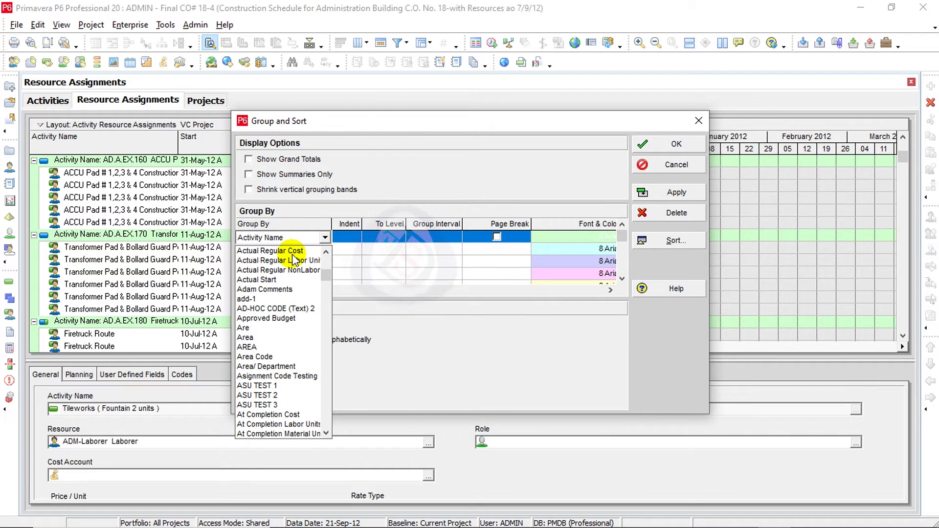
left_click(288, 376)
left_click(670, 195)
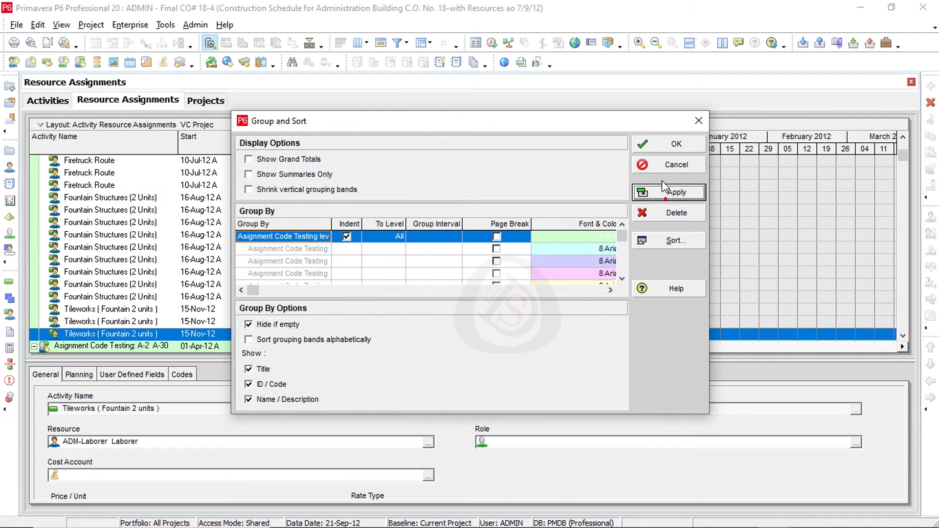
left_click(675, 145)
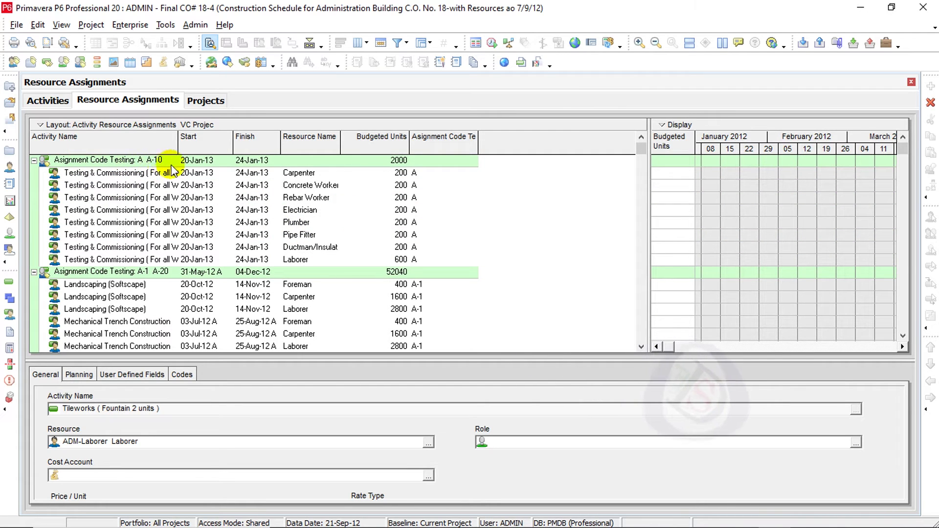
Examine the assignments grouped under codes A, A-1 and A-2 and those without an assignment code.
scroll(176, 254, "down", 6)
scroll(189, 286, "down", 10)
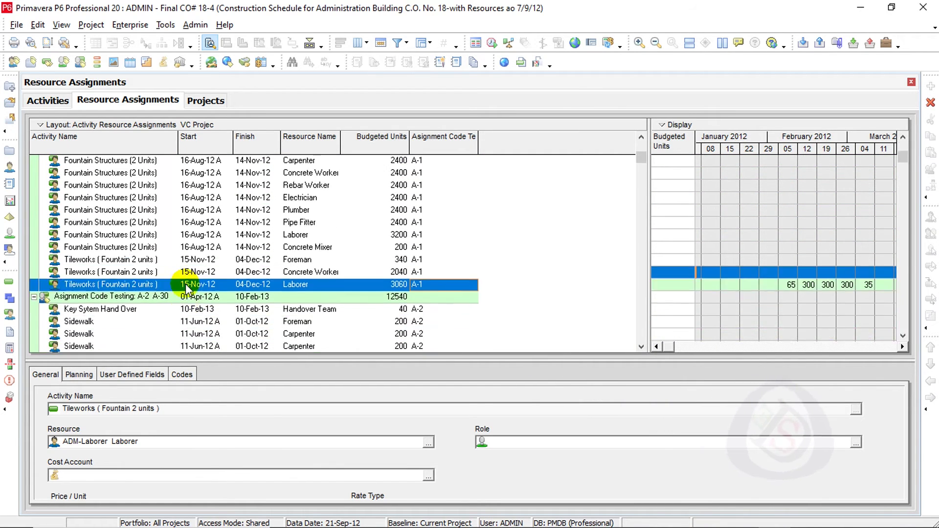
scroll(158, 268, "up", 2)
scroll(147, 234, "up", 1)
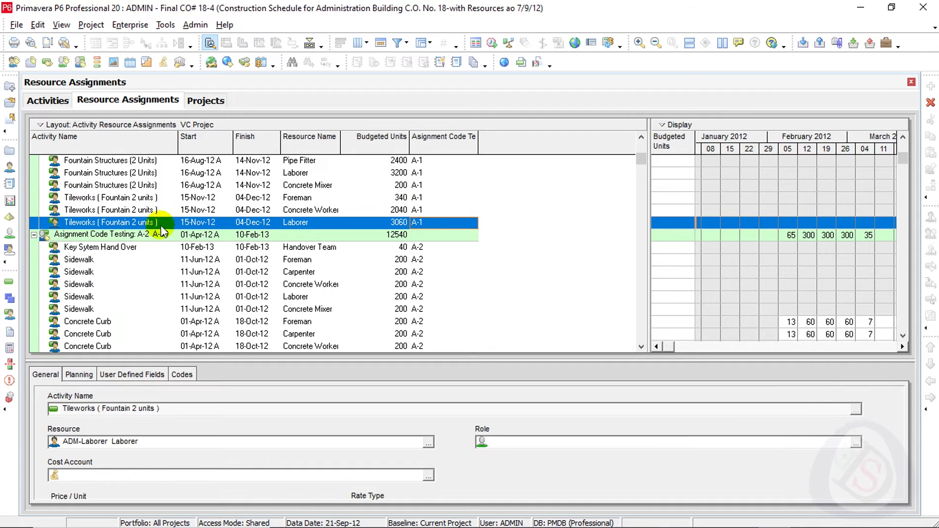
scroll(162, 237, "down", 15)
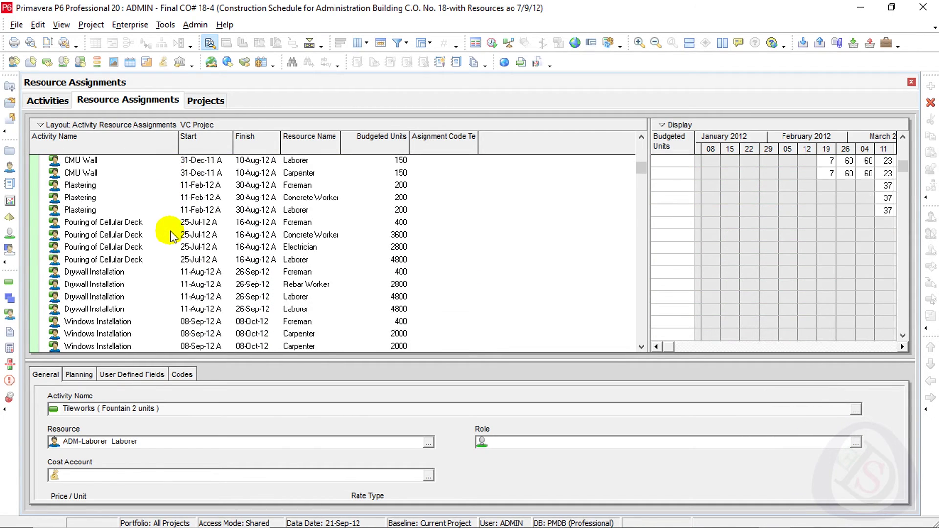
scroll(172, 234, "up", 15)
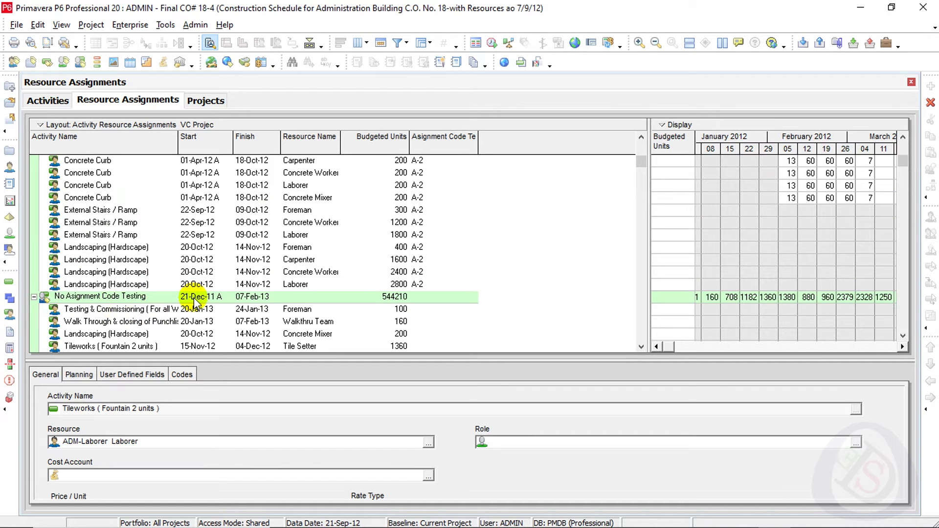
scroll(300, 278, "up", 6)
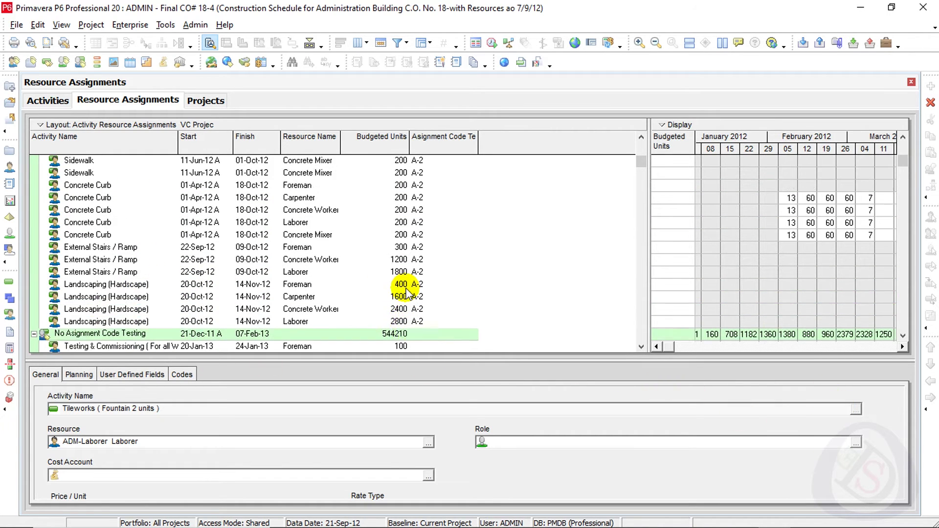
scroll(415, 284, "up", 12)
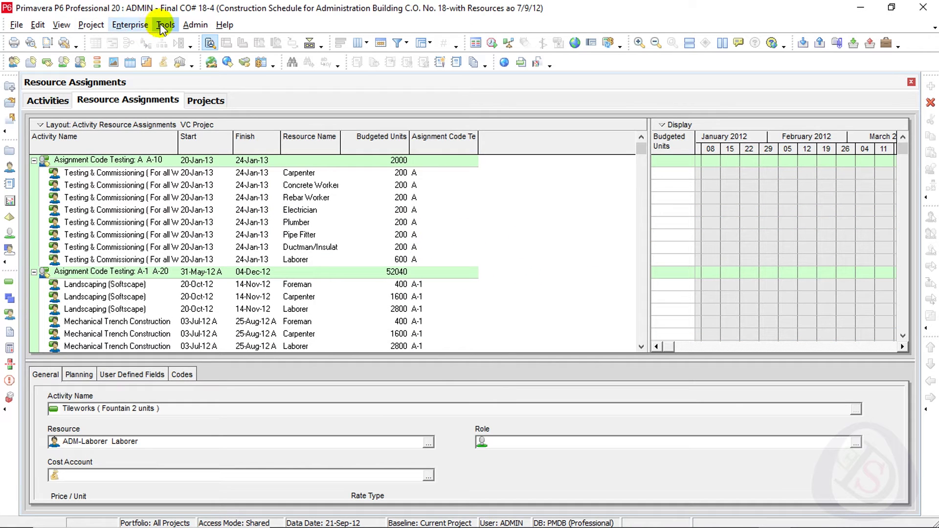
Open the enterprise Role Codes and check the list of available role codes.
left_click(135, 25)
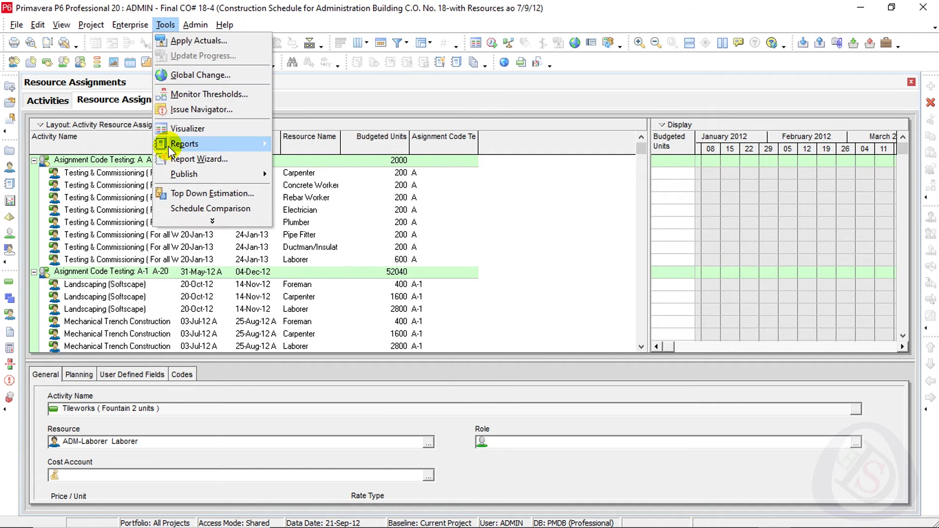
left_click(130, 27)
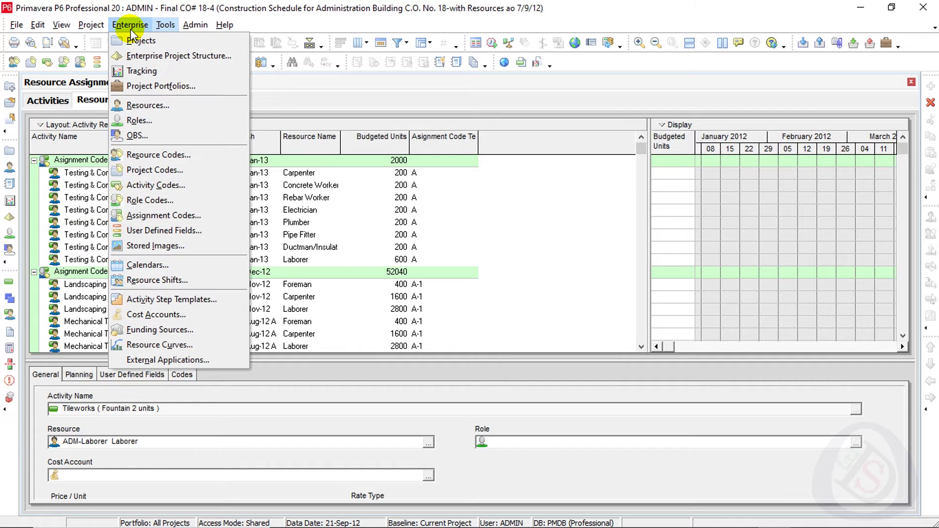
left_click(147, 200)
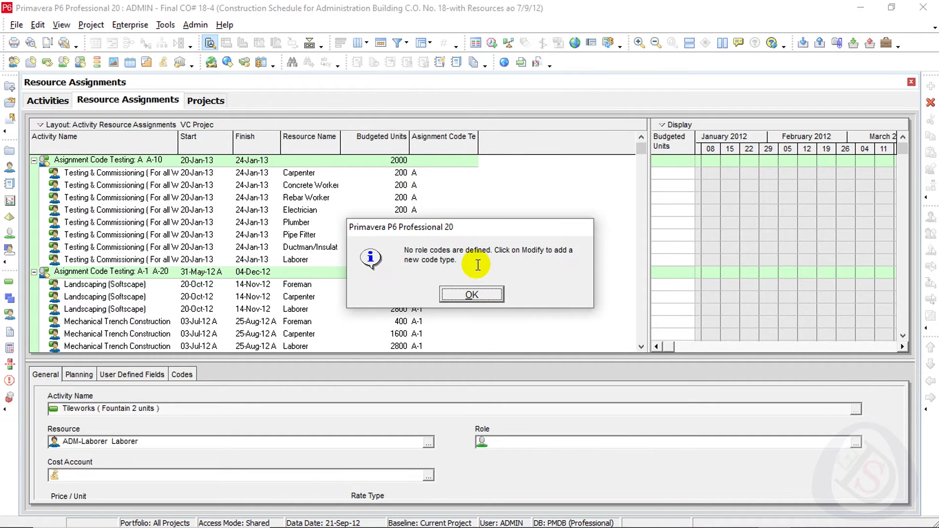
left_click(474, 288)
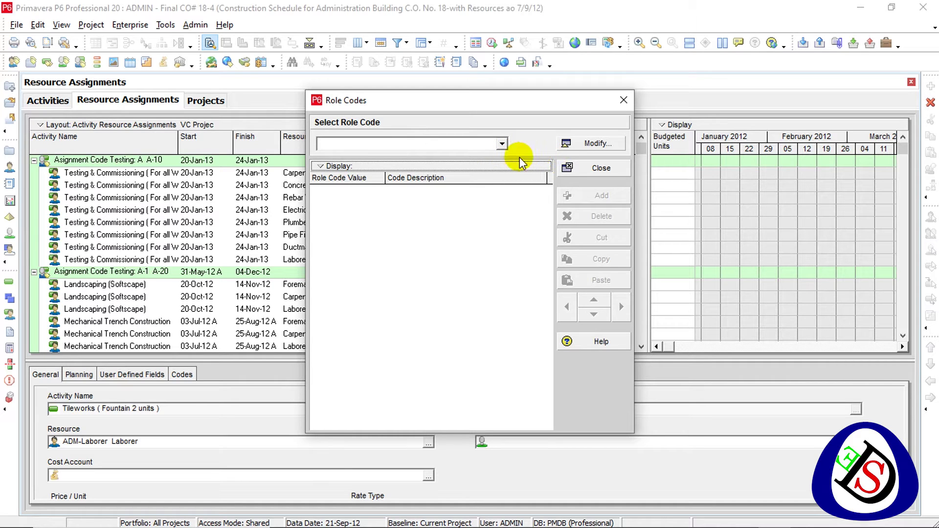
left_click(502, 143)
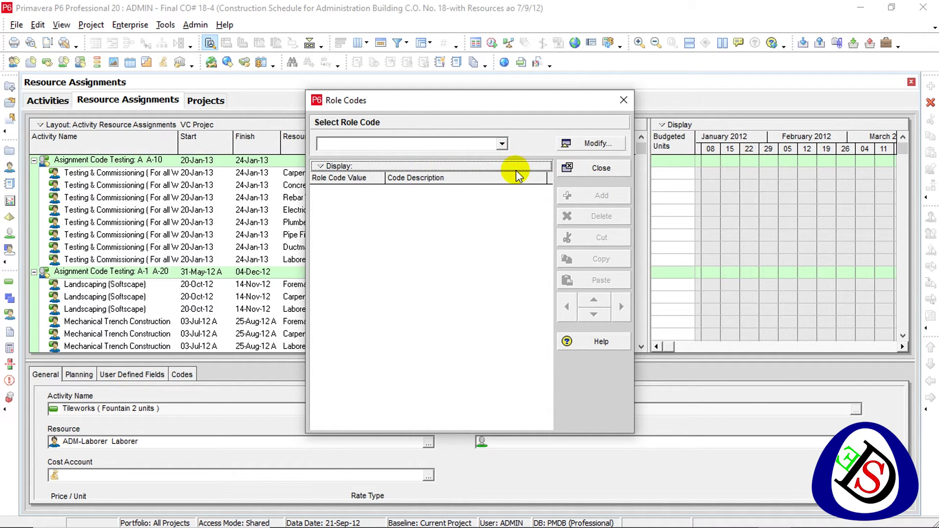
left_click(514, 171)
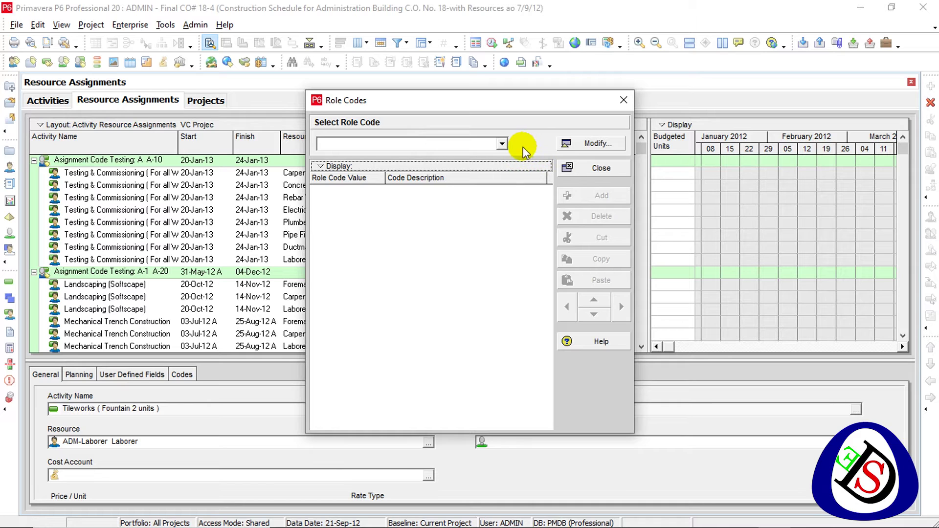
Define a role code named Testing Role Cose and add the value A with description A-1.
left_click(570, 144)
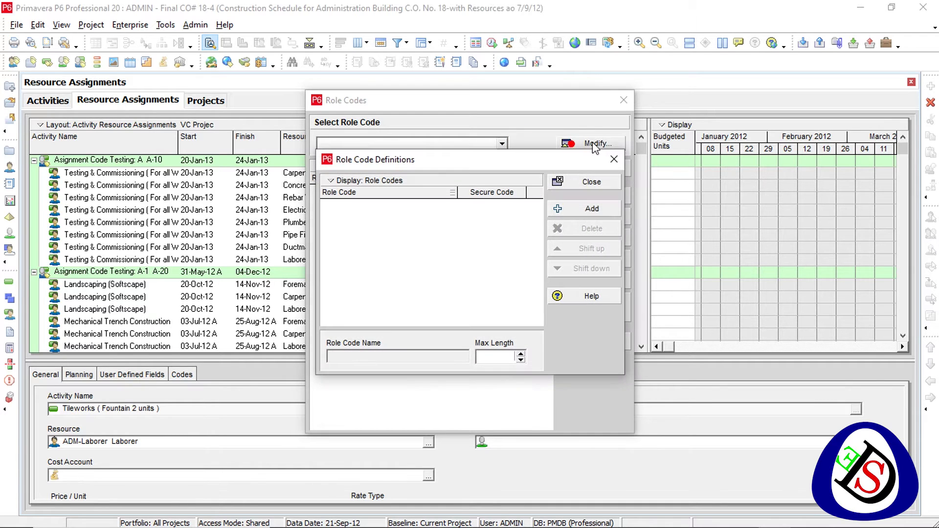
left_click(582, 209)
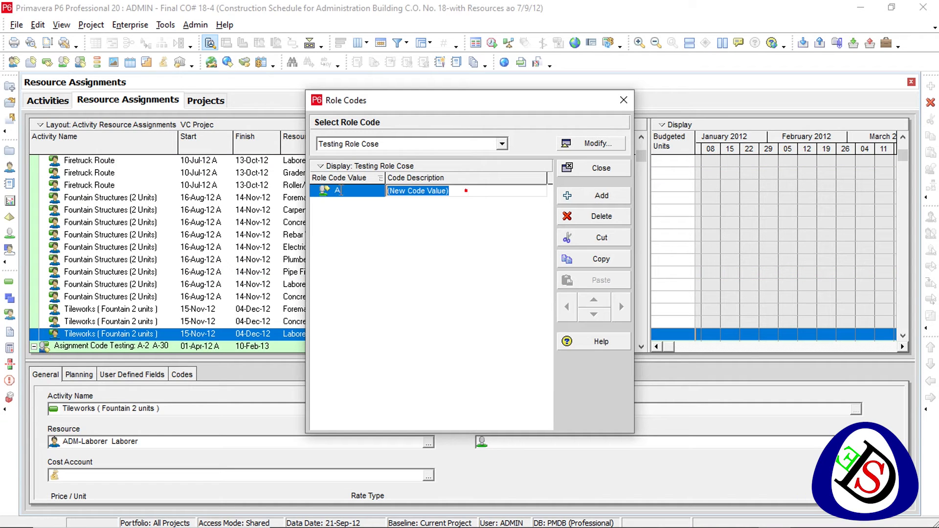
type("A")
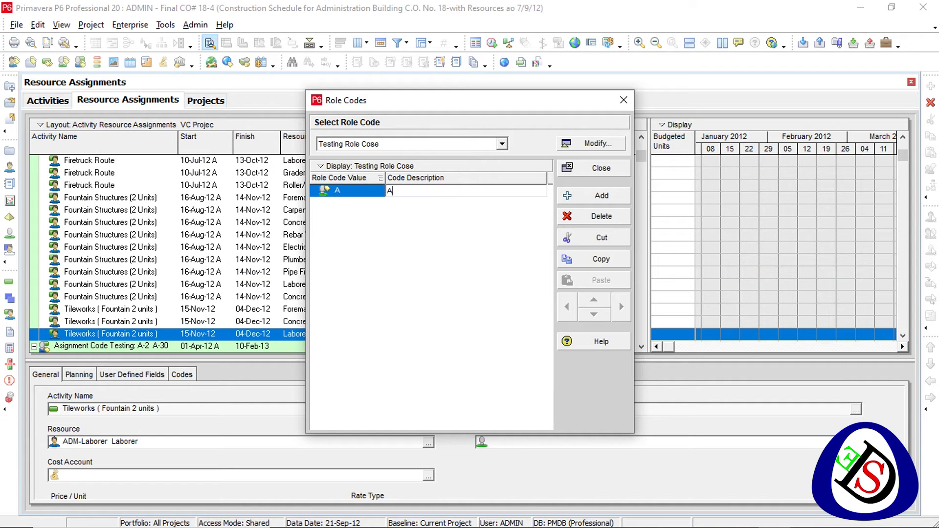
type("-1")
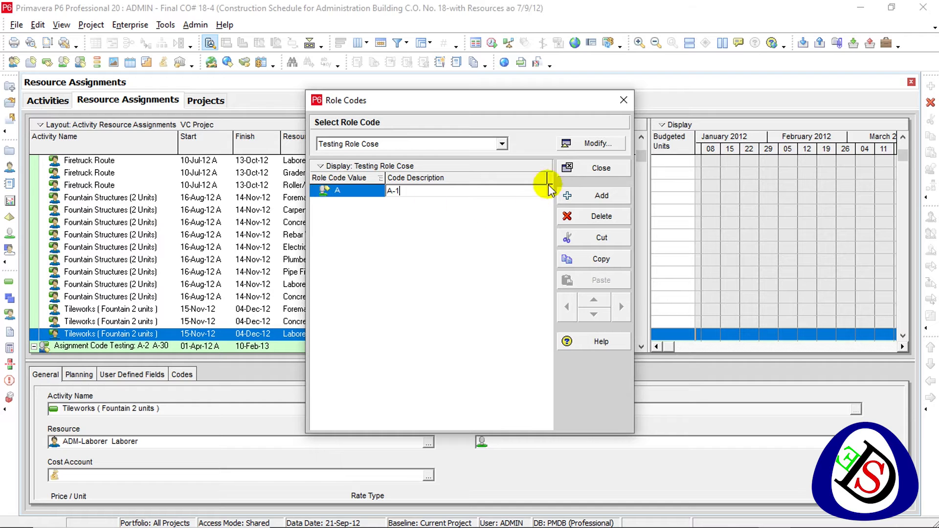
key("Return")
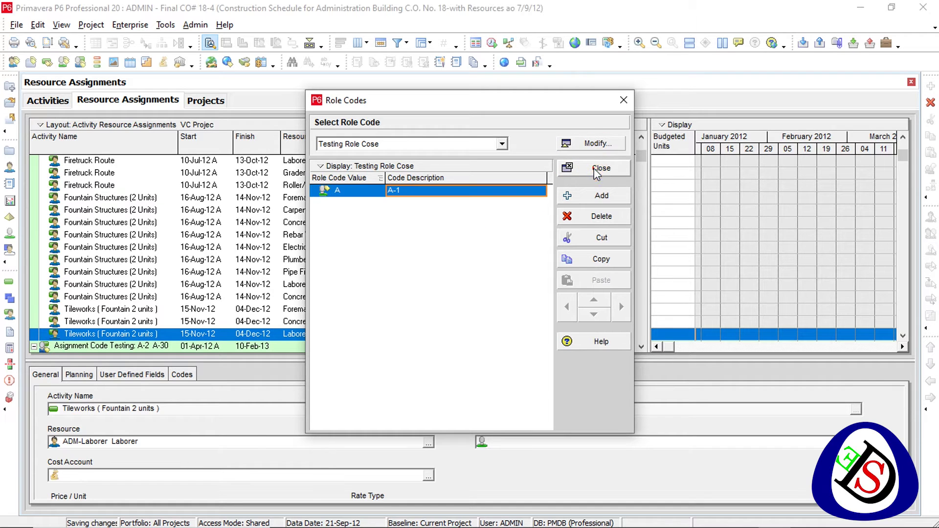
left_click(625, 101)
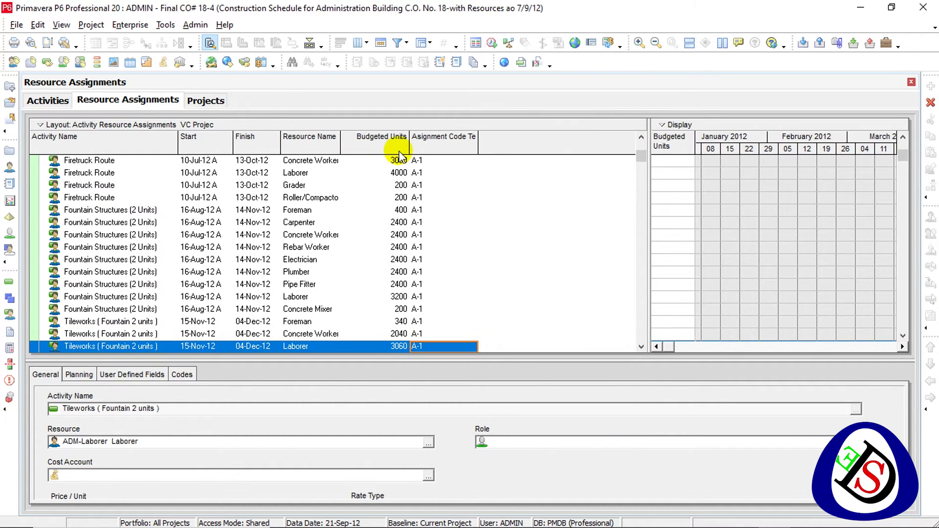
Add the Testing Role Cose role code as a column in the activity's resource assignments table.
left_click(48, 100)
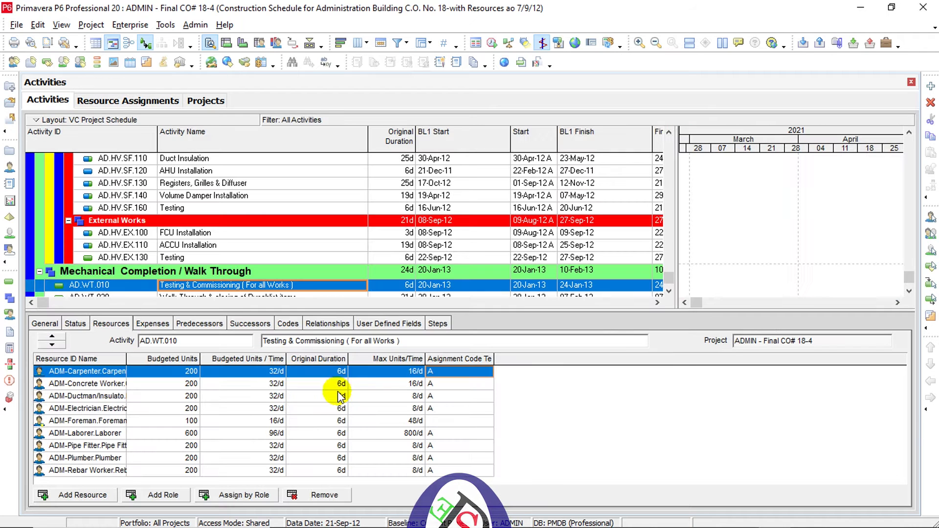
right_click(543, 366)
left_click(563, 374)
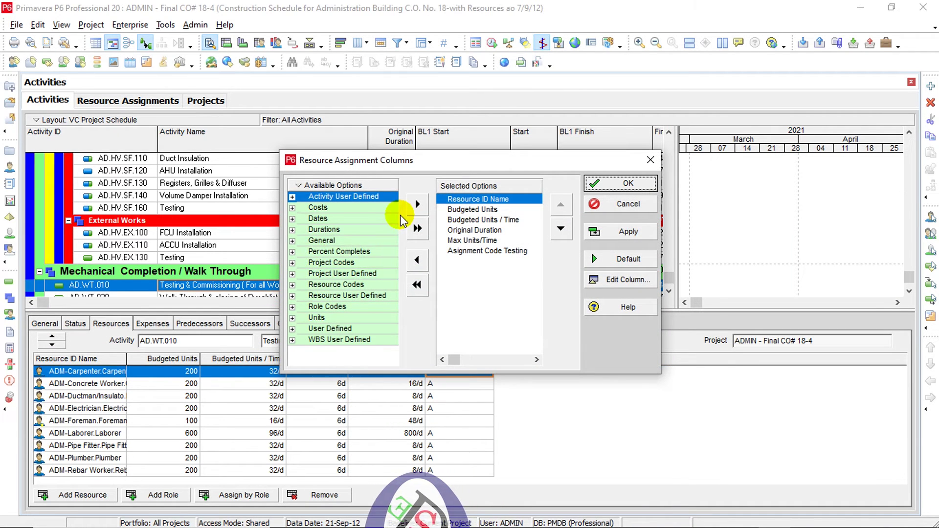
left_click(292, 307)
left_click(323, 318)
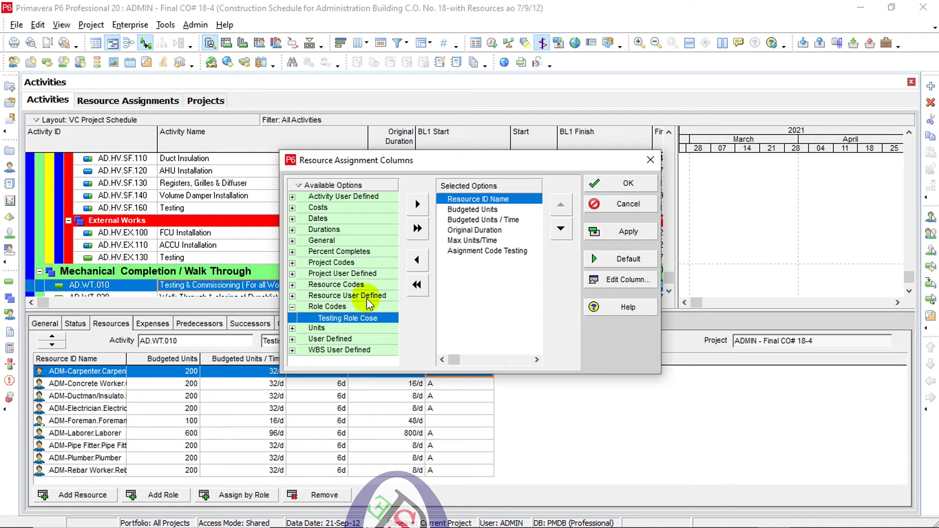
left_click(417, 204)
Place the Testing Role Cose column last, after Asignment Code Testing, and apply the column selection.
left_click(561, 229)
left_click(561, 228)
left_click(561, 229)
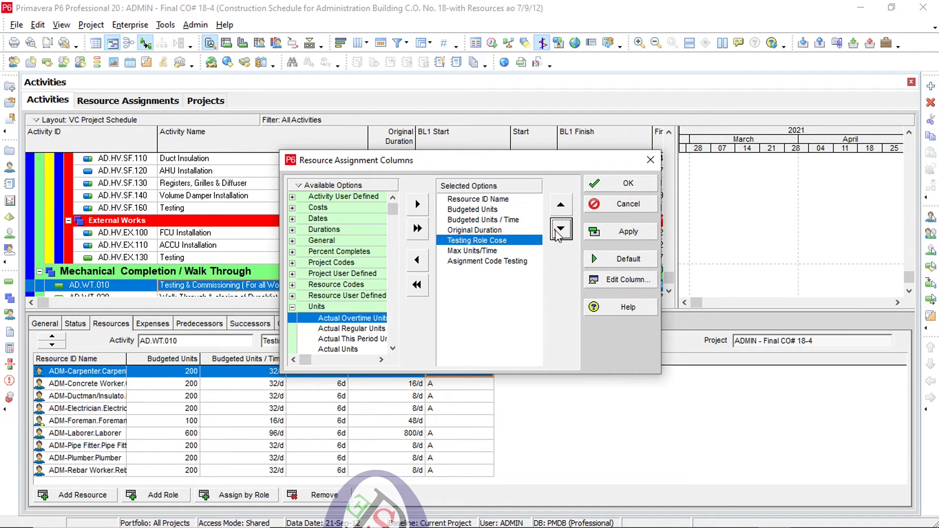
left_click(561, 229)
left_click(561, 228)
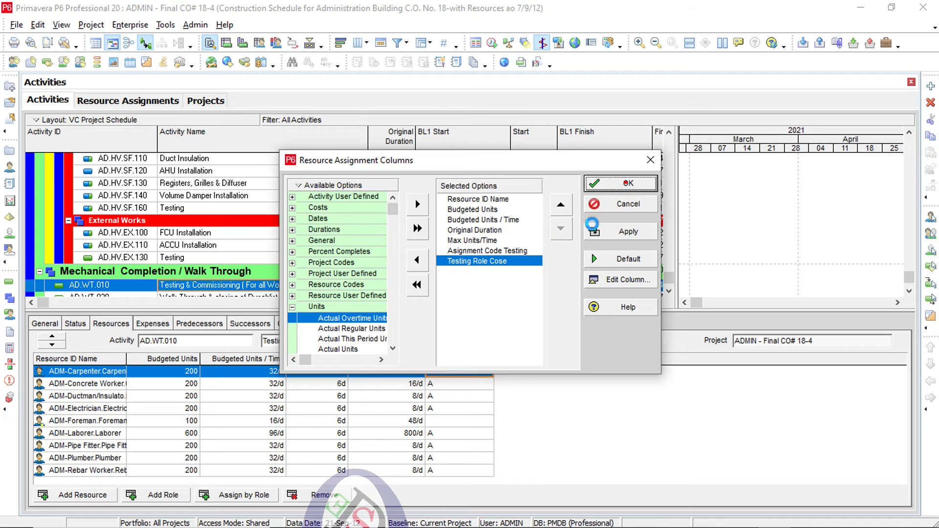
left_click(626, 184)
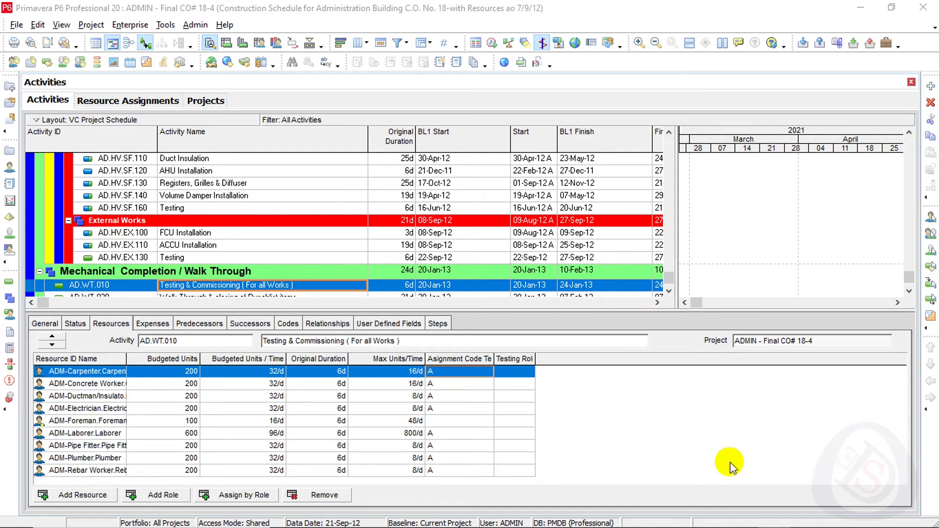
Examine the financial period calendars that can be assigned to the AL ABD WAHAB project in the Engineering Department.
left_click(203, 103)
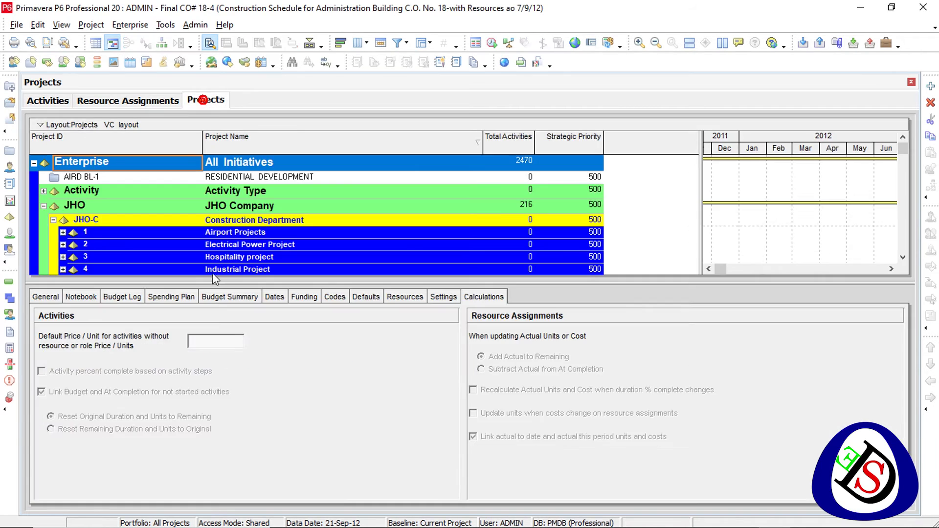
left_click(46, 297)
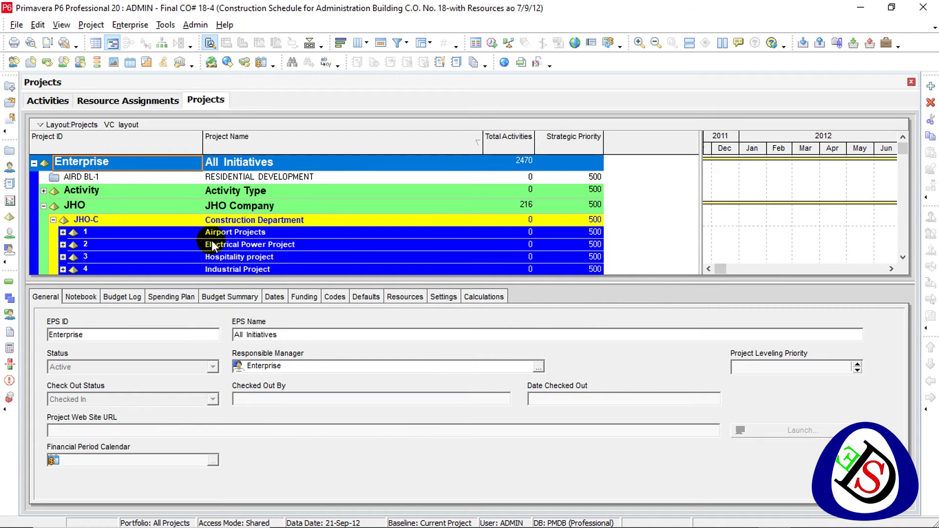
scroll(212, 245, "down", 5)
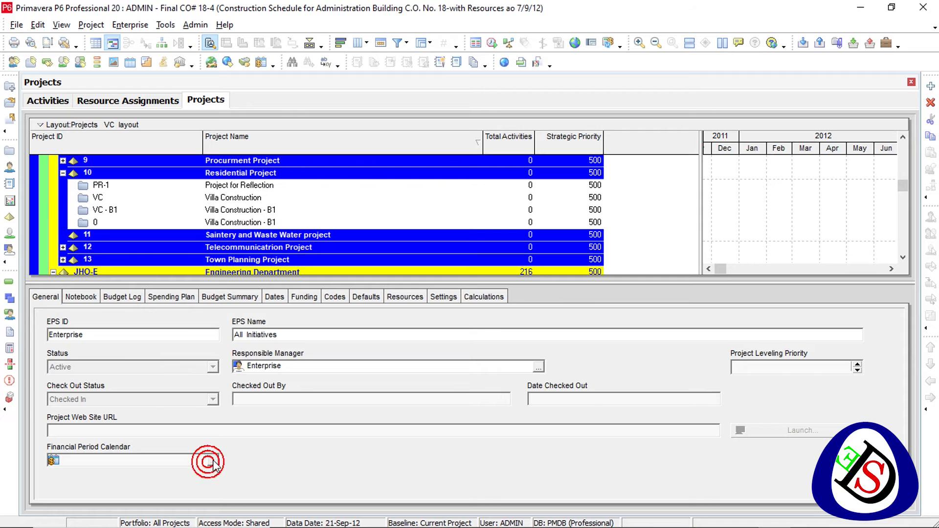
scroll(236, 252, "down", 3)
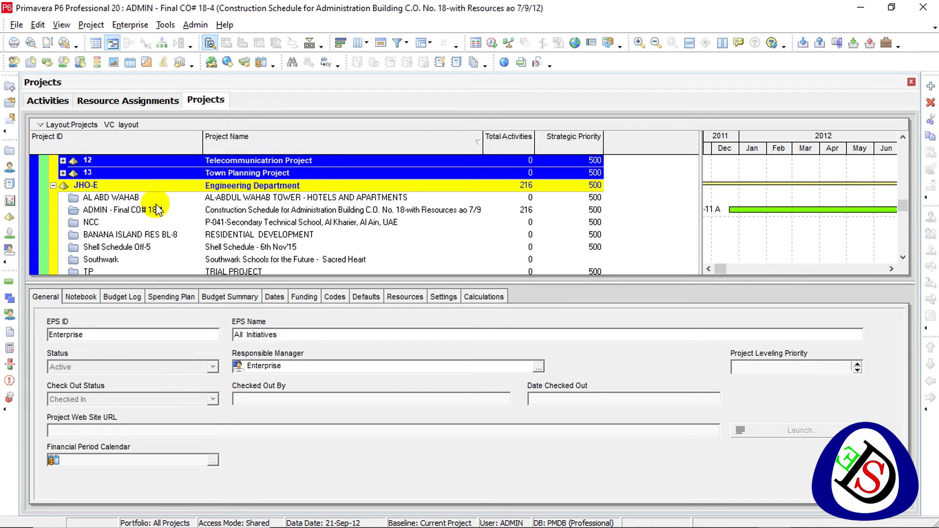
left_click(155, 201)
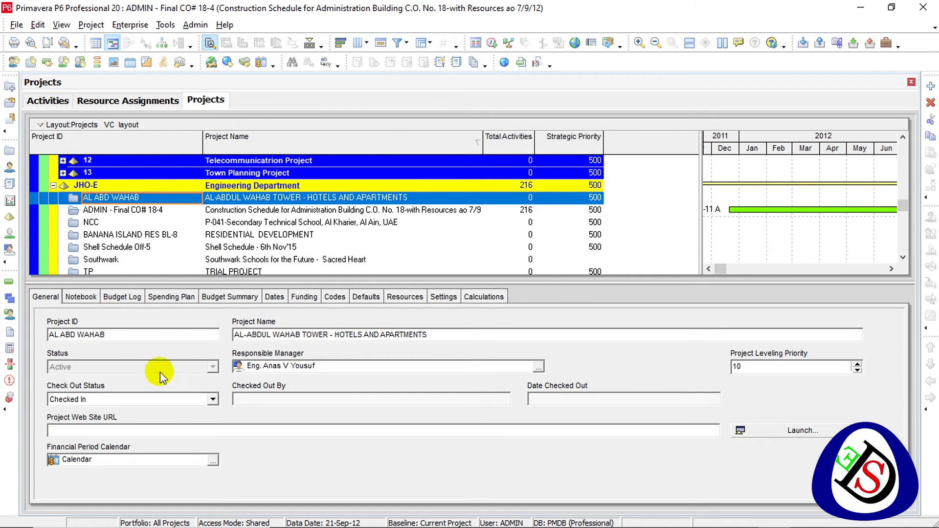
left_click(212, 461)
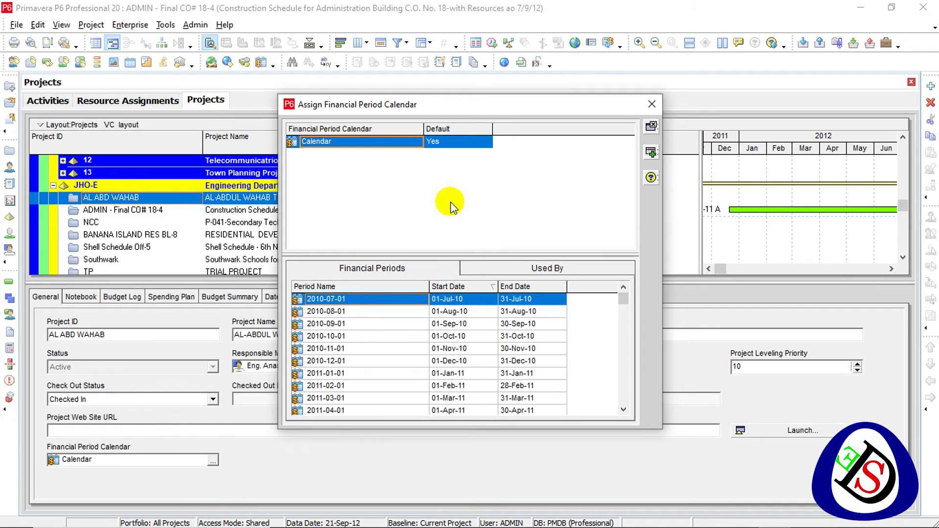
left_click(469, 7)
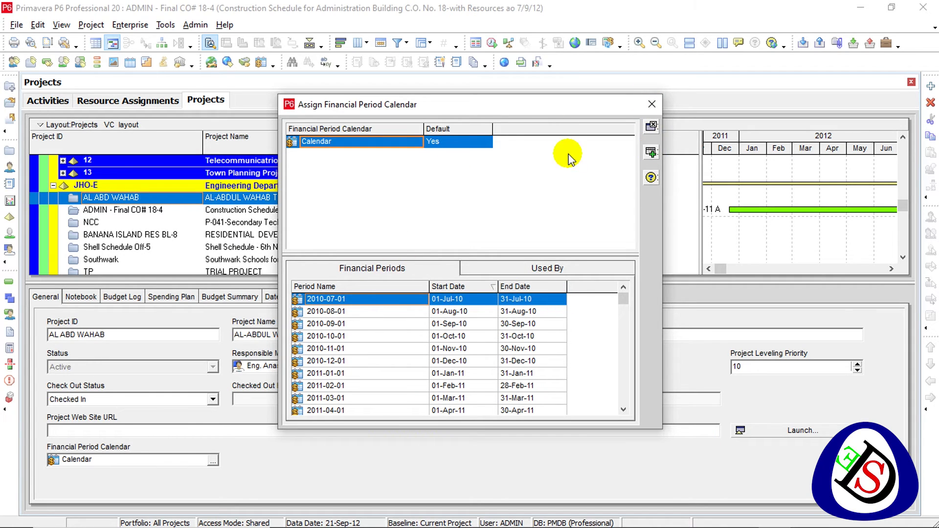
left_click(470, 7)
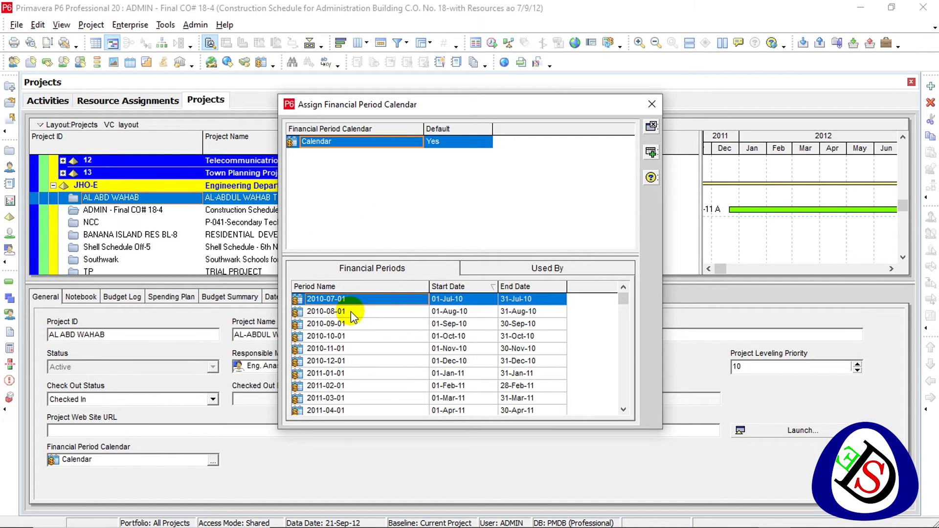
left_click(472, 8)
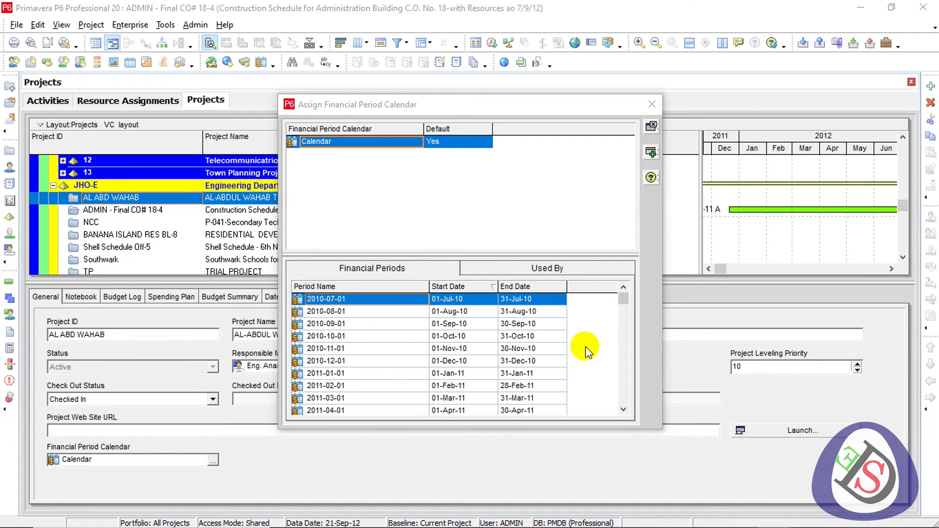
left_click(652, 103)
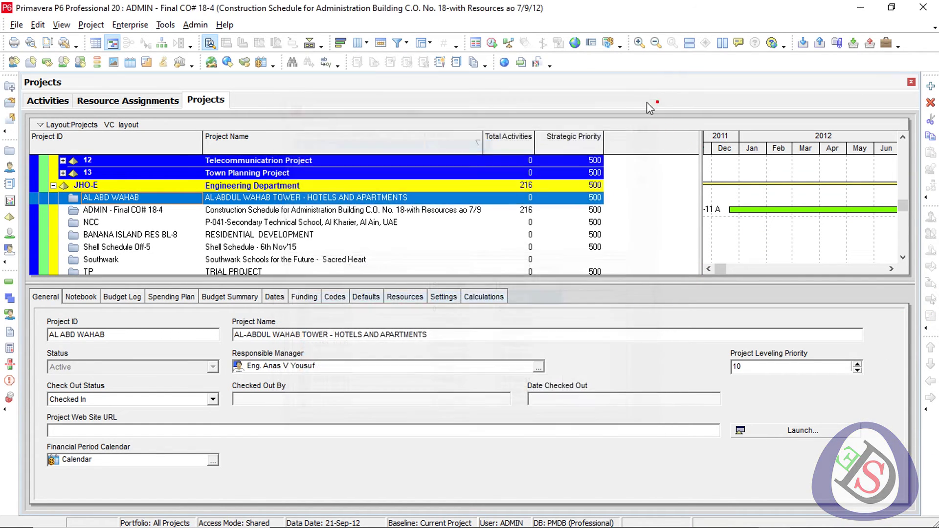
Create a financial period calendar named Weekly Periods Calender.
left_click(193, 25)
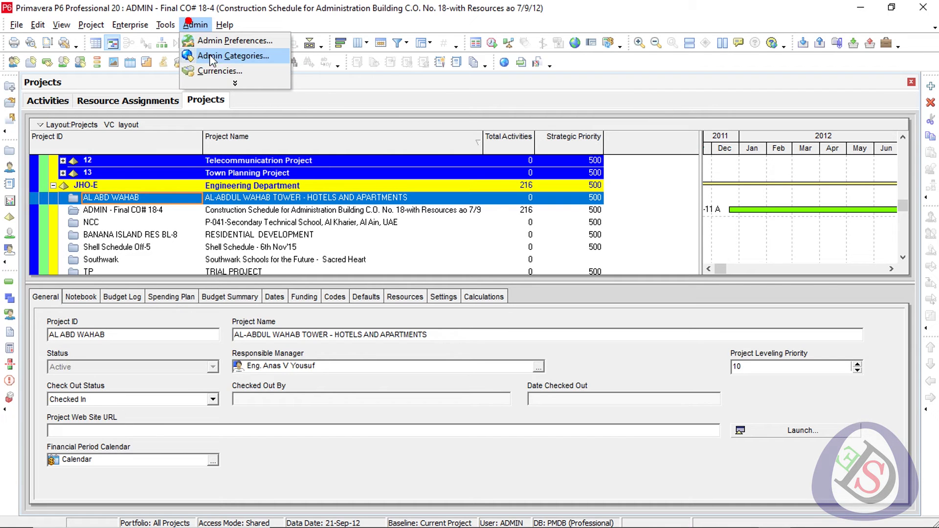
left_click(223, 78)
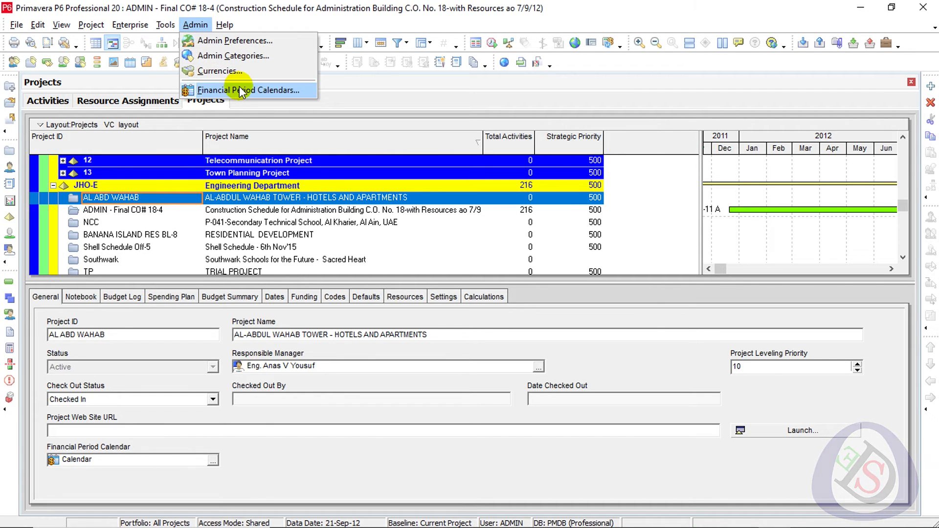
left_click(241, 91)
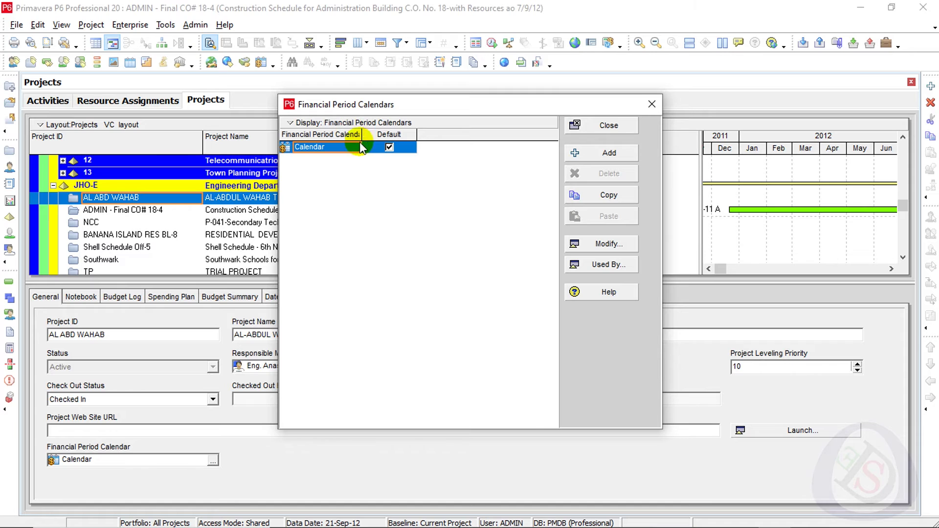
left_click(589, 153)
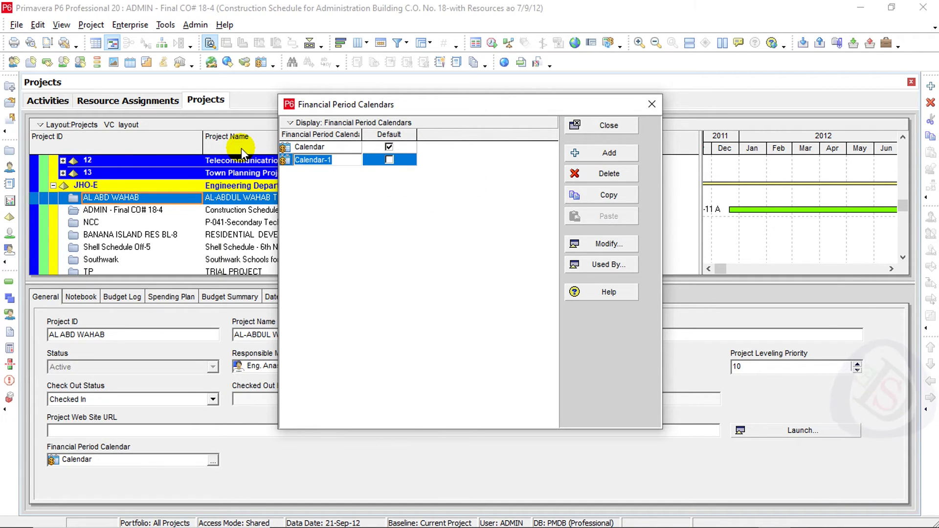
type("Week")
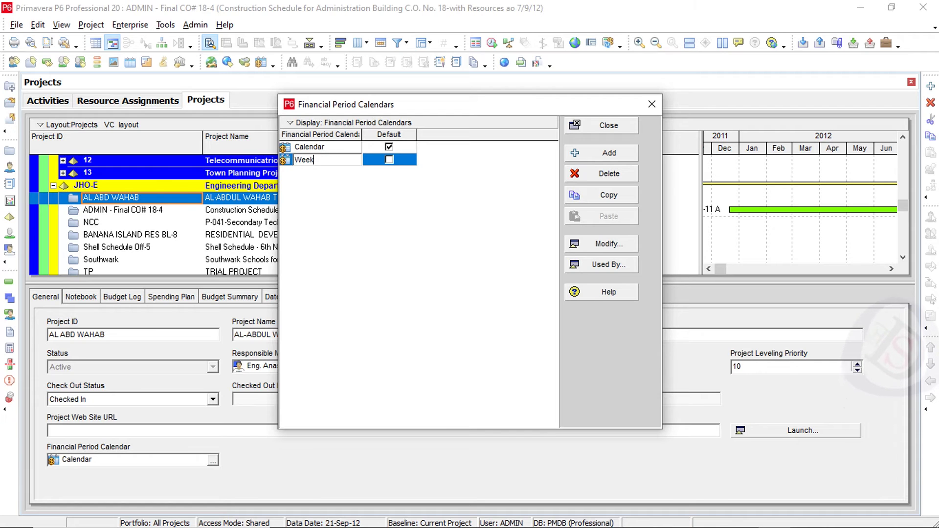
type("ly")
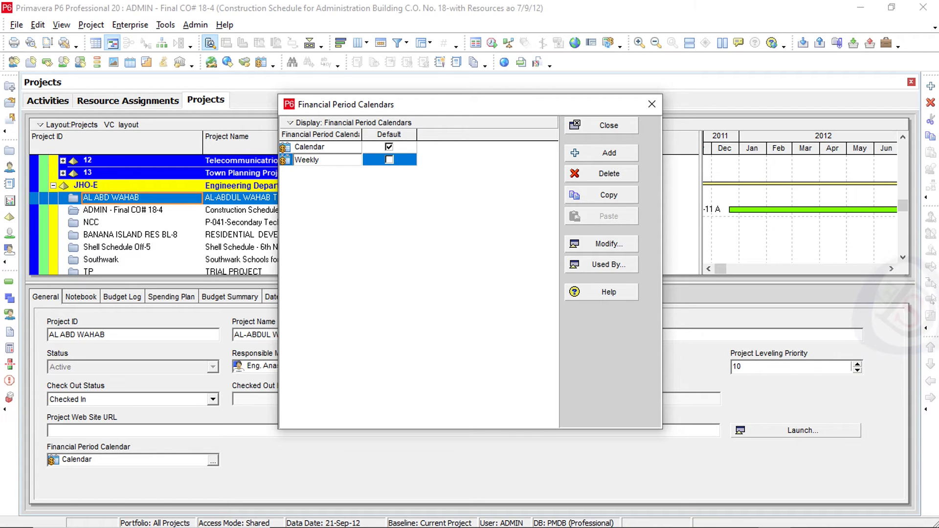
type(" Periods")
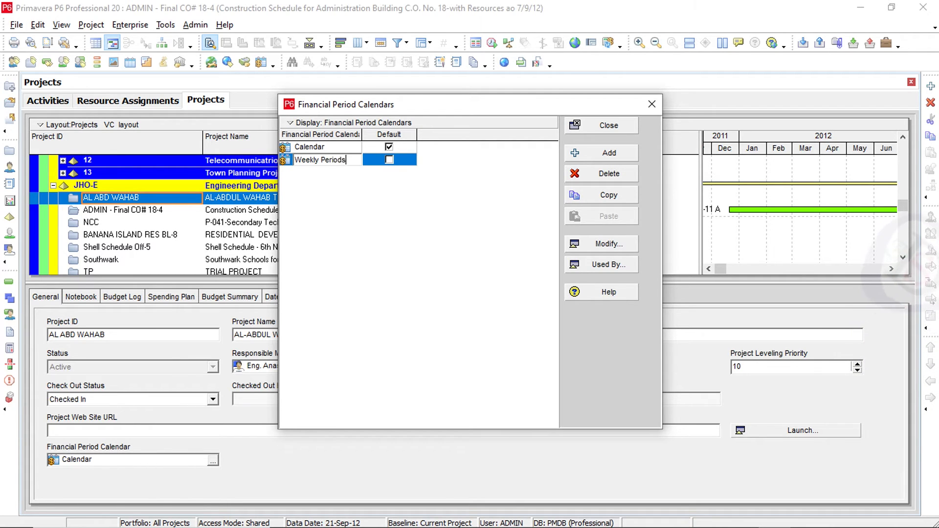
type(" Calen")
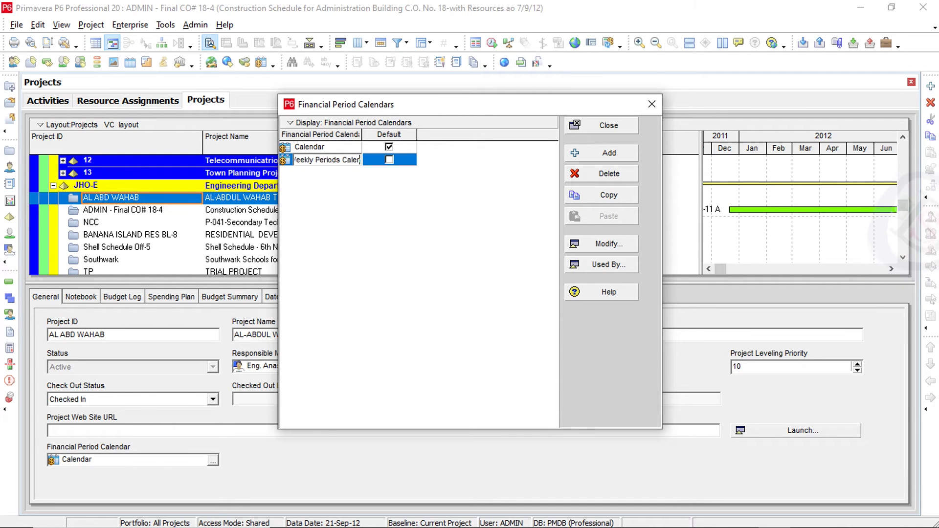
type("dar")
key("Return")
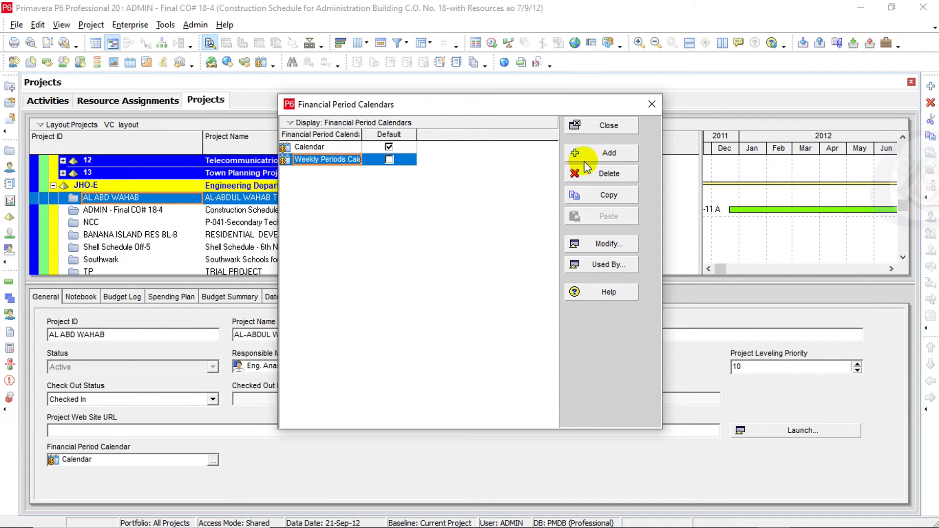
Add two more financial period calendars named Bimonthly Periods Calendar and Mid Monthly Calender.
left_click(596, 158)
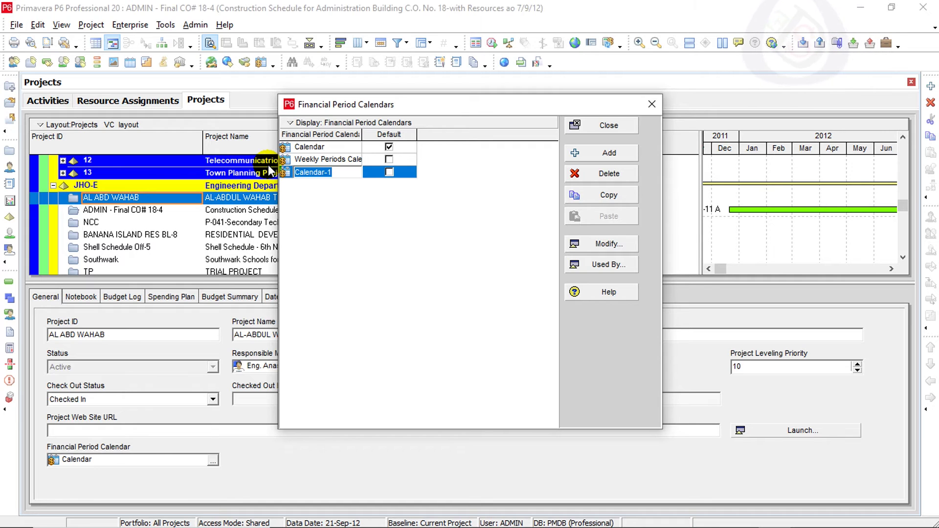
type("Bimonthly Periods Calendar")
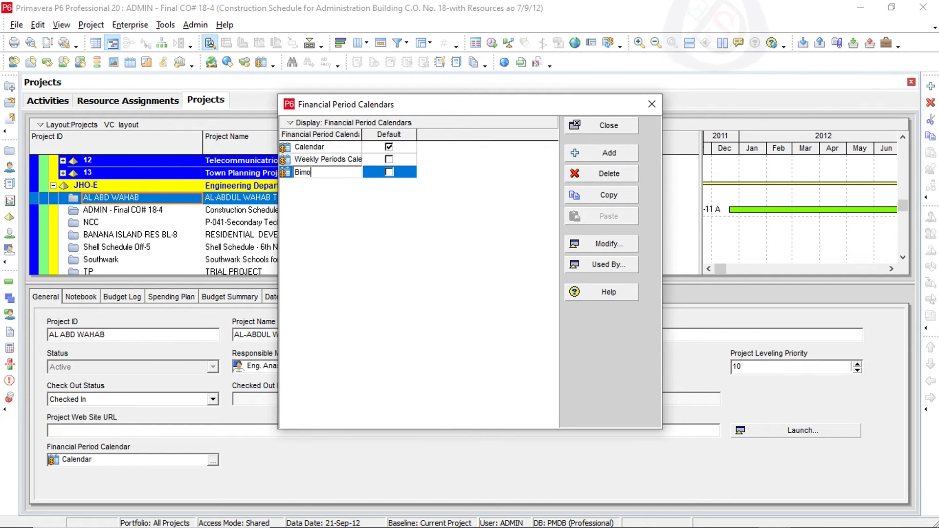
key("Insert")
type("Valid Monthly Calender")
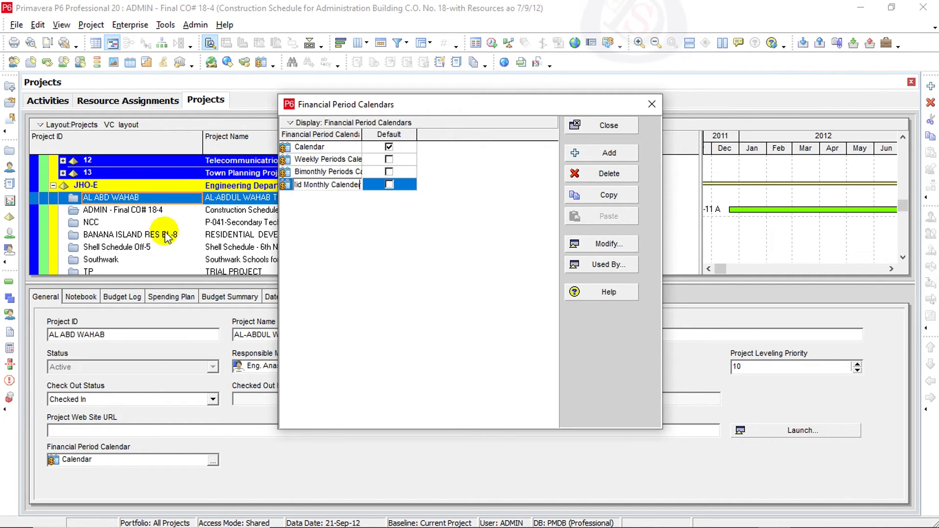
key("Return")
For Weekly Periods Calender, set the financial periods' batch start date to 02-Mar-21 and batch end date to 09-Apr-21.
left_click(337, 159)
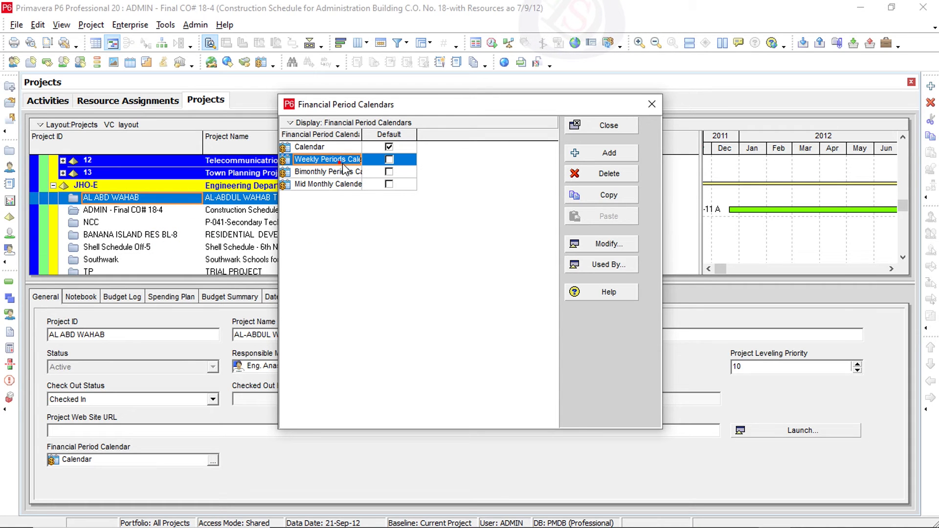
left_click(580, 242)
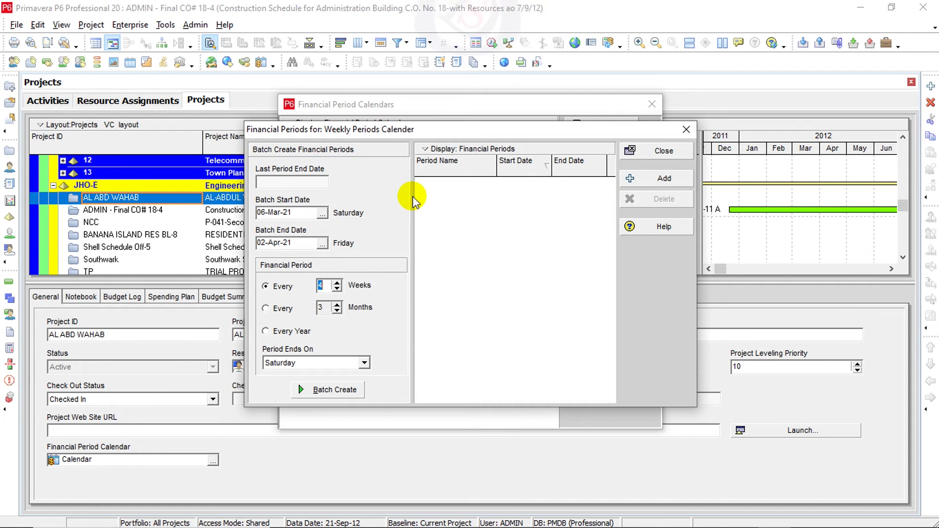
left_click(323, 214)
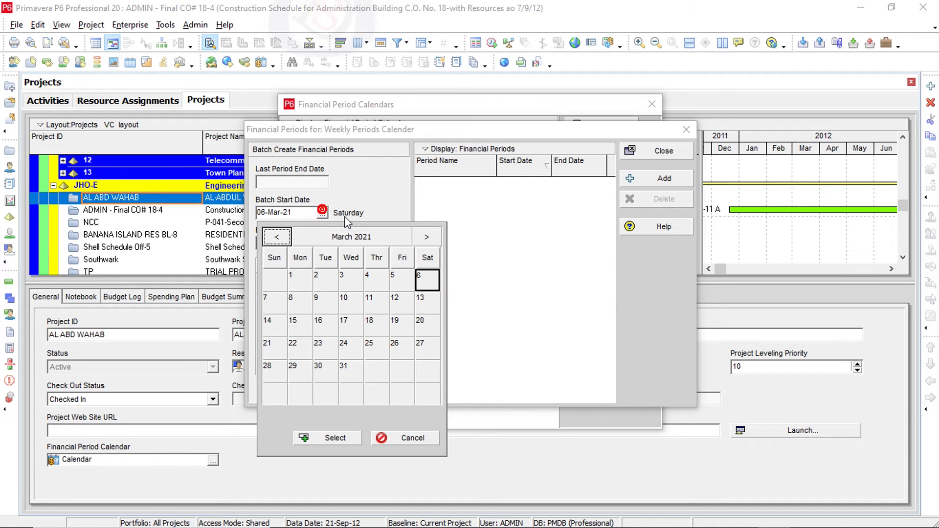
left_click(298, 278)
left_click(322, 276)
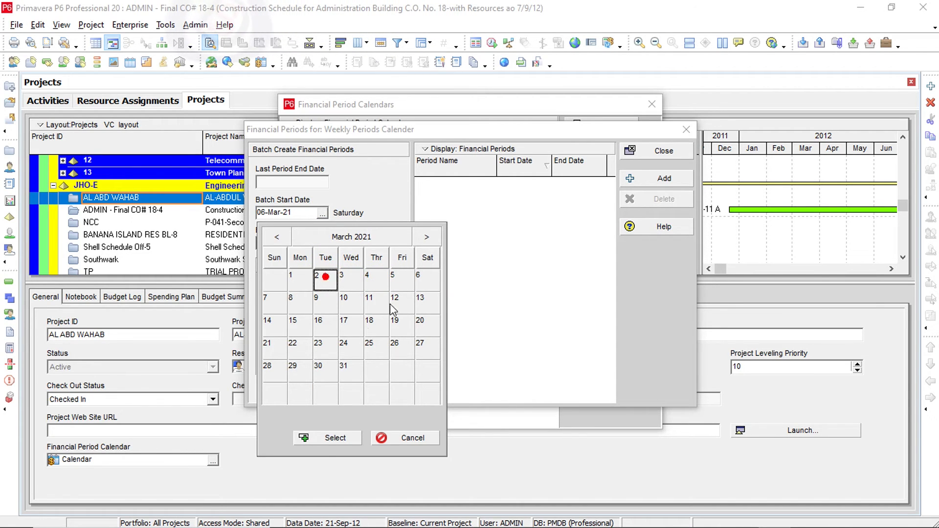
left_click(344, 439)
left_click(323, 243)
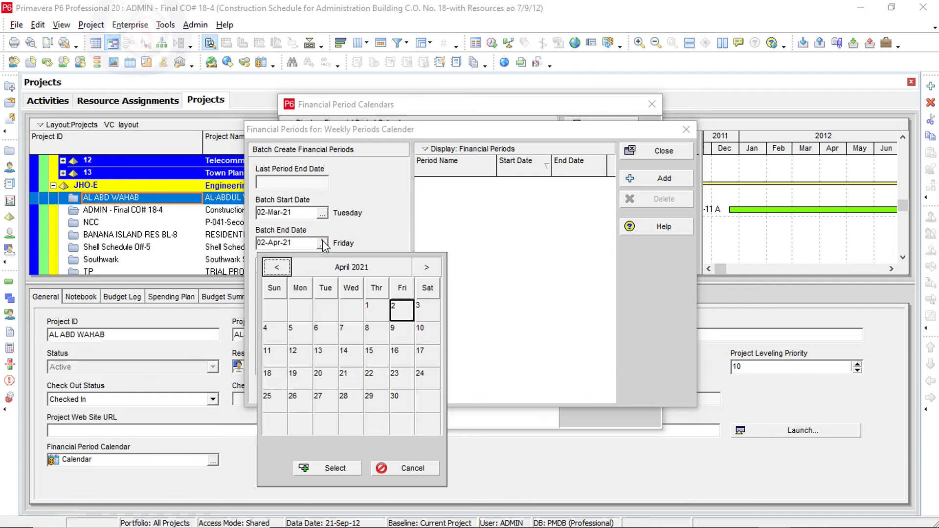
left_click(395, 332)
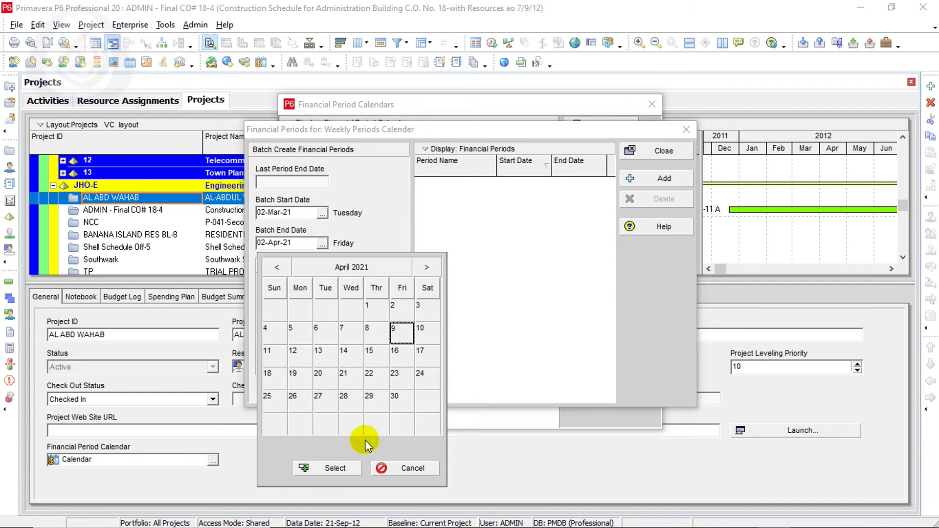
left_click(341, 466)
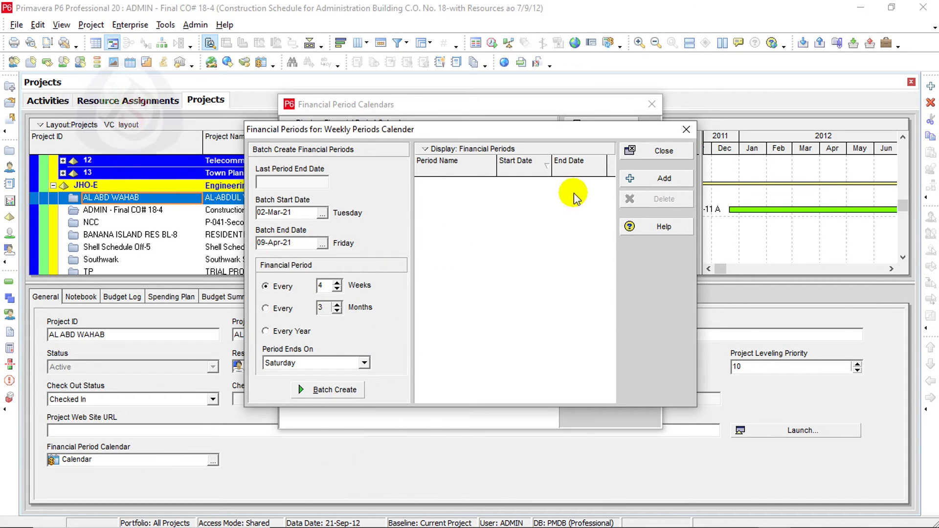
Add a financial period from 02-Mar-21 to 09-Apr-21 to Weekly Periods Calender and close the financial period calendar windows.
left_click(651, 179)
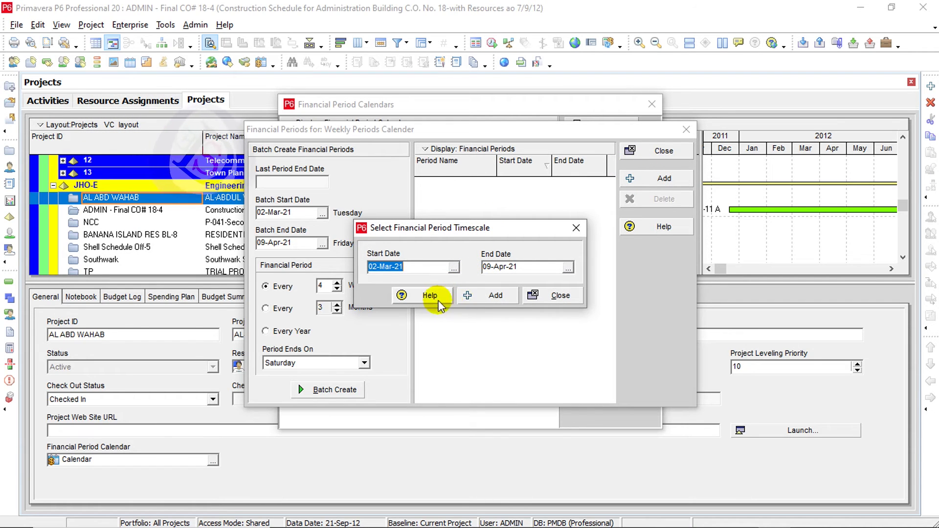
left_click(494, 295)
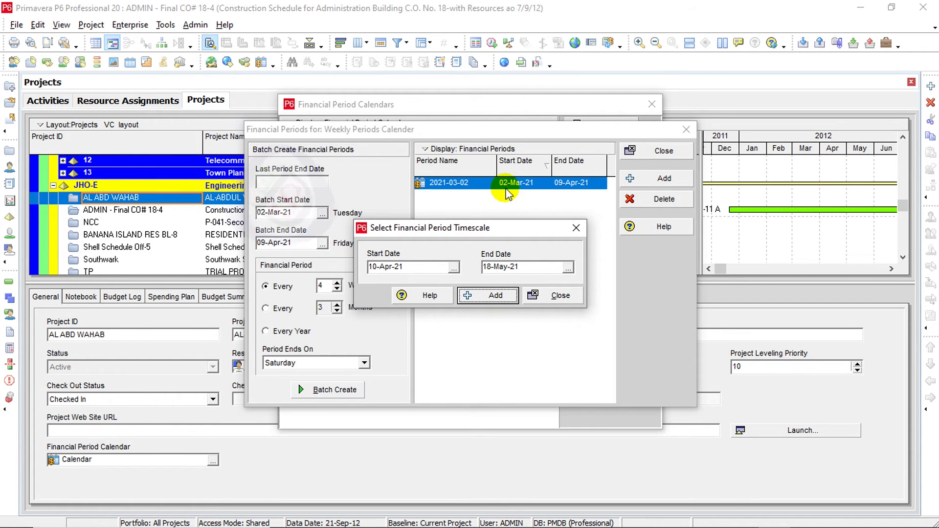
left_click(575, 229)
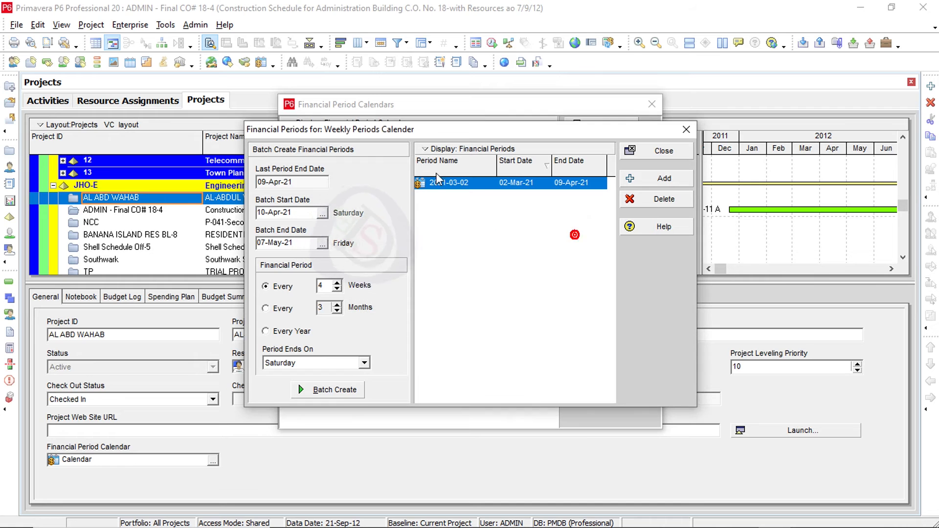
left_click(688, 130)
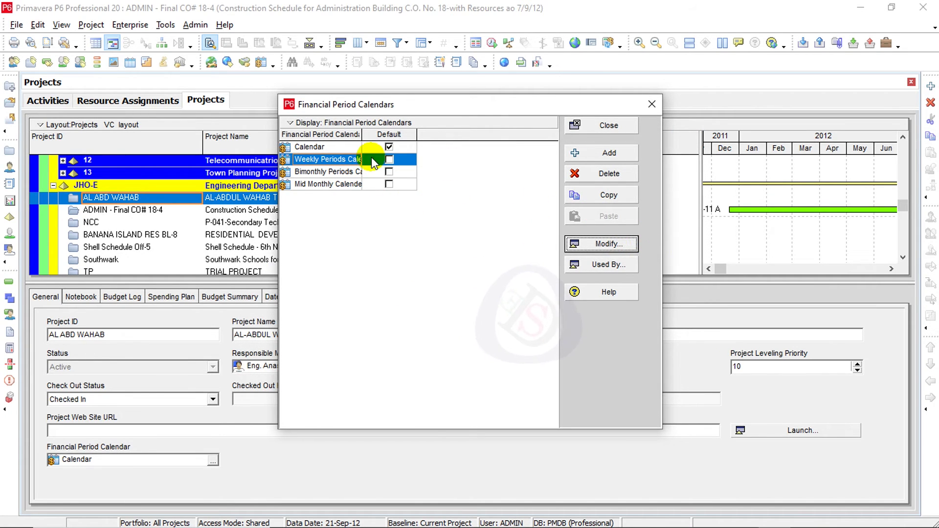
left_click(652, 104)
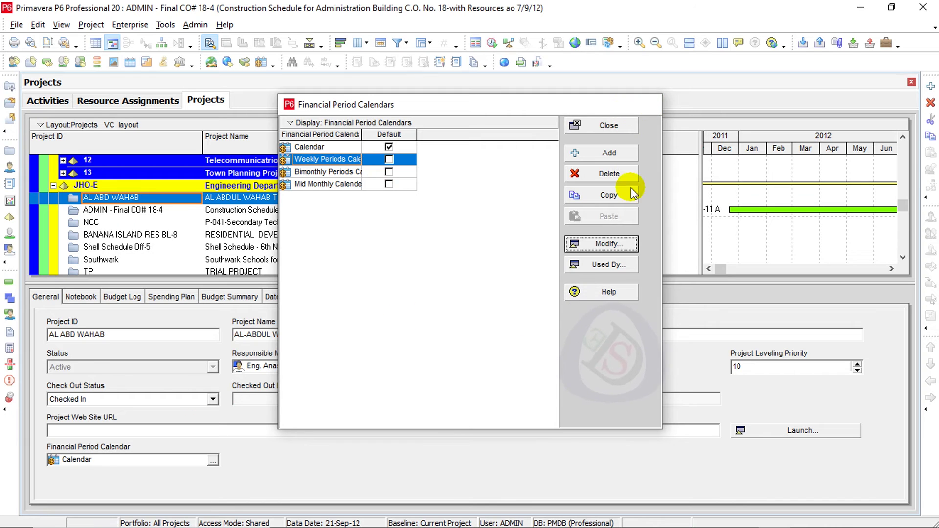
Examine the financial periods of Weekly Periods Calender among the calendars assignable to the AL ABD WAHAB project.
left_click(212, 460)
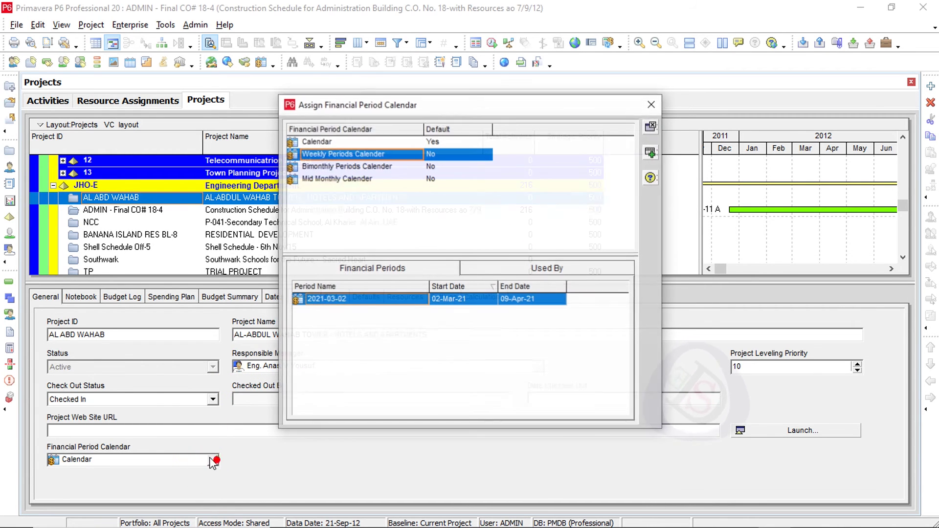
left_click(357, 346)
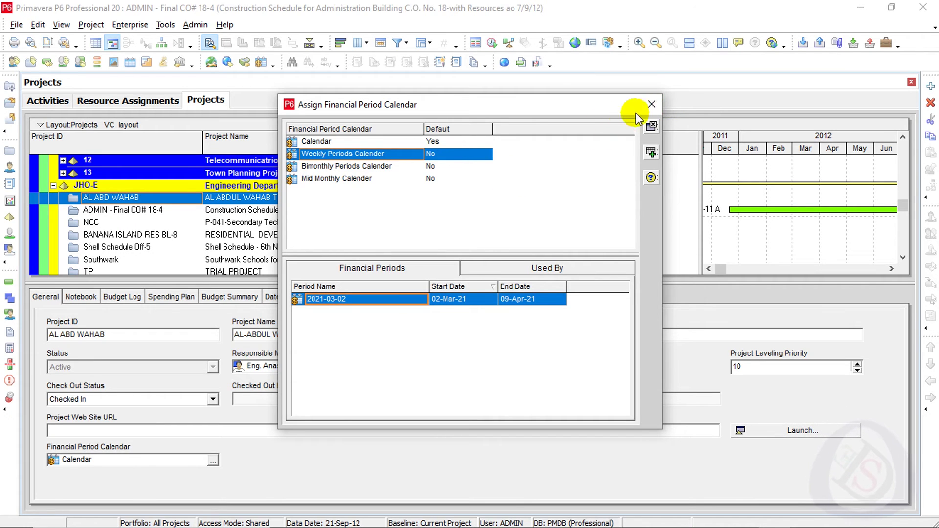
left_click(651, 105)
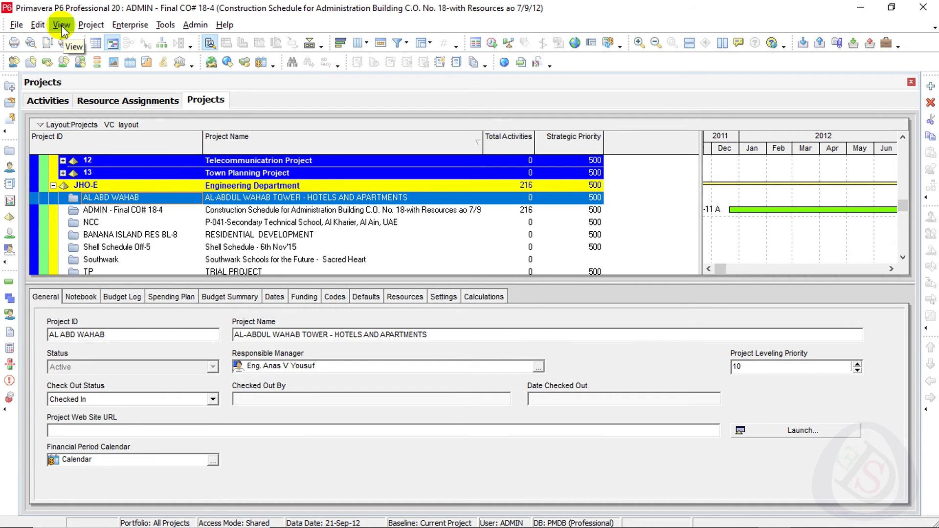
Set the user preferences to load financial period data, with a column view range of 01-Mar-21 to 31-Mar-21.
left_click(39, 26)
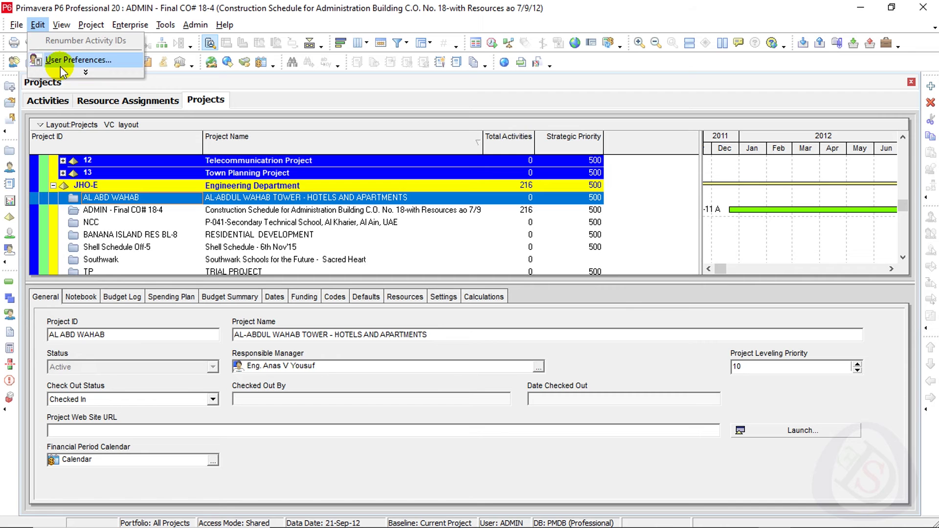
left_click(60, 66)
left_click(78, 310)
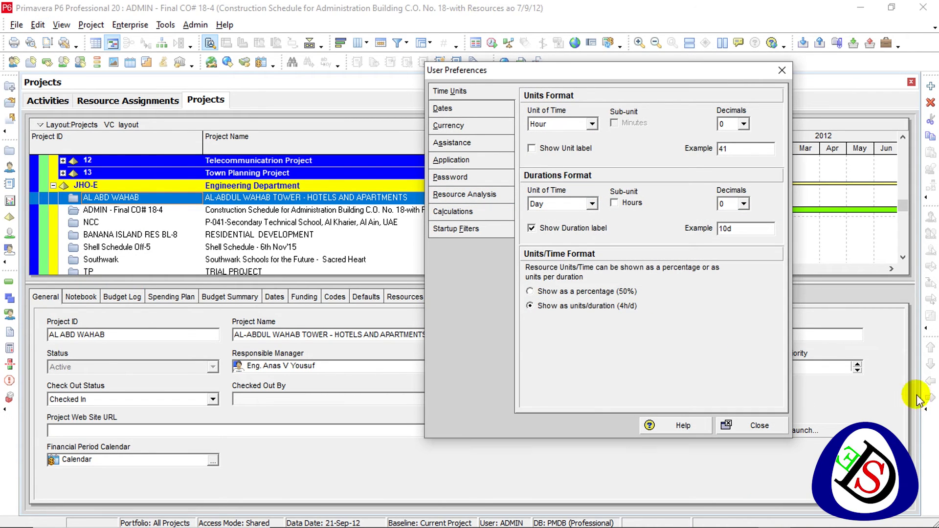
left_click(477, 162)
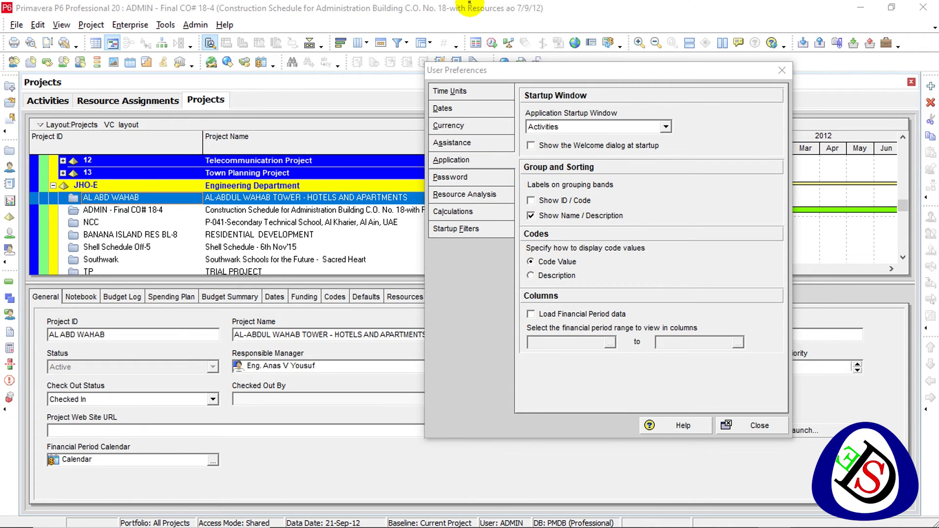
left_click(532, 314)
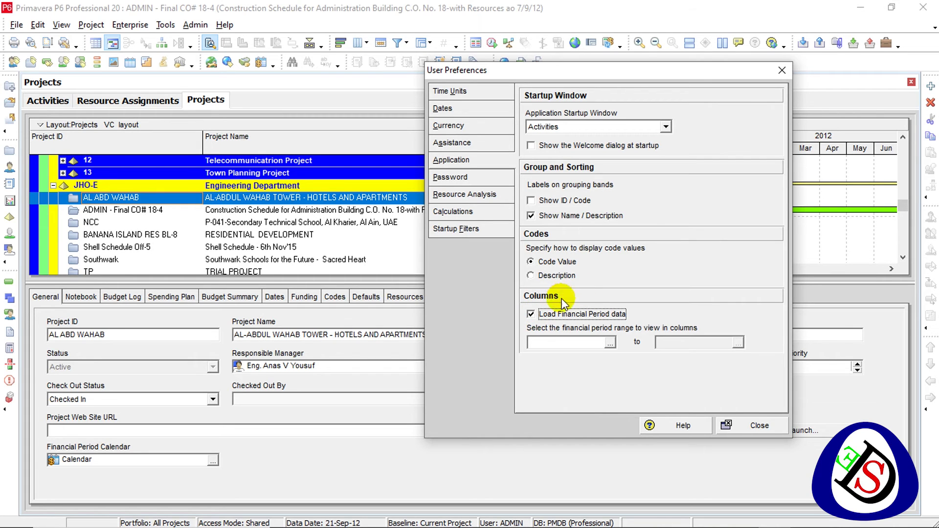
left_click(610, 342)
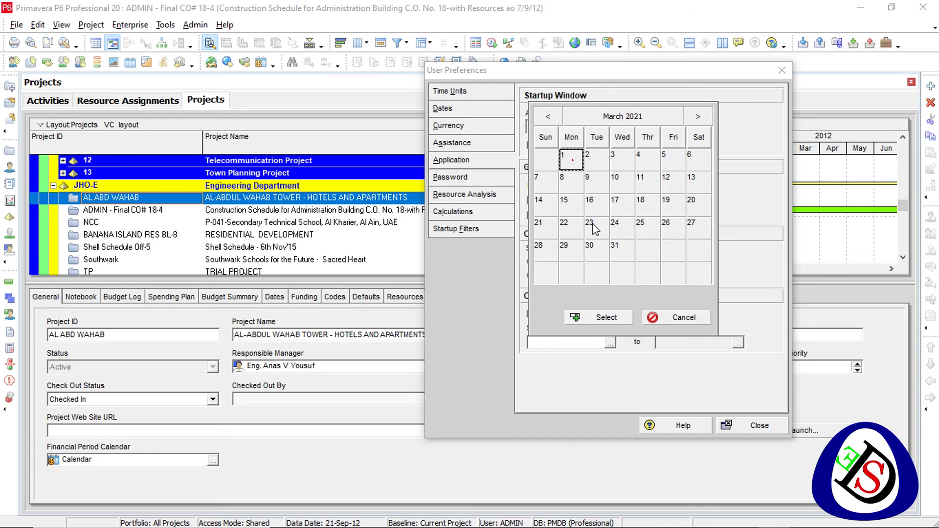
left_click(597, 317)
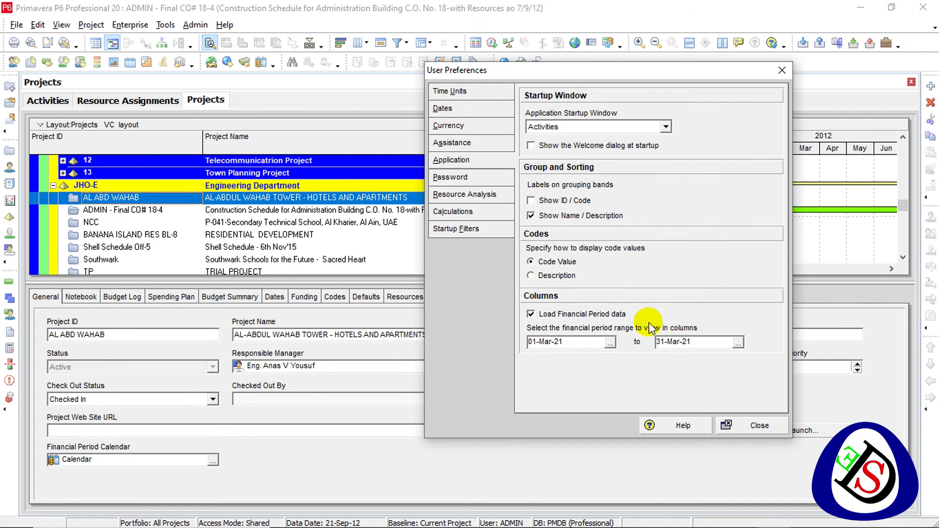
left_click(753, 425)
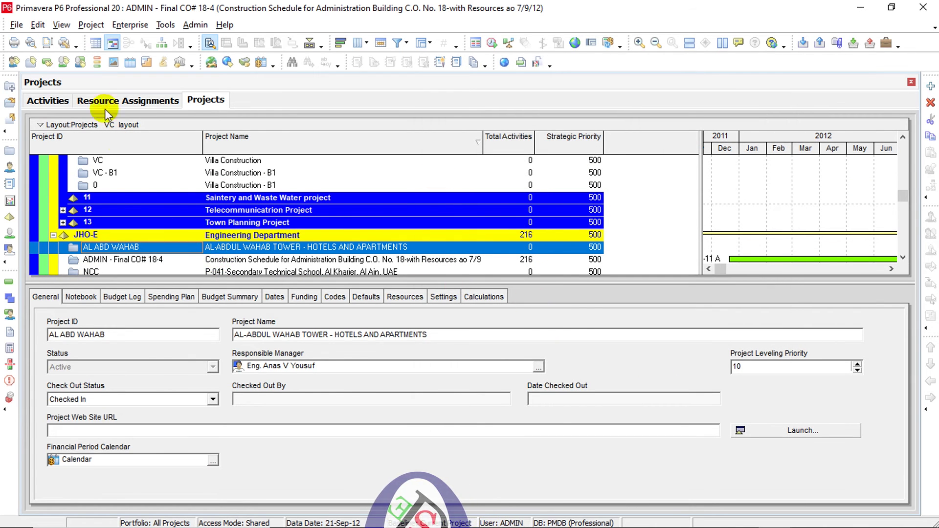
Turn off the loading of financial period data in the user preferences.
left_click(63, 25)
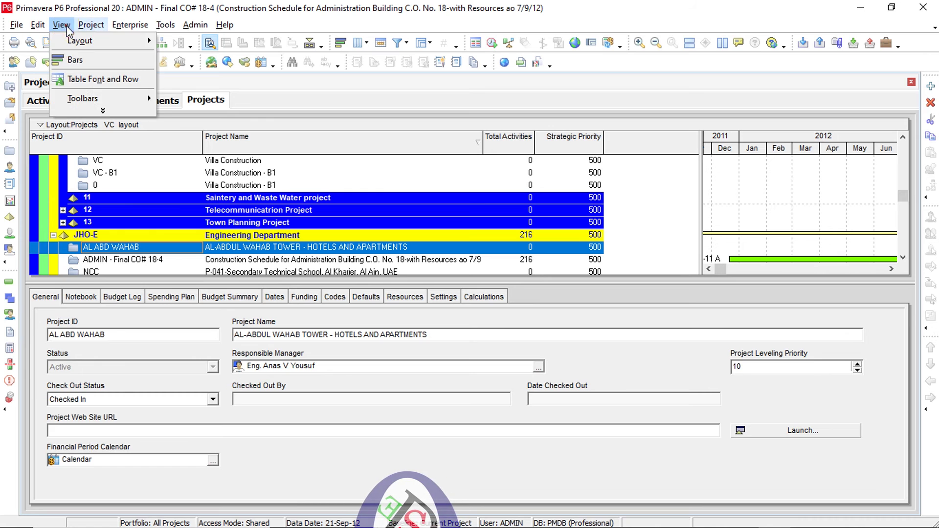
left_click(100, 111)
mouse_move(35, 27)
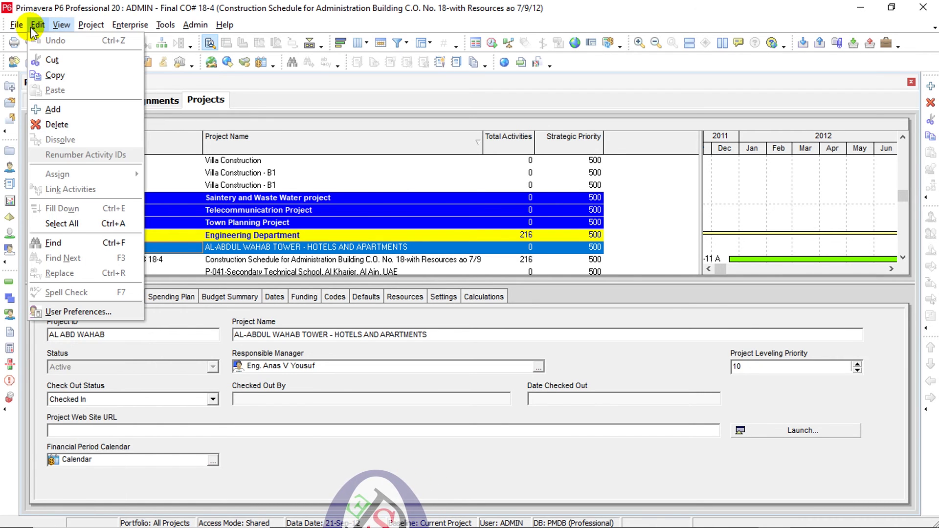
left_click(93, 311)
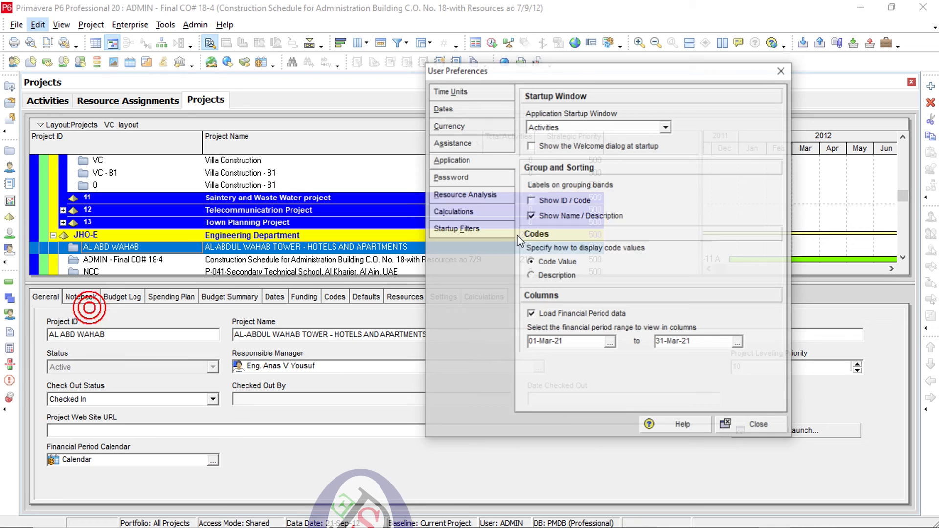
left_click(531, 314)
left_click(751, 425)
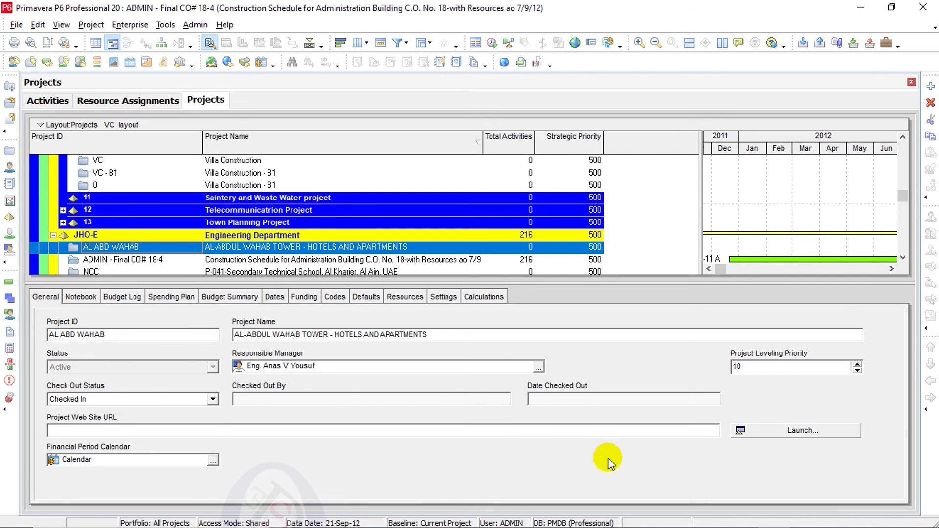
Open the ADMIN - Final CO# 18-4 project and display its resource assignments.
left_click(469, 6)
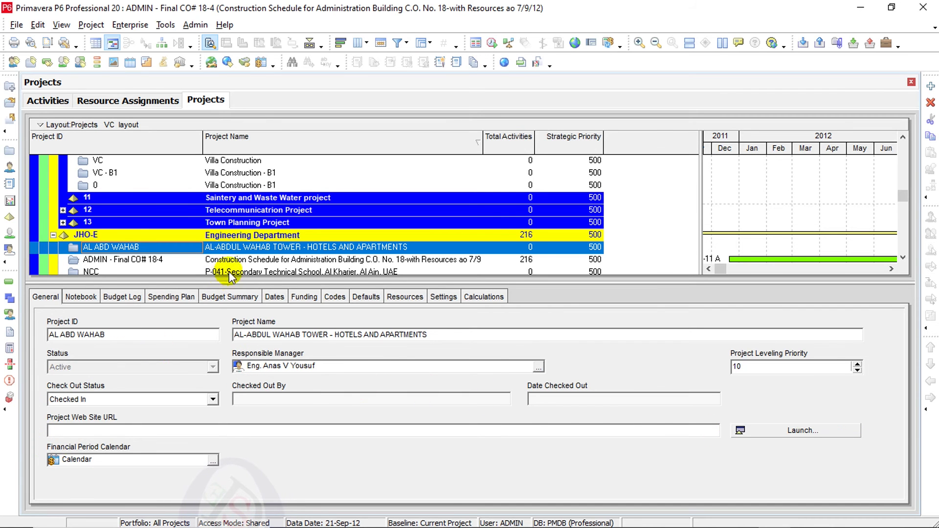
left_click(254, 259)
right_click(167, 258)
left_click(142, 247)
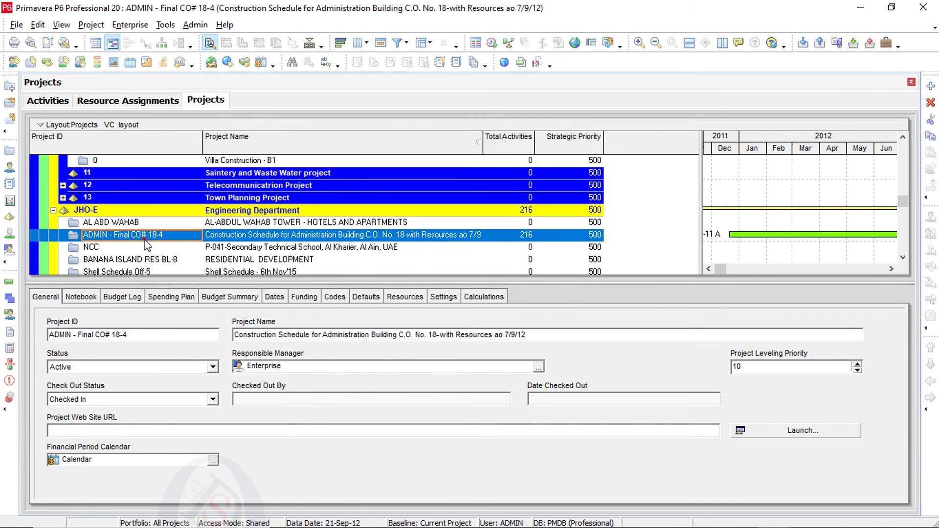
right_click(142, 247)
left_click(208, 192)
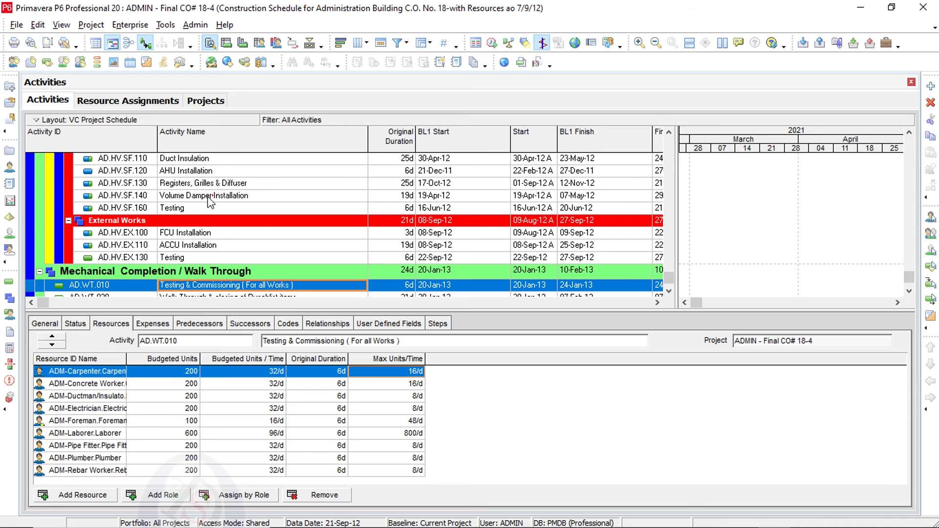
left_click(125, 100)
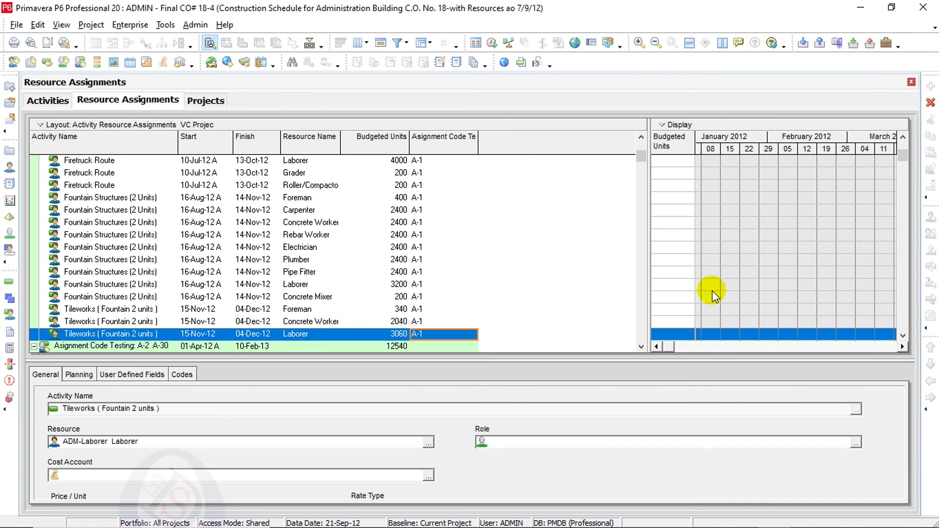
For the Mechanical Trench Construction plumber, enter 1000 budgeted units in the 25 November 2012 week and fill them across through the 30 December week.
left_click(691, 345)
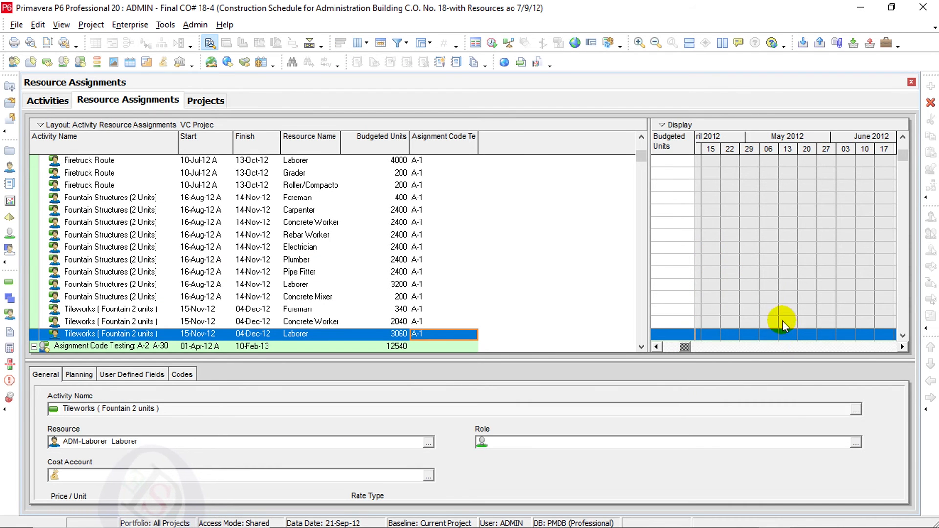
right_click(682, 138)
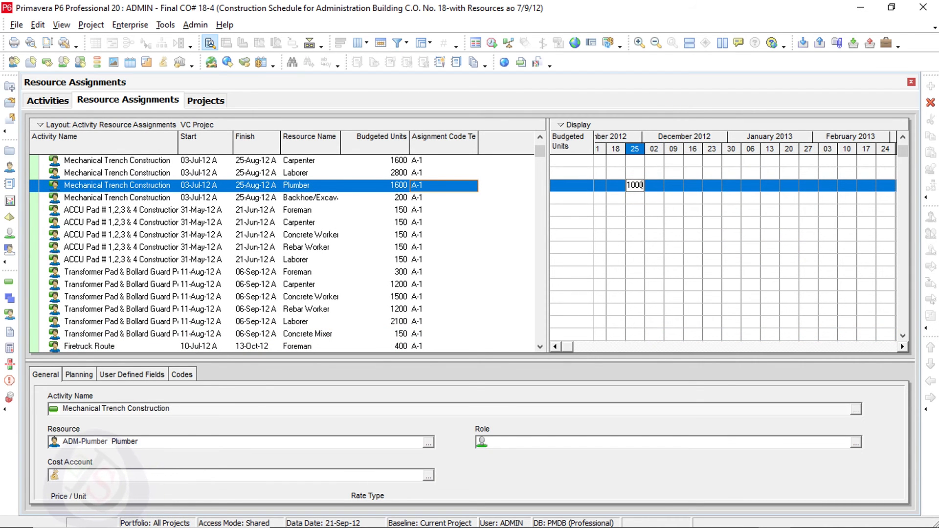
left_click(639, 189)
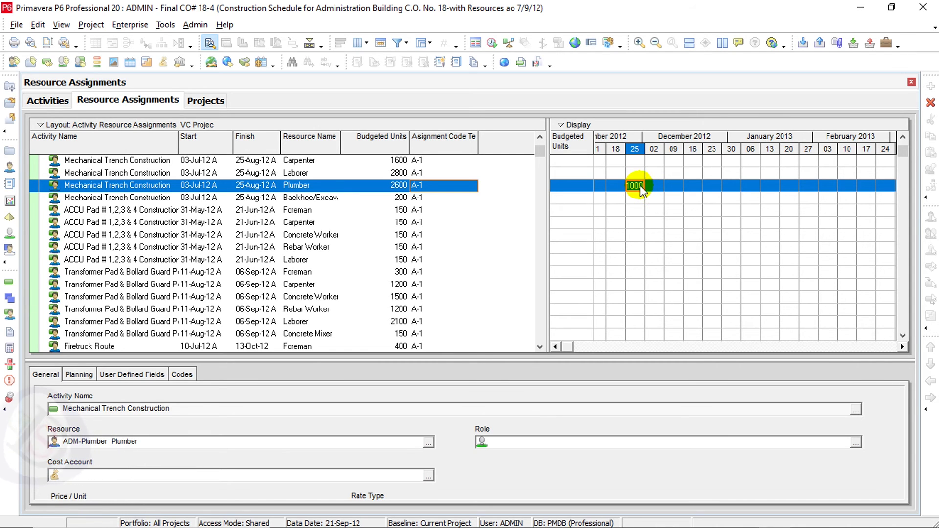
left_click_drag(638, 189, 741, 188)
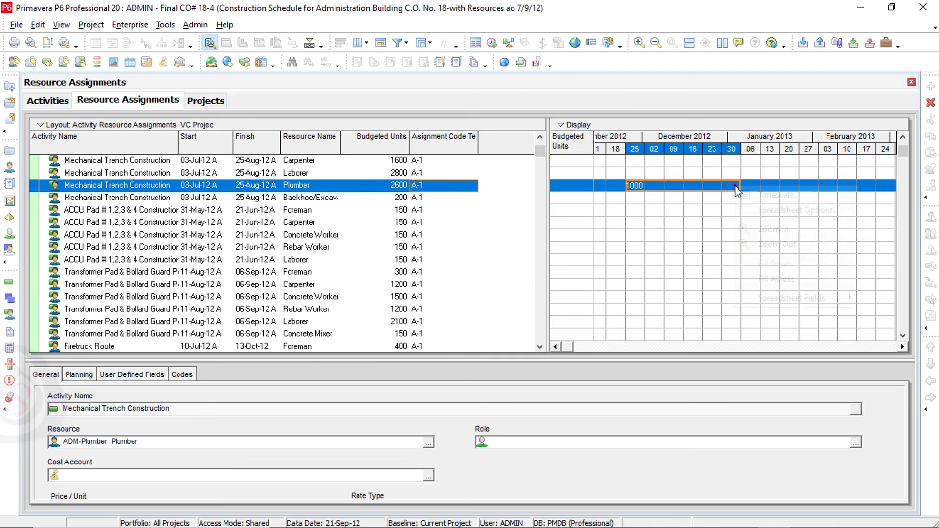
right_click(739, 189)
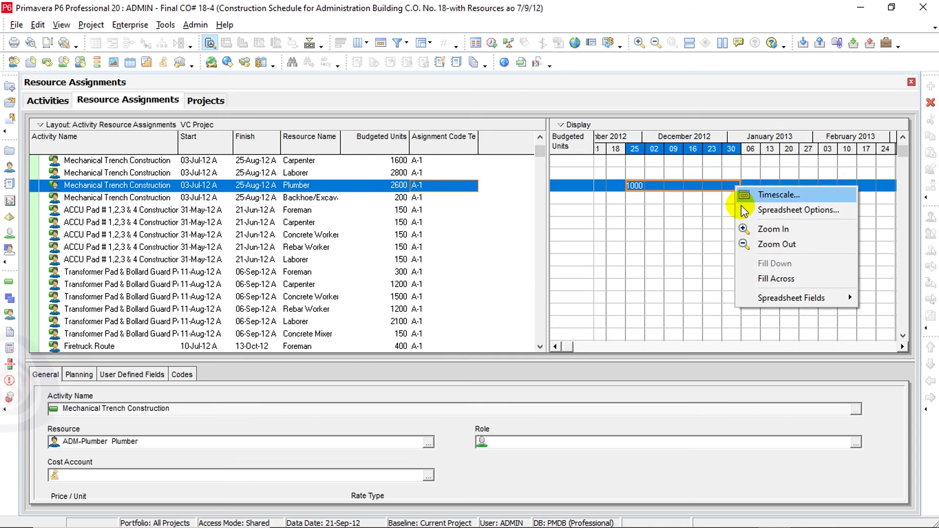
left_click(777, 279)
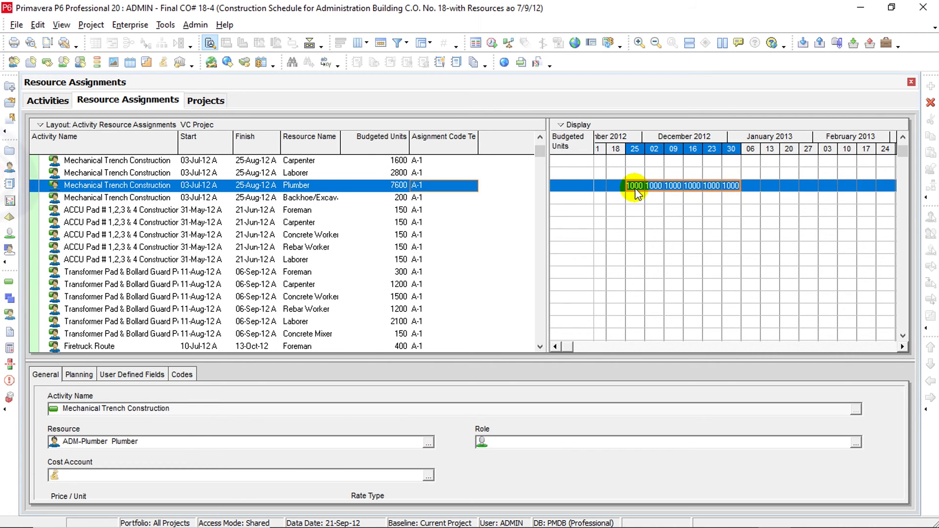
Fill the plumber's weekly 1000 units down to the Mechanical Trench Construction backhoe/excavator assignment, and delete that assignment.
left_click(728, 199, "shift")
right_click(728, 199)
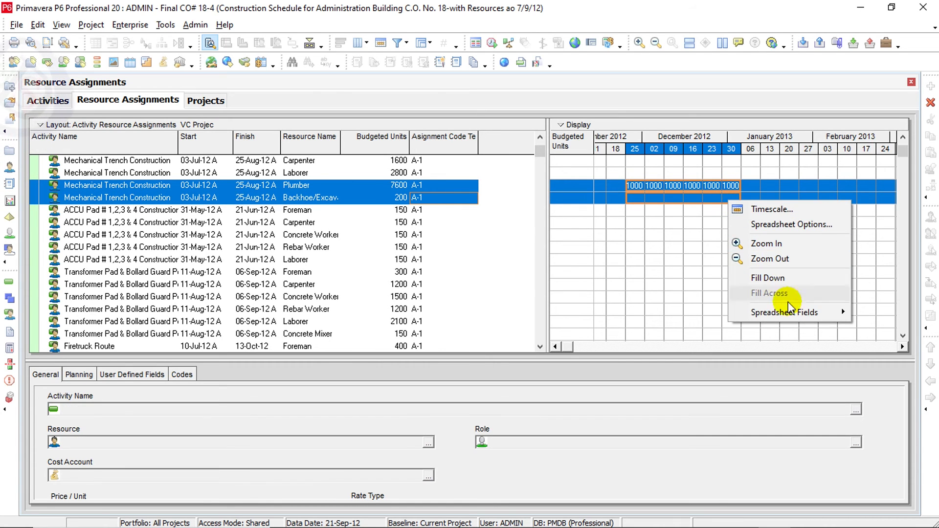
left_click(774, 278)
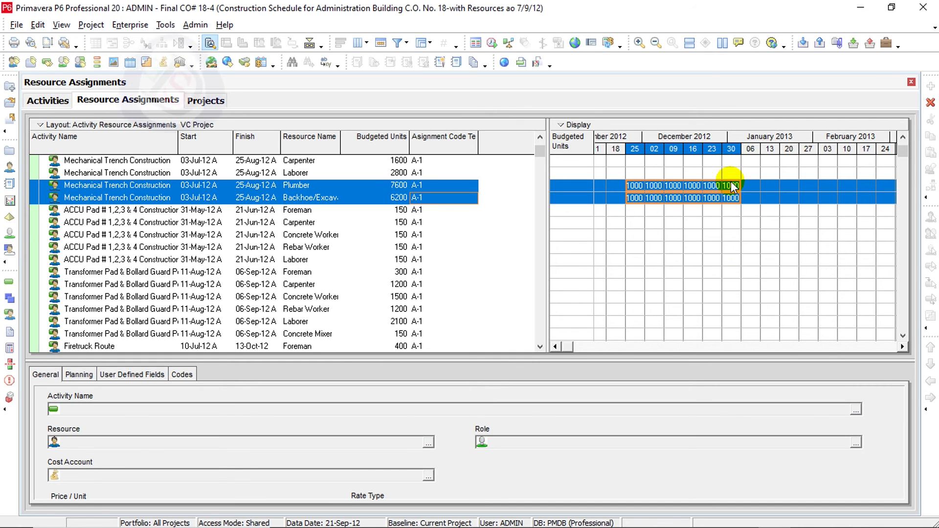
key("Delete")
left_click(580, 255)
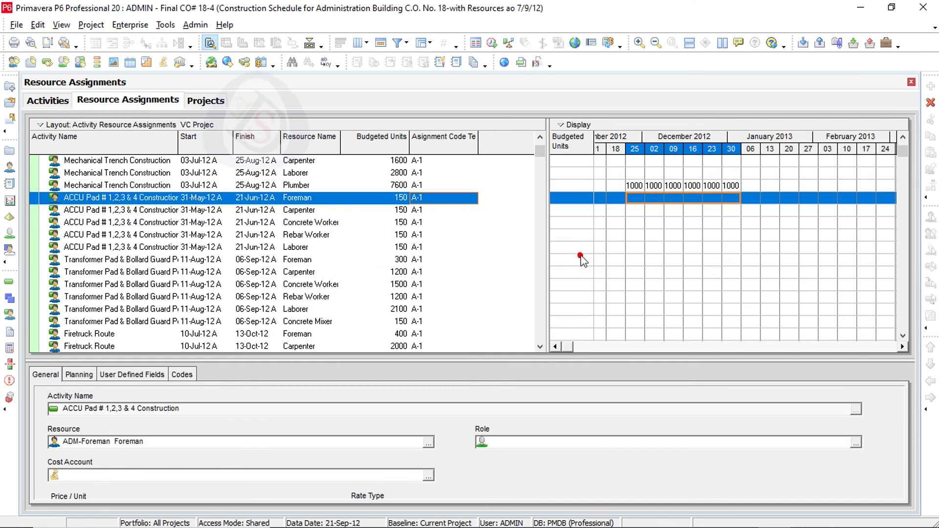
Fill the plumber's 1000 budgeted units for the 25 November to 30 December 2012 weeks down to the ACCU Pad # 1,2,3 & 4 Construction foreman.
left_click(731, 186)
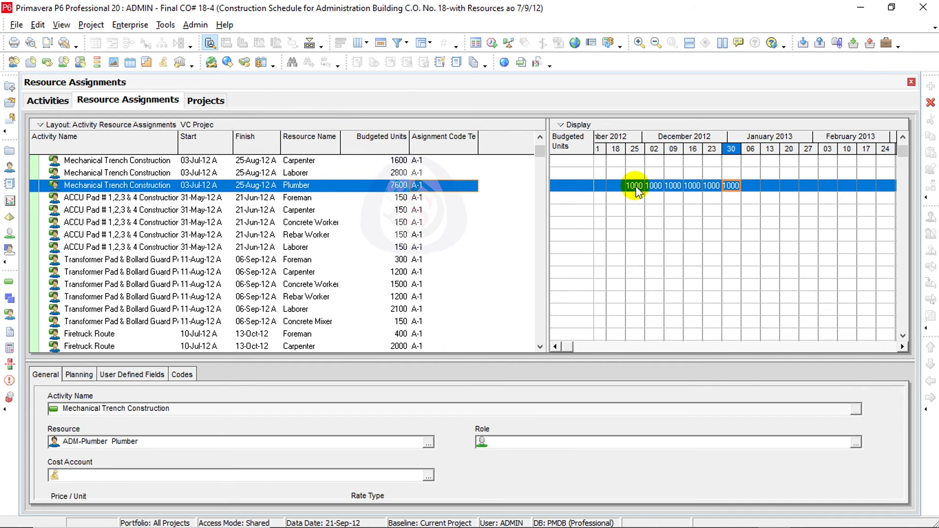
left_click(636, 198)
left_click_drag(635, 185, 735, 195)
right_click(735, 196)
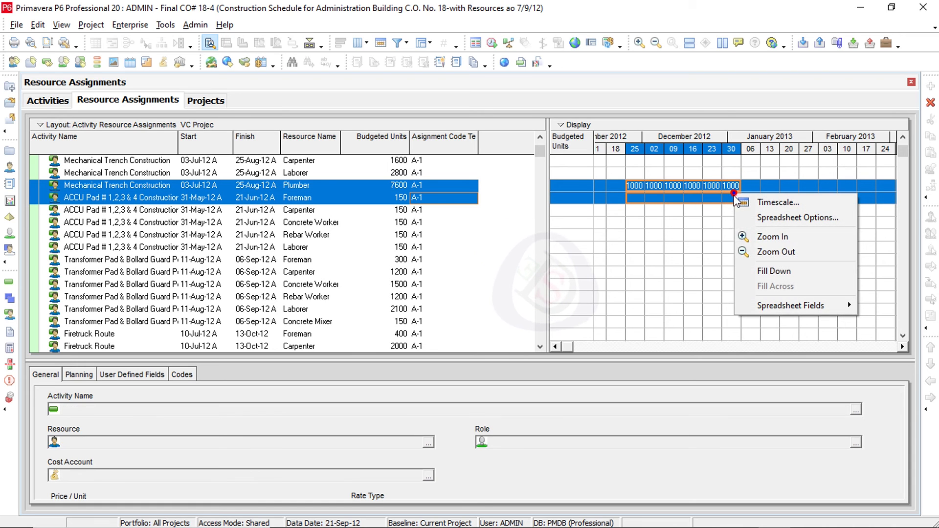
left_click(772, 275)
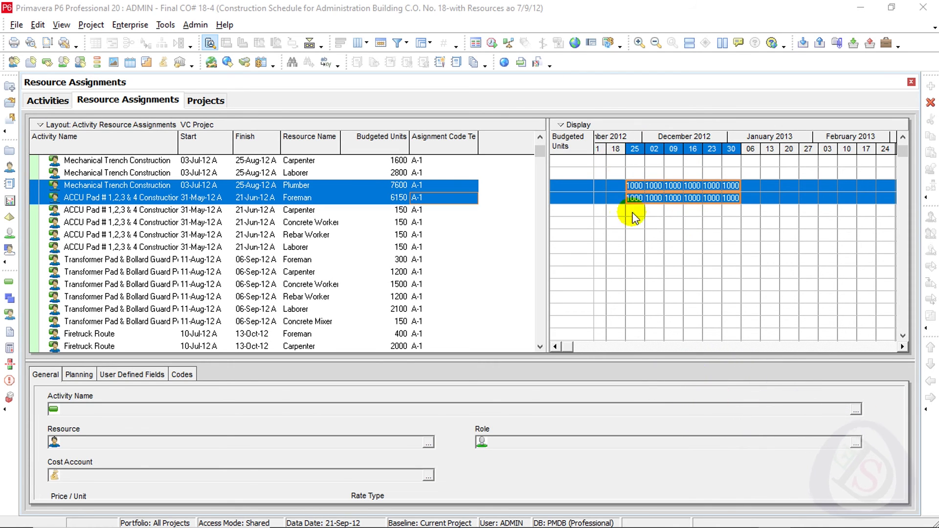
left_click(692, 222)
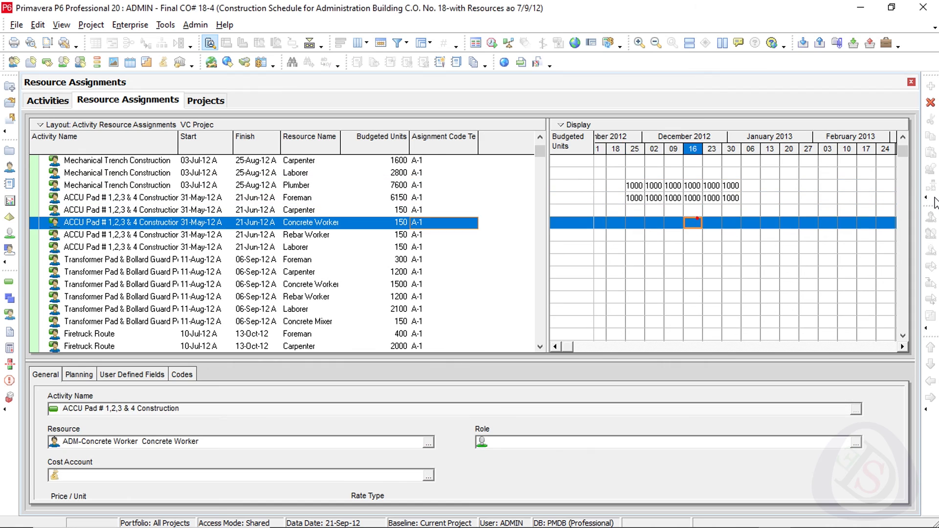
left_click(471, 9)
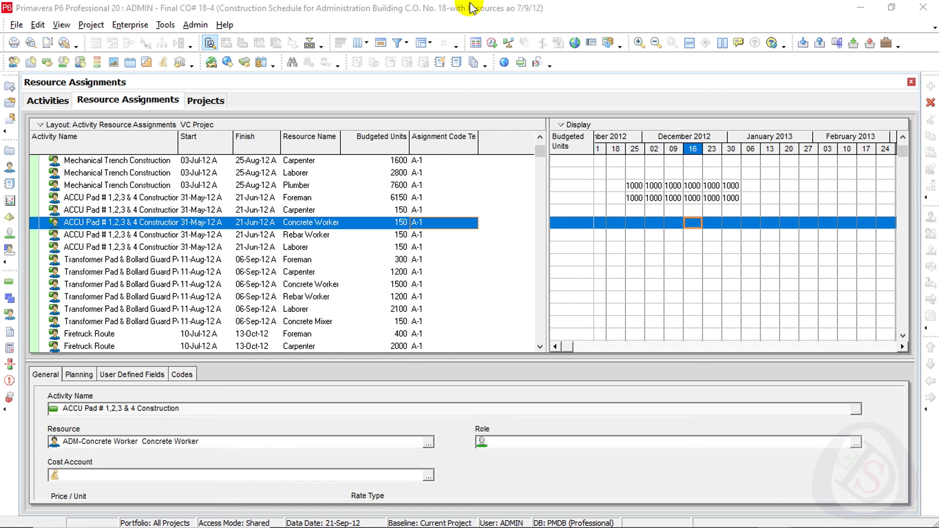
Turn on Show Values in the graph options of the Activities view's activity usage profile.
left_click(654, 202)
scroll(626, 209, "down", 3)
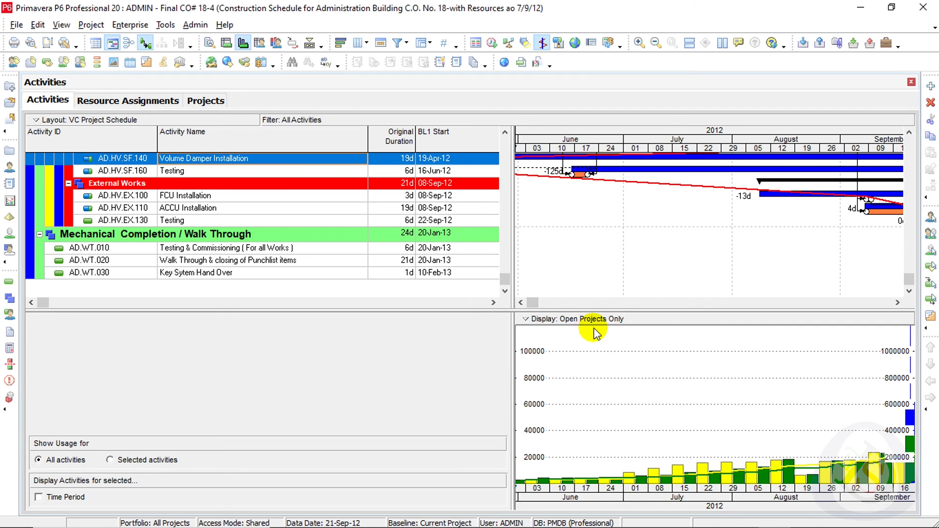
right_click(700, 467)
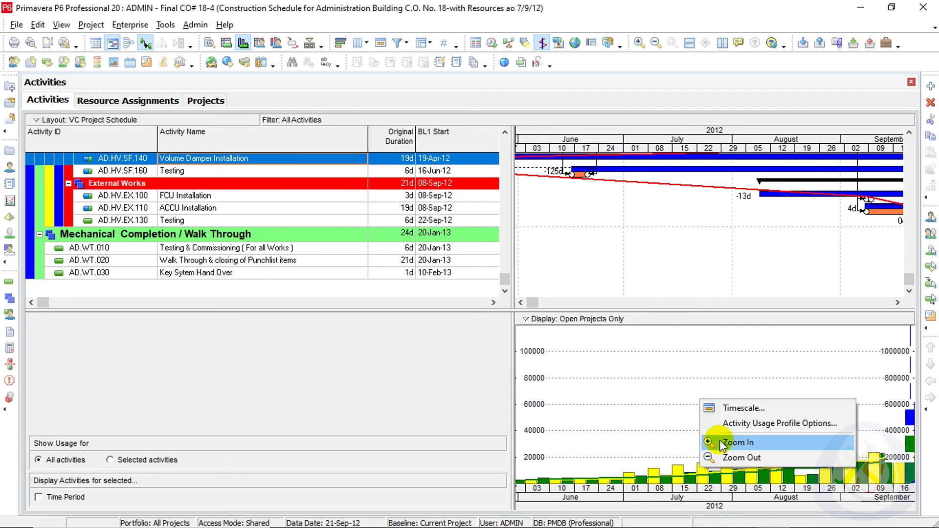
left_click(707, 423)
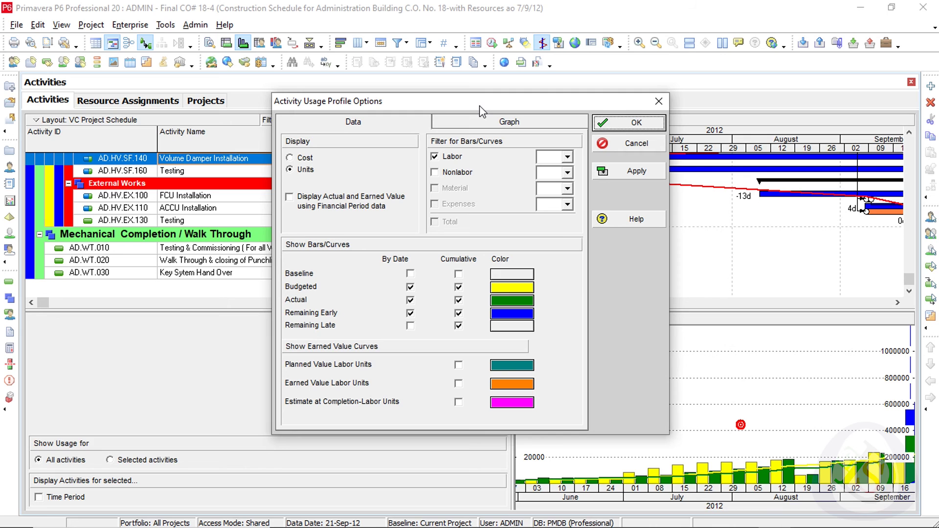
left_click(500, 124)
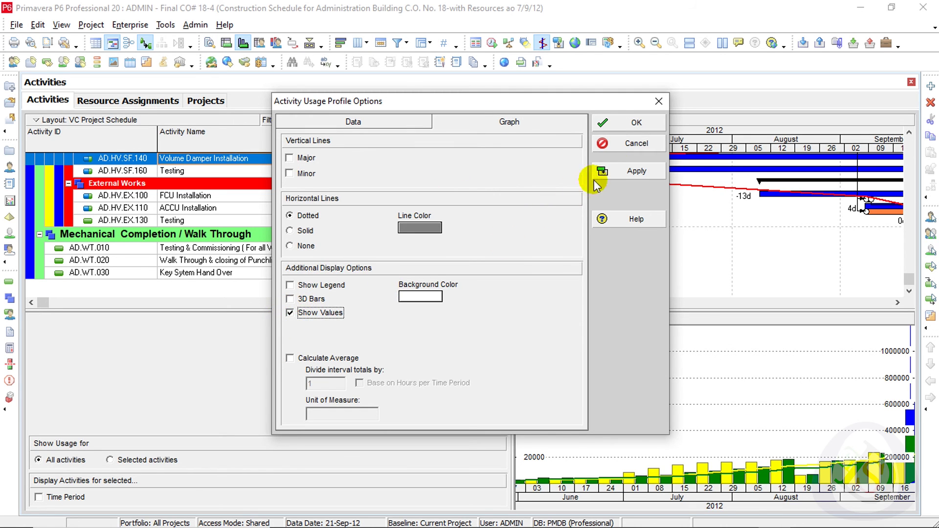
left_click(635, 122)
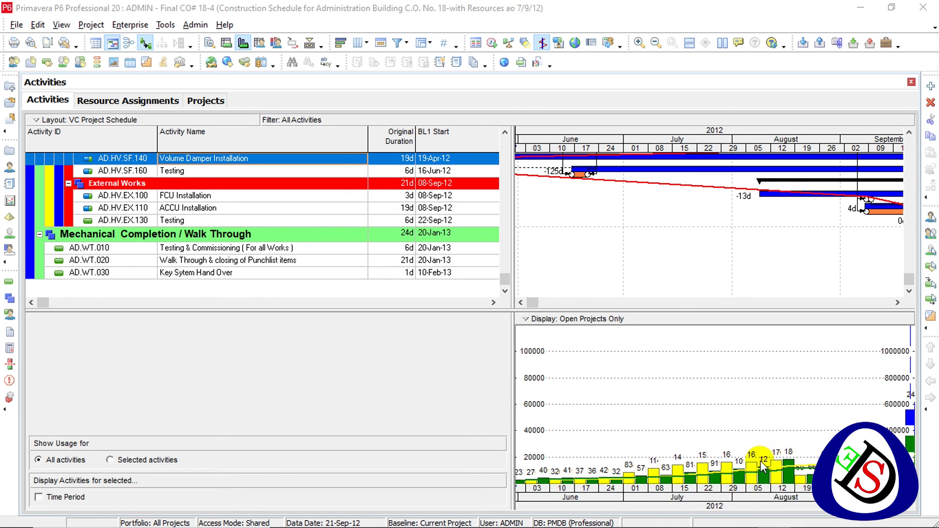
Turn off Show Values in the activity usage profile's graph options and apply the change.
right_click(698, 435)
left_click(731, 472)
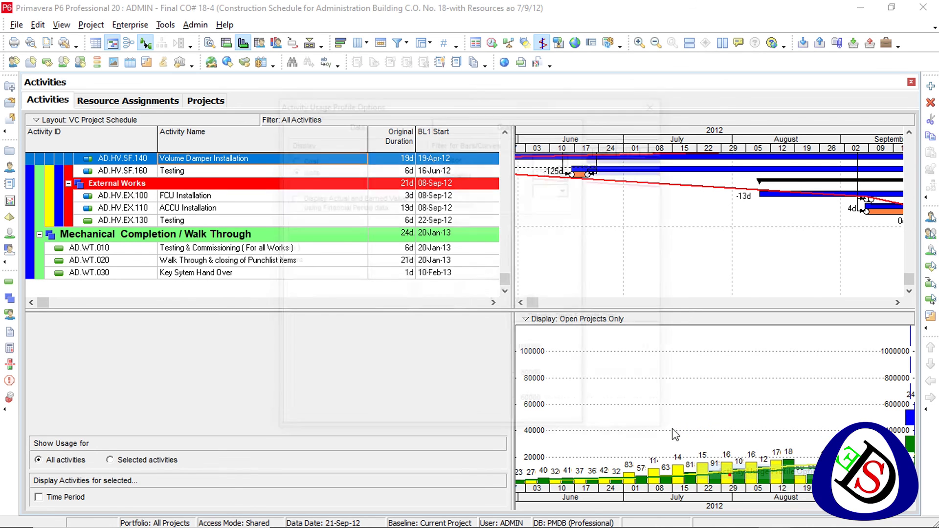
left_click(490, 120)
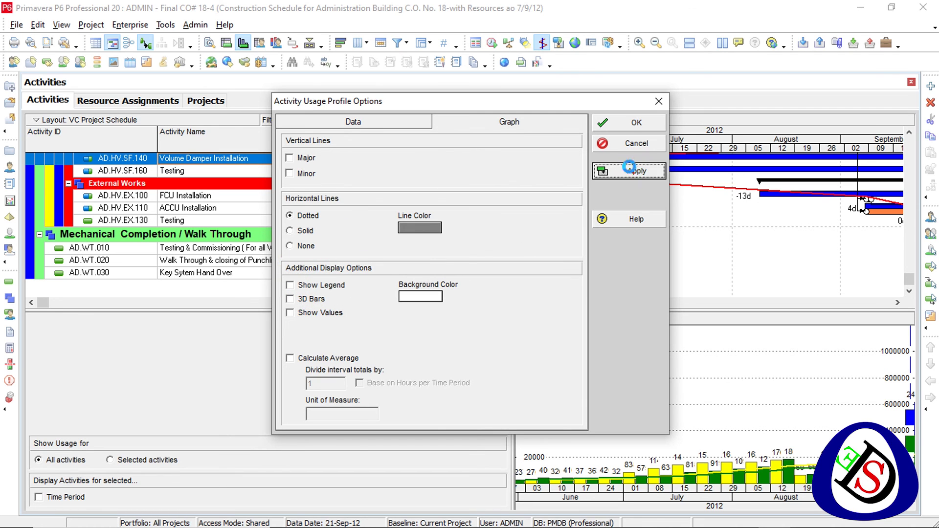
left_click(635, 122)
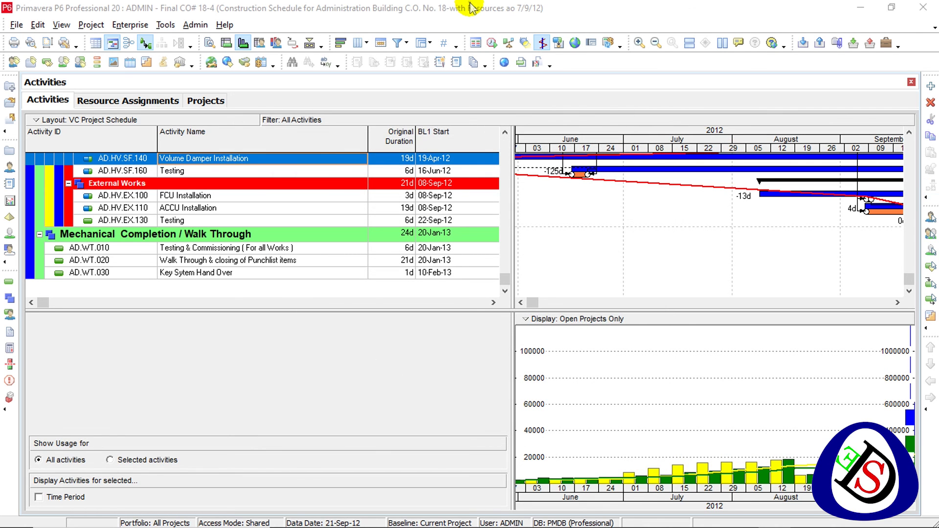